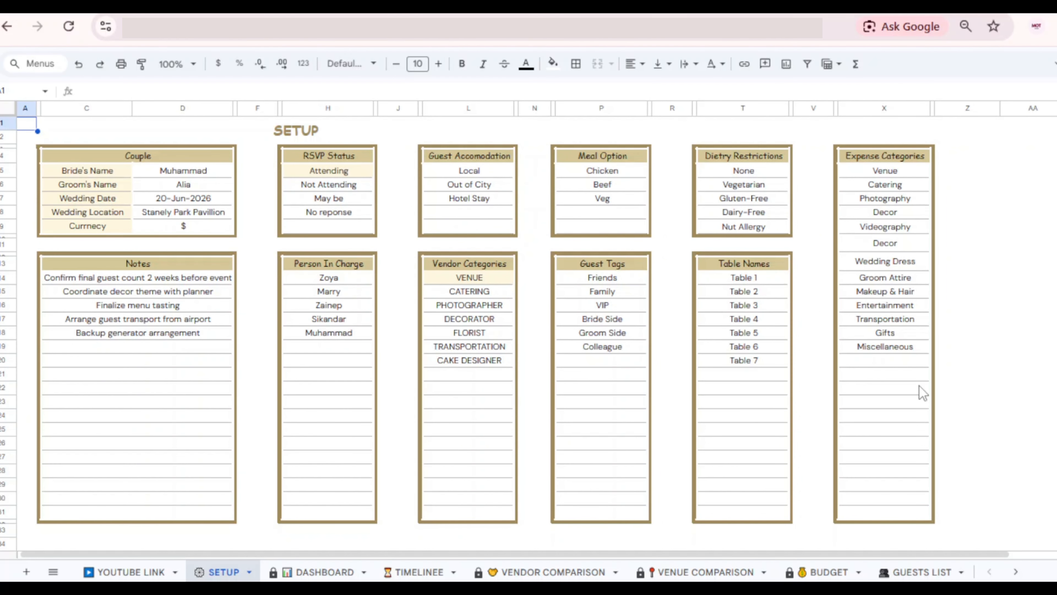
Look through the Guests List, Seating Plan, Budget, Vendor Comparison and Venue Comparison sheets of the wedding planner
{"action": "scroll", "coordinate": [920, 386], "scroll_direction": "down", "scroll_amount": 3}
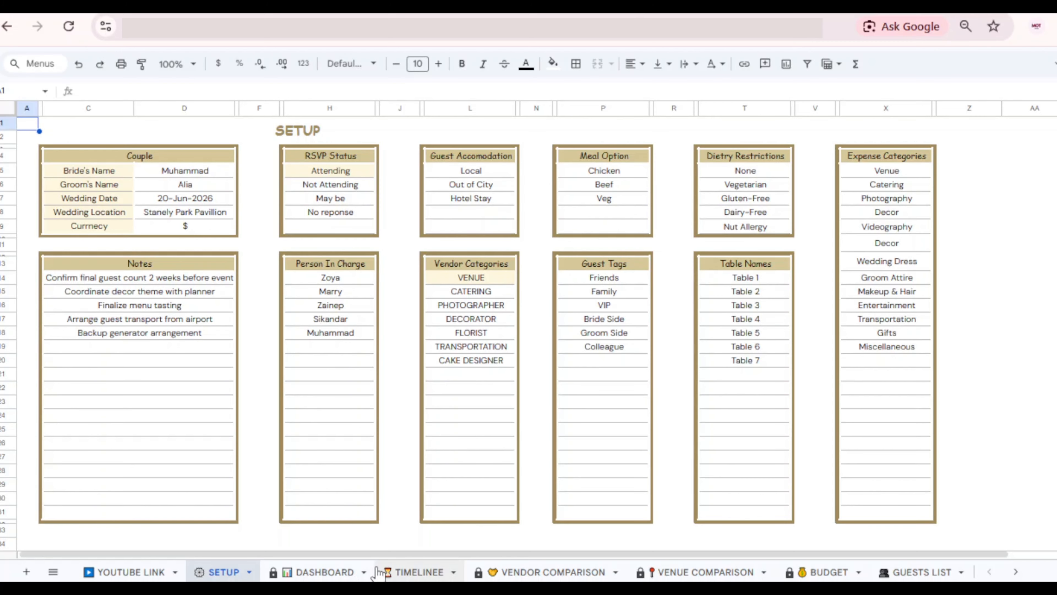
{"action": "left_click", "coordinate": [909, 573]}
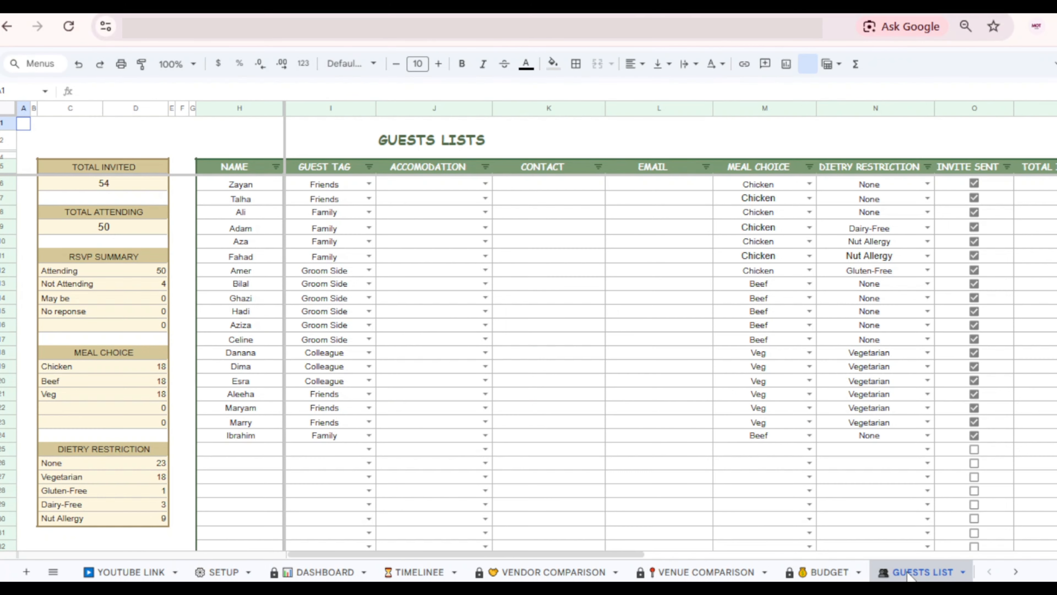
{"action": "scroll", "coordinate": [909, 573], "scroll_direction": "down", "scroll_amount": 3}
{"action": "left_click", "coordinate": [876, 574]}
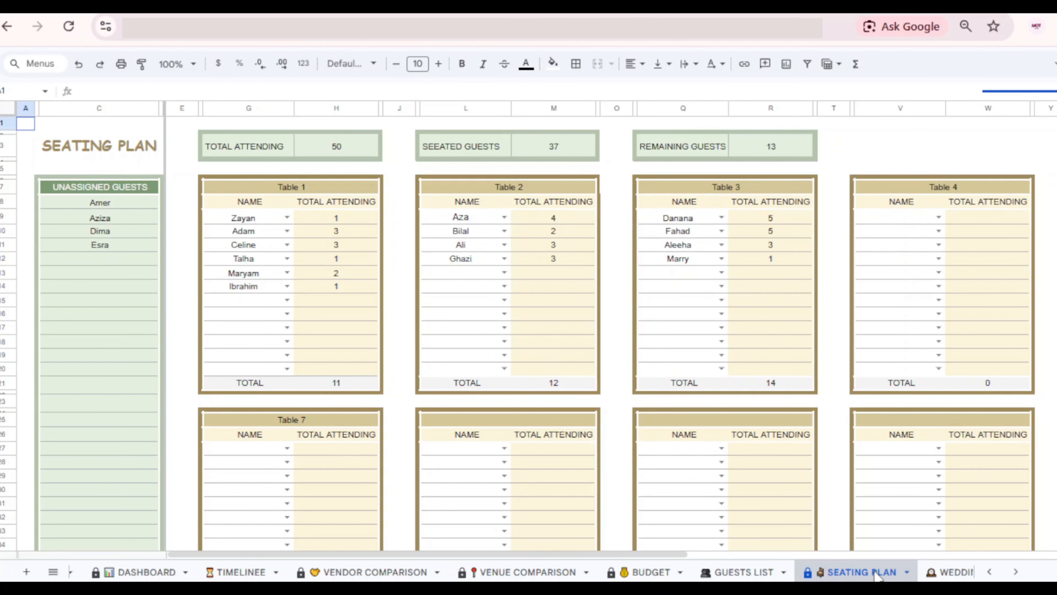
{"action": "left_click", "coordinate": [649, 573]}
{"action": "left_click", "coordinate": [393, 573]}
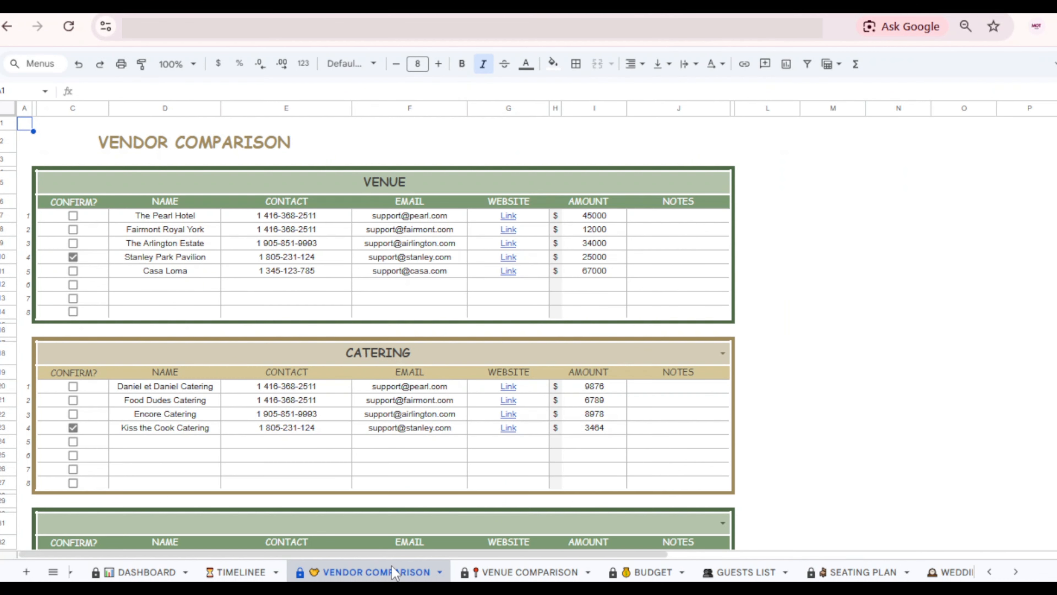
{"action": "left_click", "coordinate": [521, 573]}
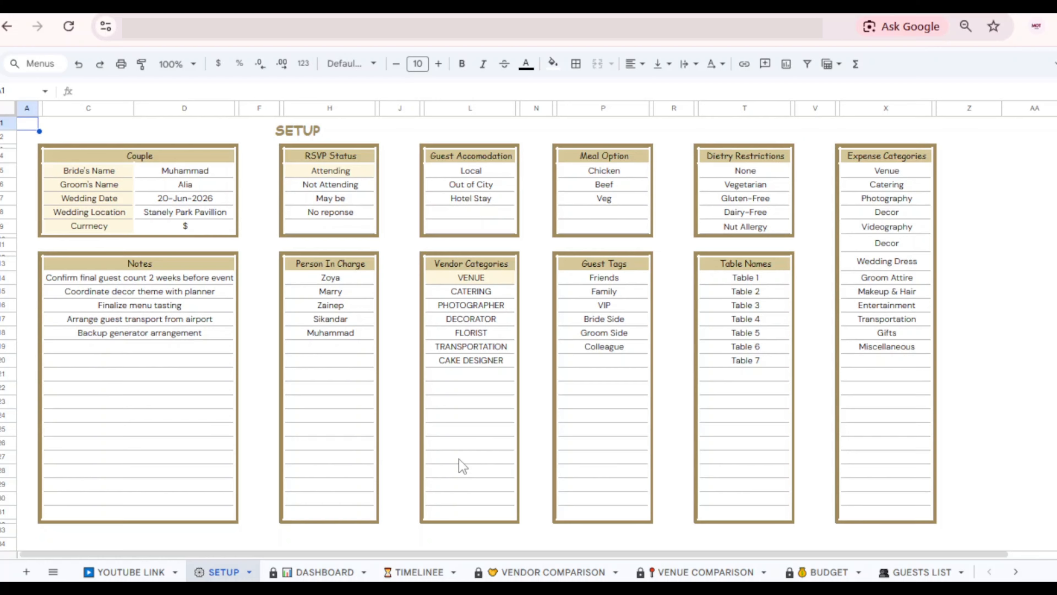
{"action": "scroll", "coordinate": [577, 439], "scroll_direction": "right", "scroll_amount": 2}
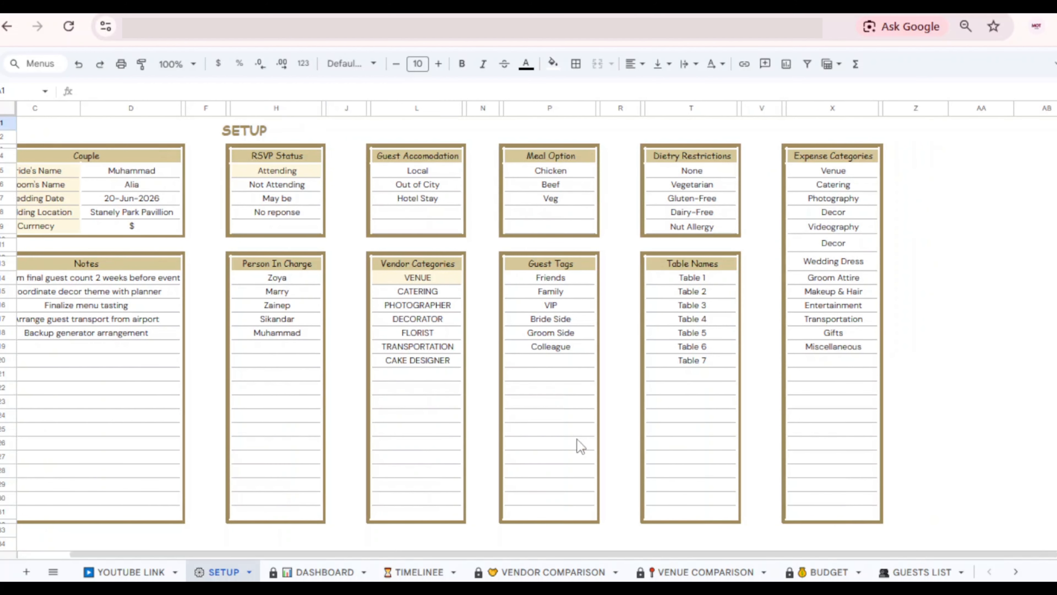
{"action": "scroll", "coordinate": [578, 440], "scroll_direction": "left", "scroll_amount": 2}
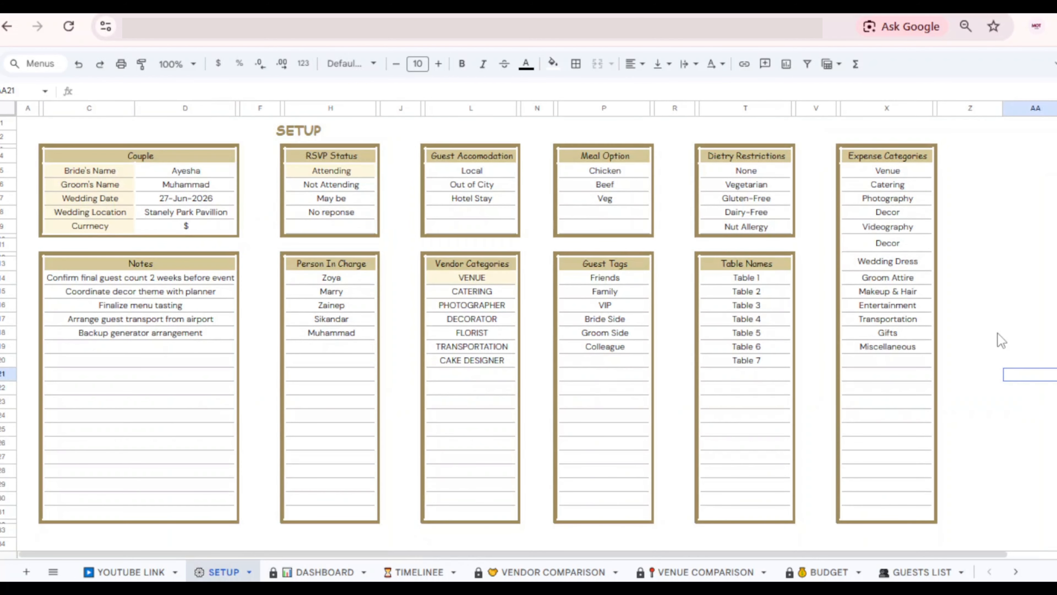
{"action": "left_click", "coordinate": [1000, 245]}
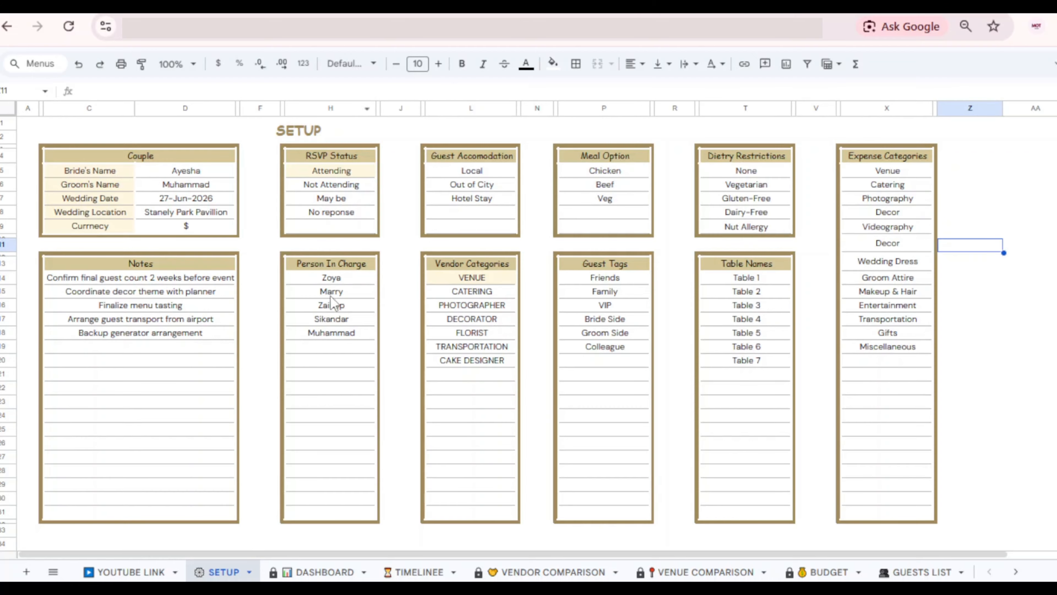
Try to overwrite the protected VENUE entry under Vendor Categories with random text, and cancel the edit
{"action": "left_click", "coordinate": [491, 282]}
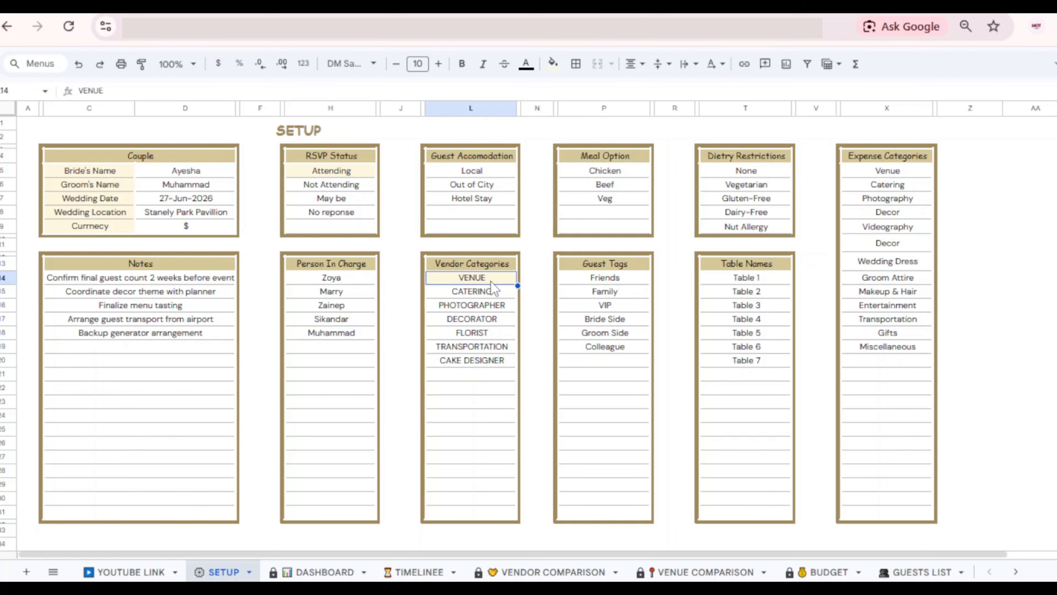
{"action": "type", "text": "gjjjh"}
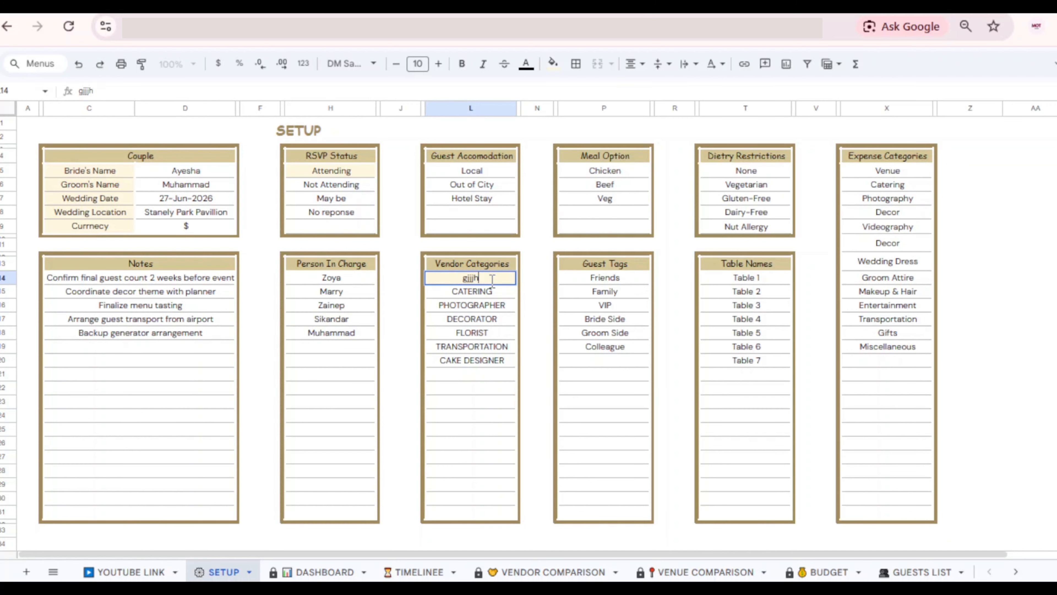
{"action": "key", "text": "Return"}
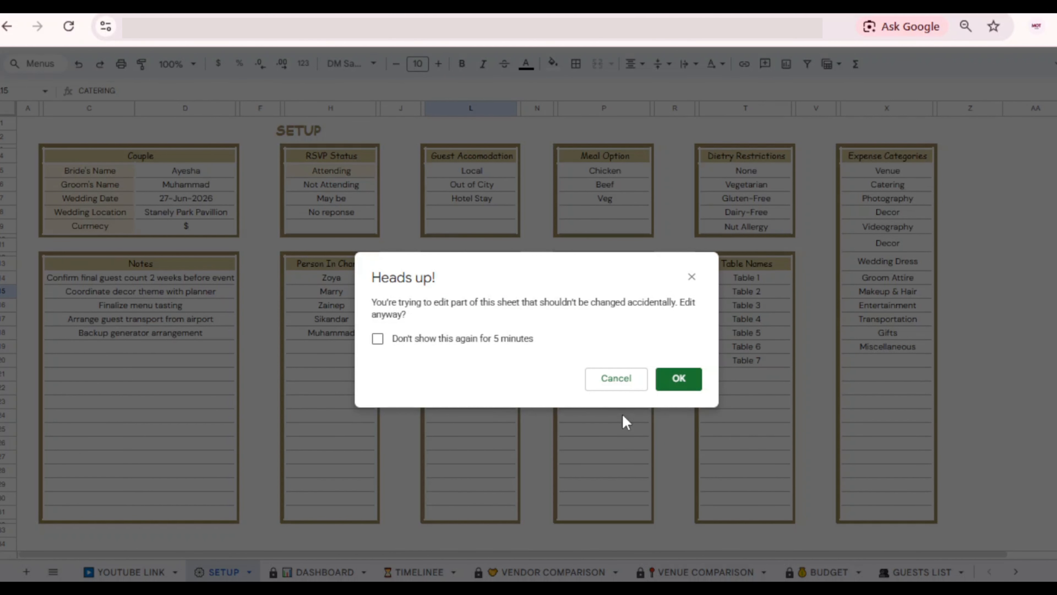
{"action": "left_click", "coordinate": [617, 386]}
{"action": "left_click", "coordinate": [540, 361]}
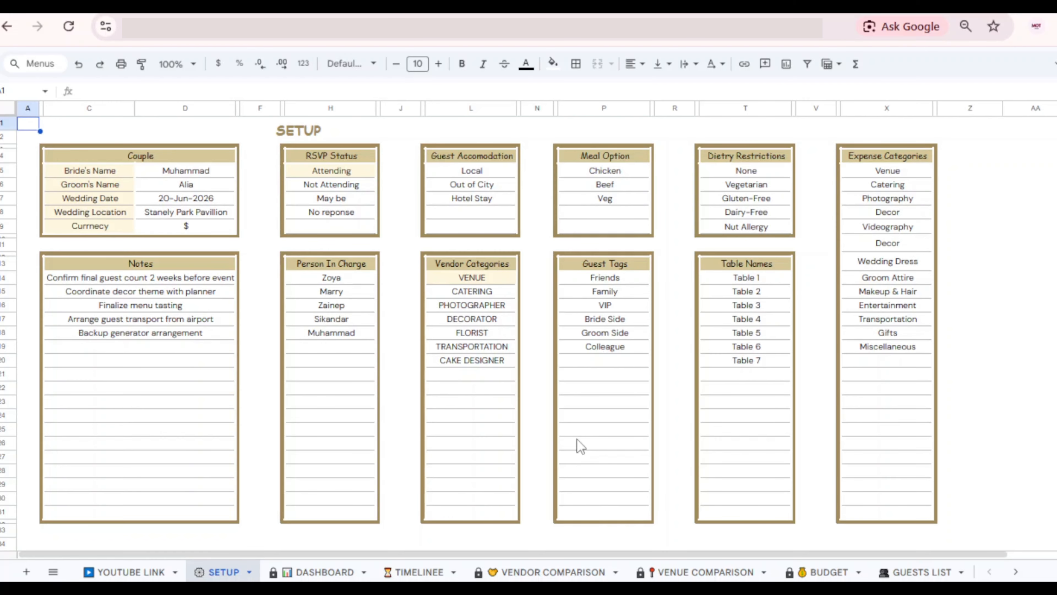
Enter the bride's name and the groom's name in the Couple section of the SETUP sheet
{"action": "scroll", "coordinate": [580, 332], "scroll_direction": "right", "scroll_amount": 3}
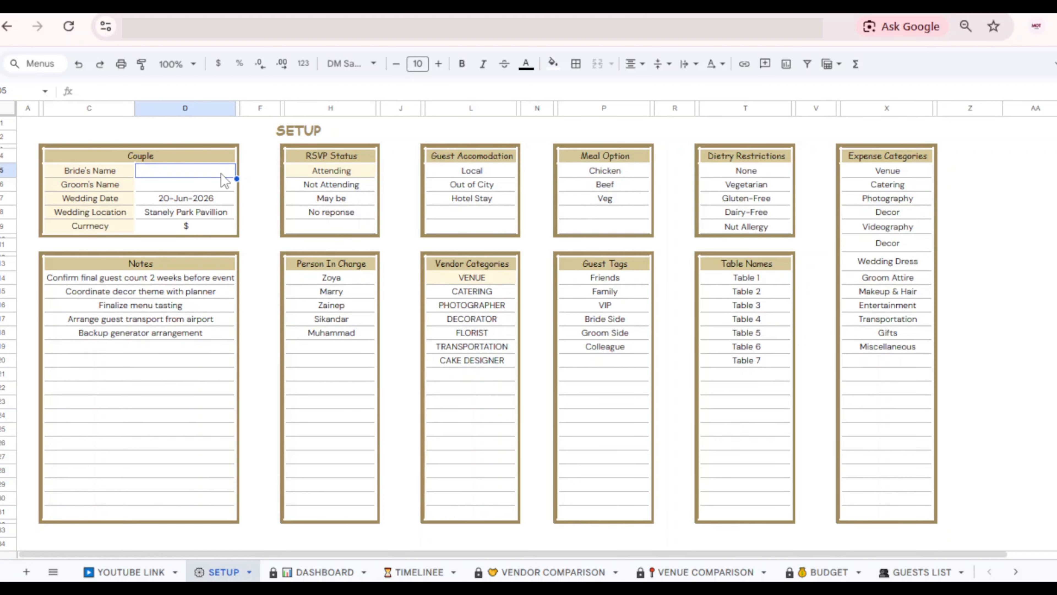
{"action": "type", "text": "Ayesha"}
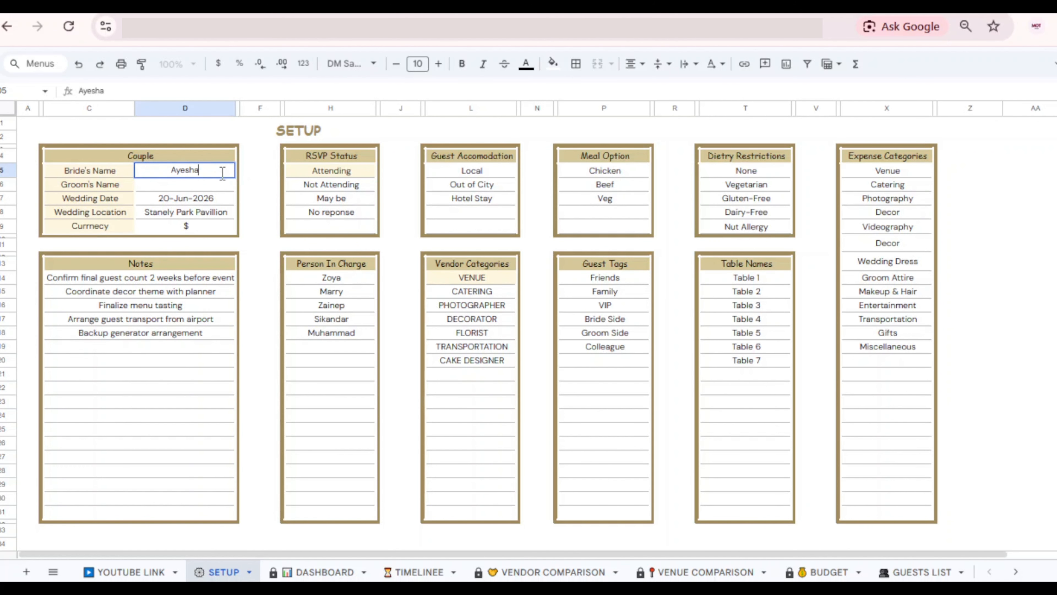
{"action": "key", "text": "Return"}
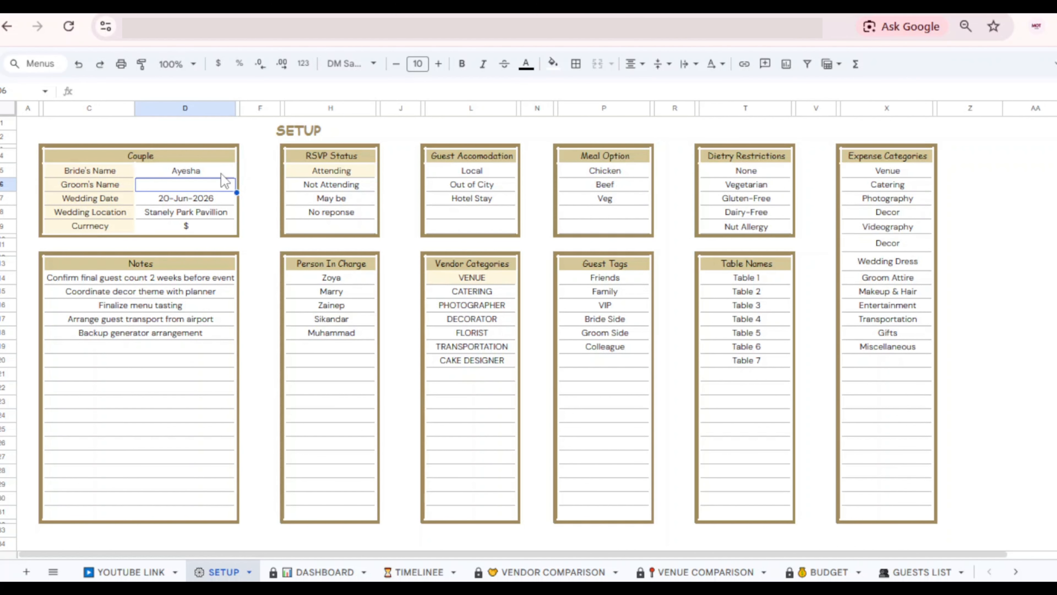
{"action": "type", "text": "Muha"}
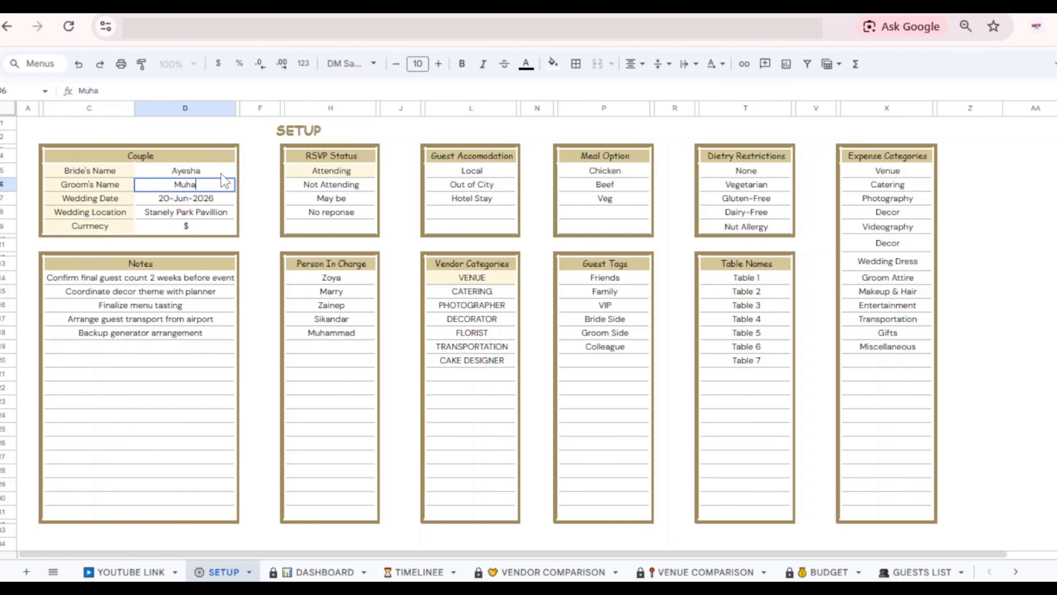
{"action": "type", "text": "mmad"}
{"action": "key", "text": "Return"}
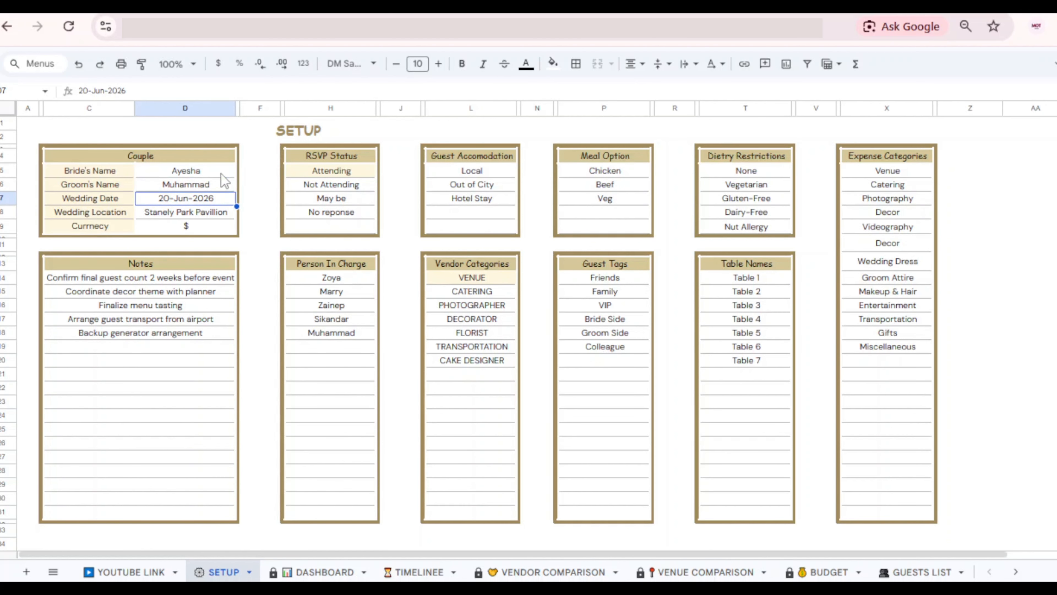
Set the wedding date to 30-Jun-2026 and check the date, countdown and calendar on the DASHBOARD sheet
{"action": "double_click", "coordinate": [226, 199]}
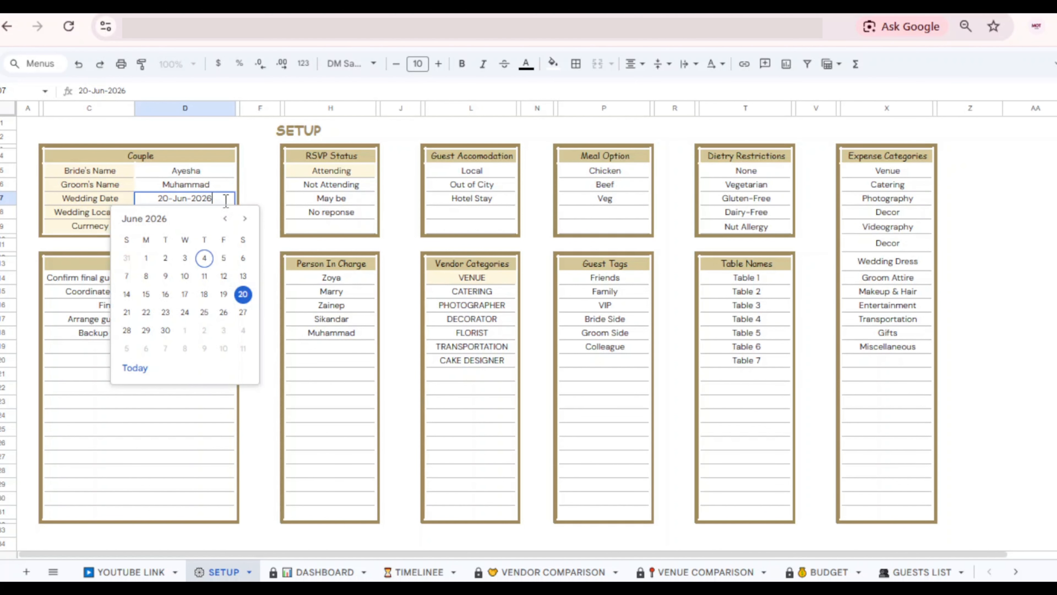
{"action": "left_click", "coordinate": [166, 330]}
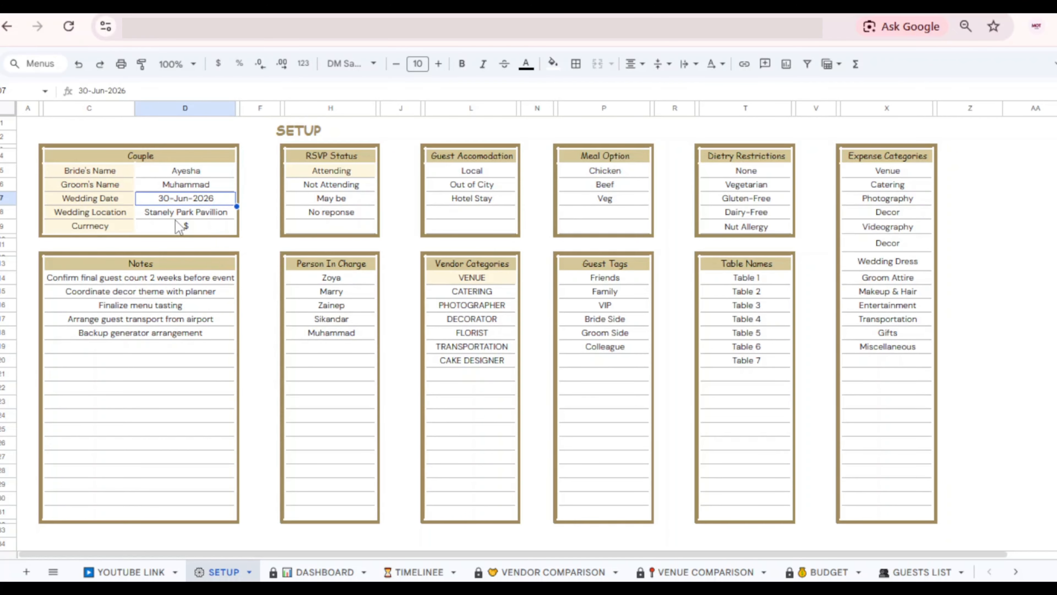
{"action": "left_click", "coordinate": [315, 574]}
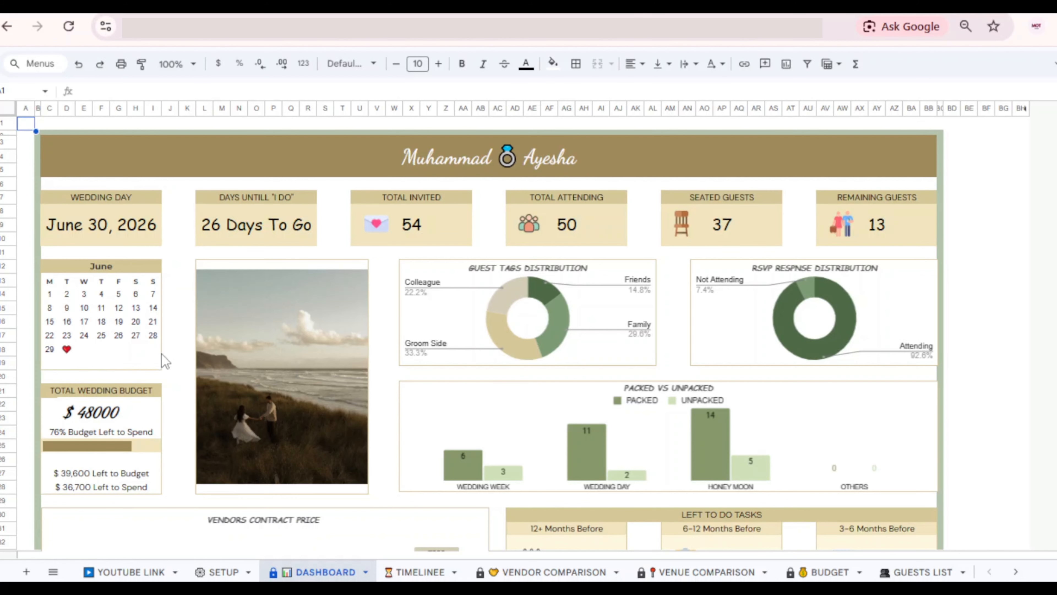
{"action": "scroll", "coordinate": [177, 359], "scroll_direction": "down", "scroll_amount": 2}
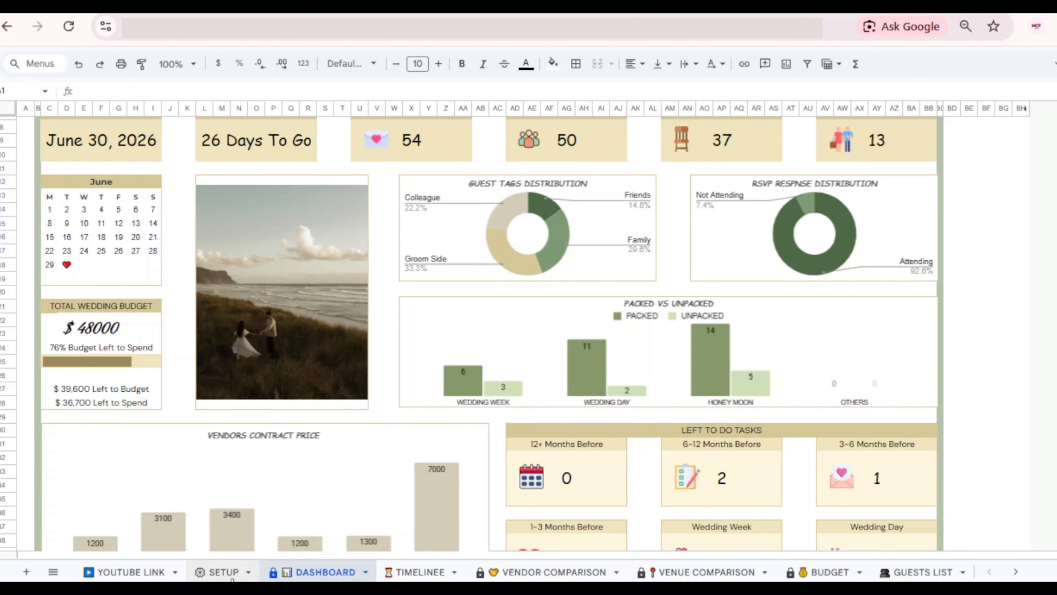
Set the wedding date to 27-Jun-2026 on the SETUP sheet and check it on the DASHBOARD sheet
{"action": "left_click", "coordinate": [224, 571]}
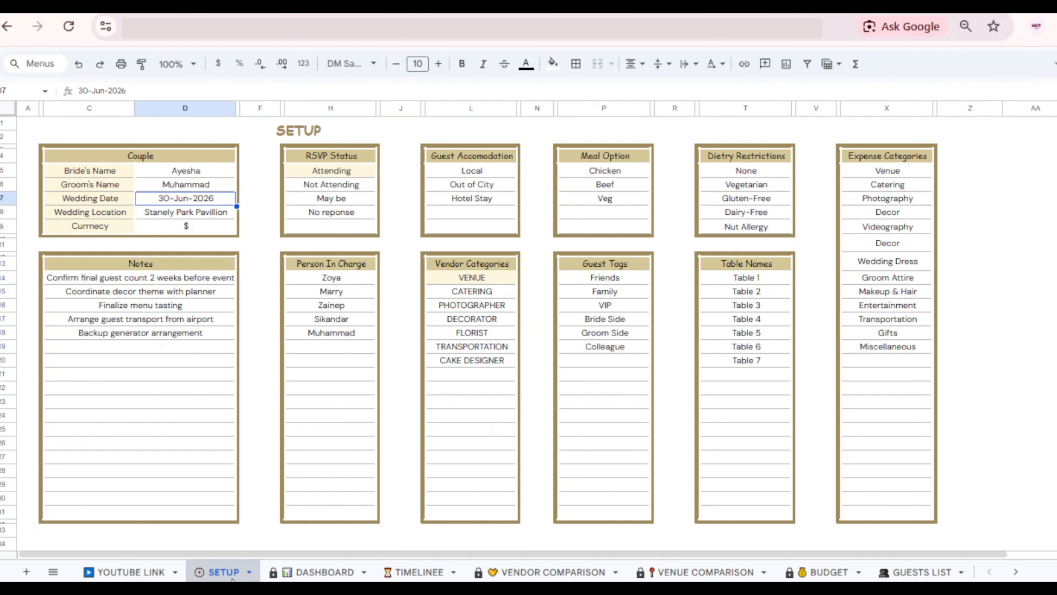
{"action": "double_click", "coordinate": [224, 200]}
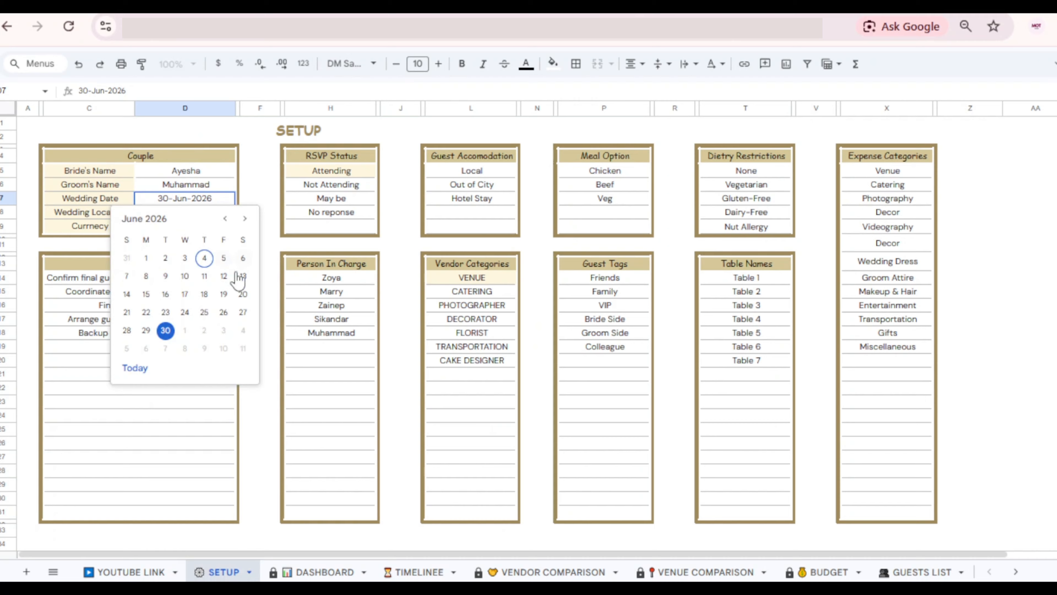
{"action": "left_click", "coordinate": [242, 312]}
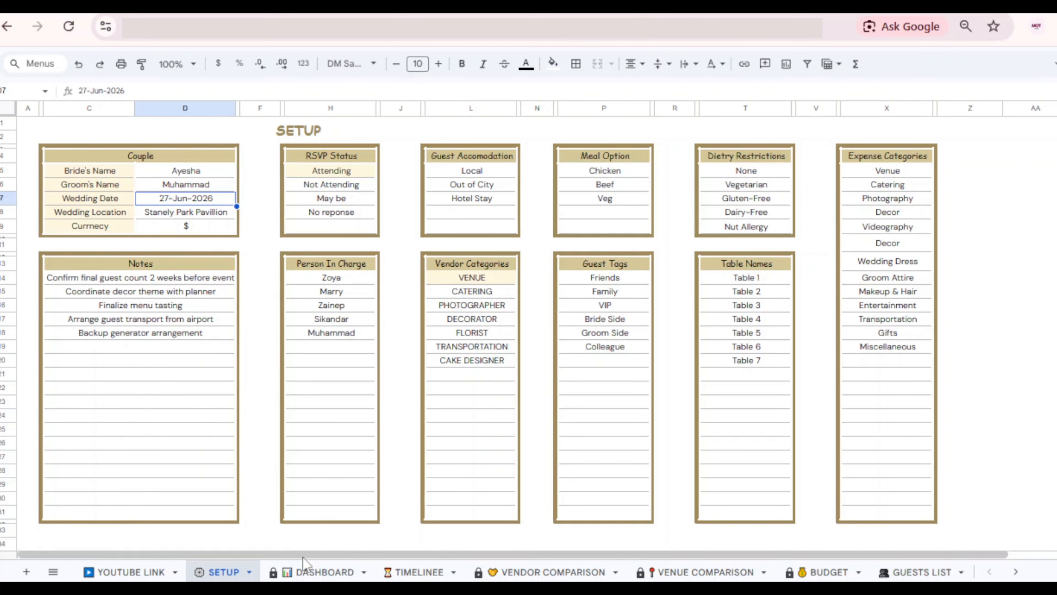
{"action": "left_click", "coordinate": [316, 571]}
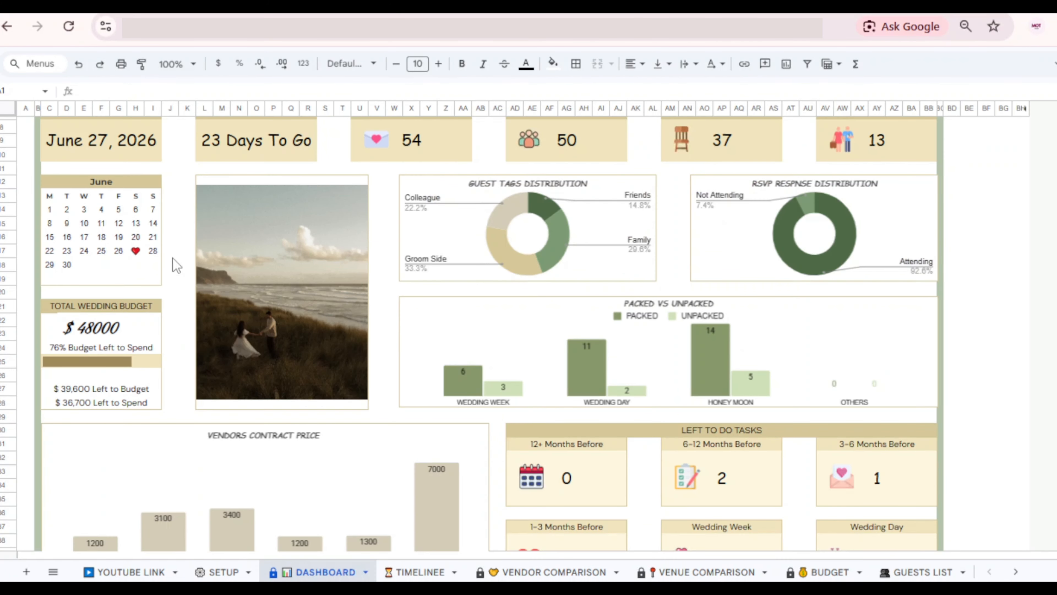
{"action": "scroll", "coordinate": [175, 274], "scroll_direction": "up", "scroll_amount": 3}
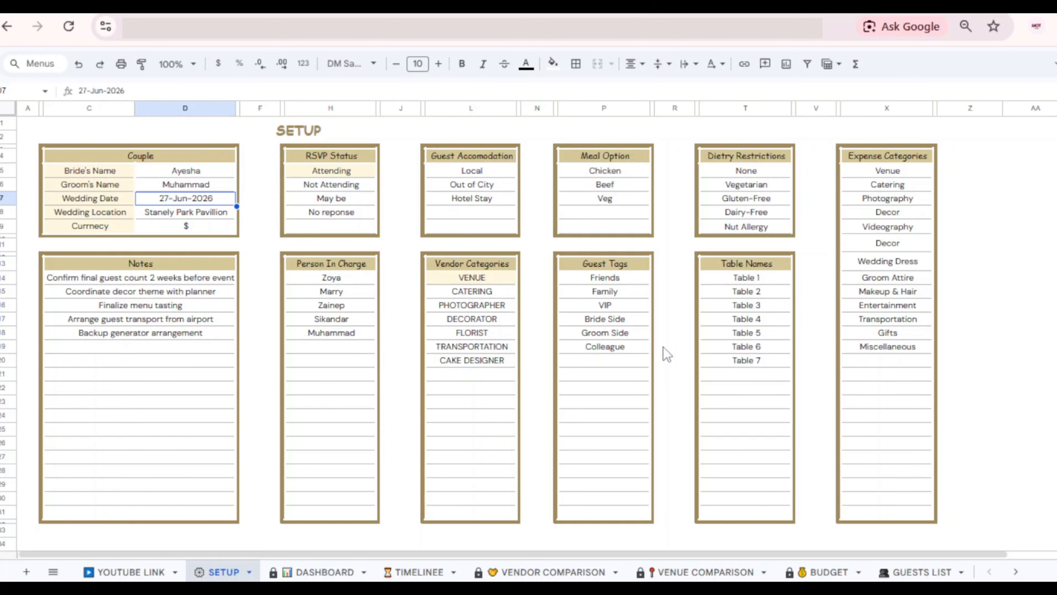
Highlight the SETUP lists from RSVP Status through Dietry Restrictions to review their options, and clear the selection
{"action": "left_click", "coordinate": [267, 157]}
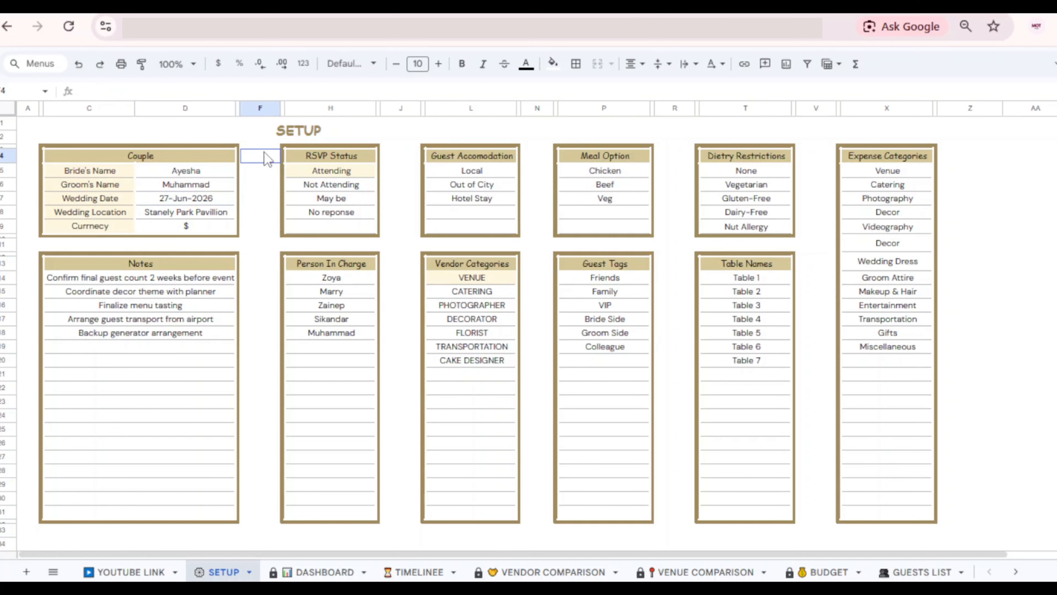
{"action": "mouse_move", "coordinate": [267, 157]}
{"action": "left_mouse_down"}
{"action": "mouse_move", "coordinate": [674, 208]}
{"action": "mouse_move", "coordinate": [766, 227]}
{"action": "mouse_move", "coordinate": [782, 252]}
{"action": "mouse_move", "coordinate": [807, 245]}
{"action": "left_mouse_up"}
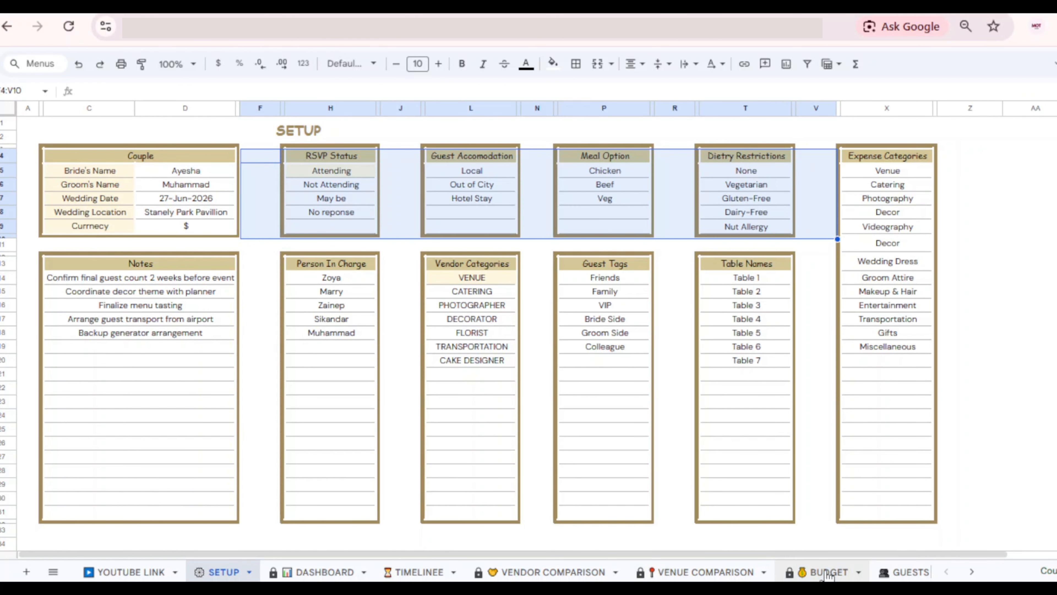
{"action": "left_click", "coordinate": [552, 132]}
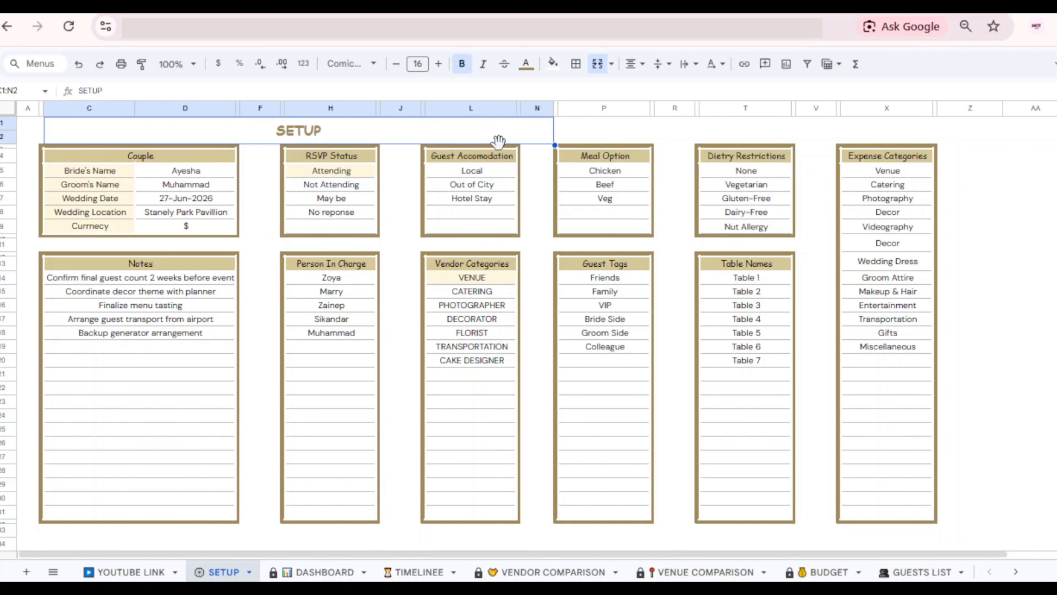
Highlight the Guest Tags list on the SETUP sheet and examine the columns of the GUESTS LIST sheet that use the setup options
{"action": "left_click", "coordinate": [682, 264]}
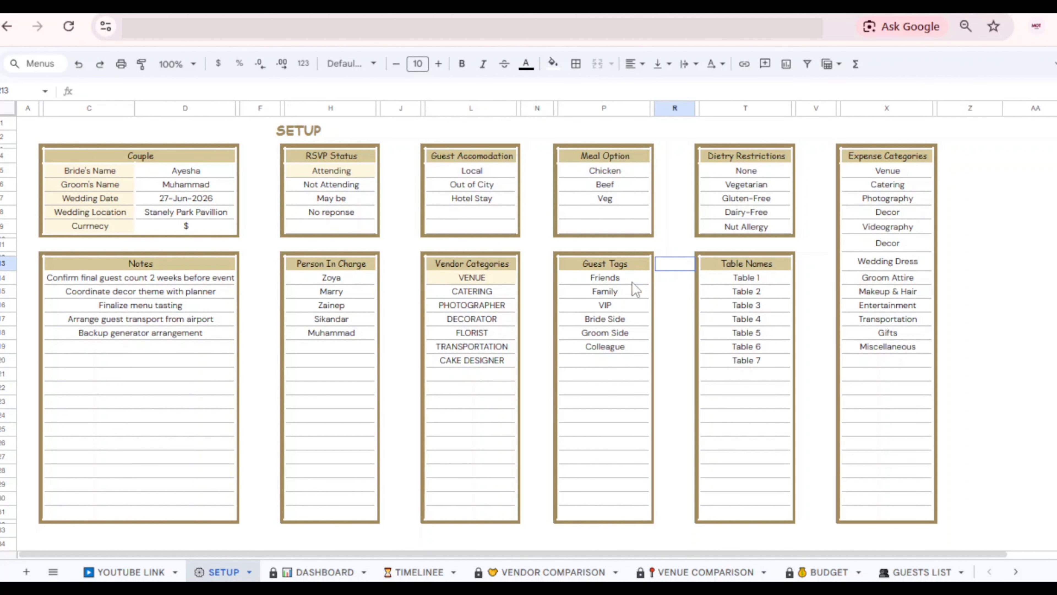
{"action": "left_click_drag", "start_coordinate": [636, 289], "coordinate": [583, 538]}
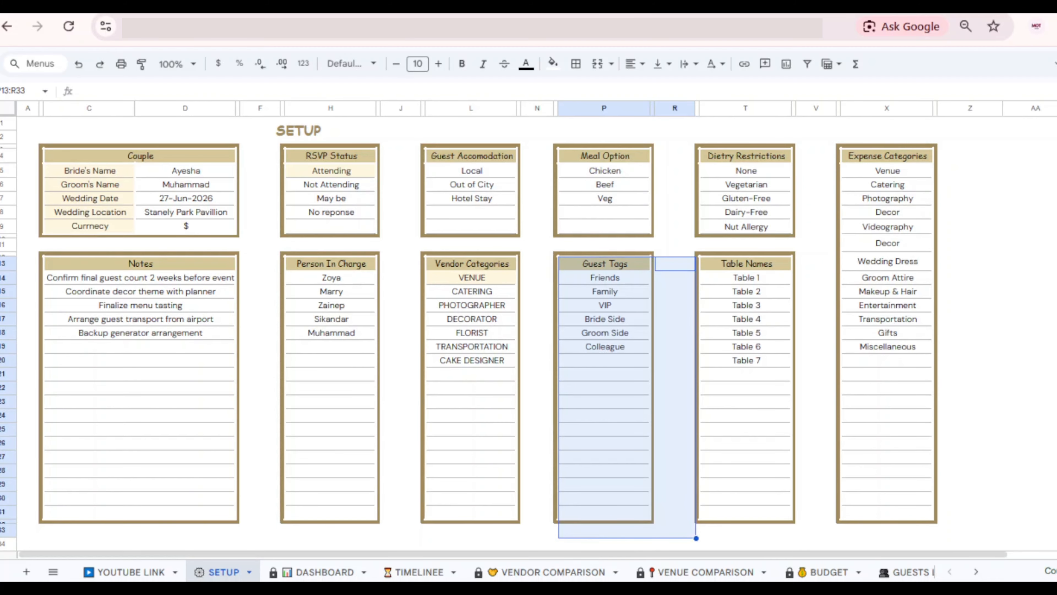
{"action": "left_click", "coordinate": [899, 572]}
{"action": "scroll", "coordinate": [788, 393], "scroll_direction": "right", "scroll_amount": 5}
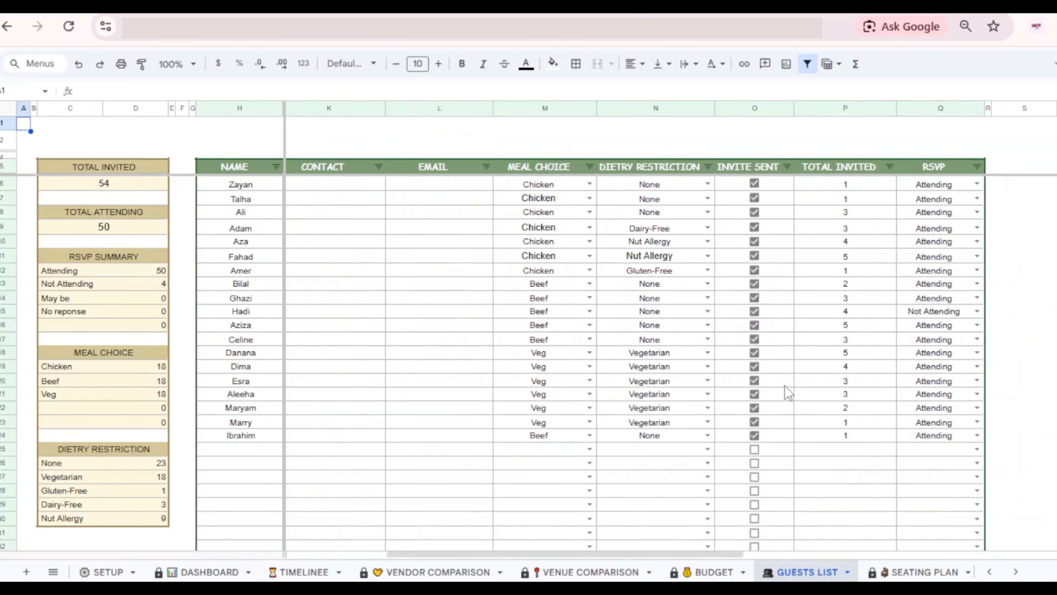
{"action": "scroll", "coordinate": [788, 393], "scroll_direction": "left", "scroll_amount": 5}
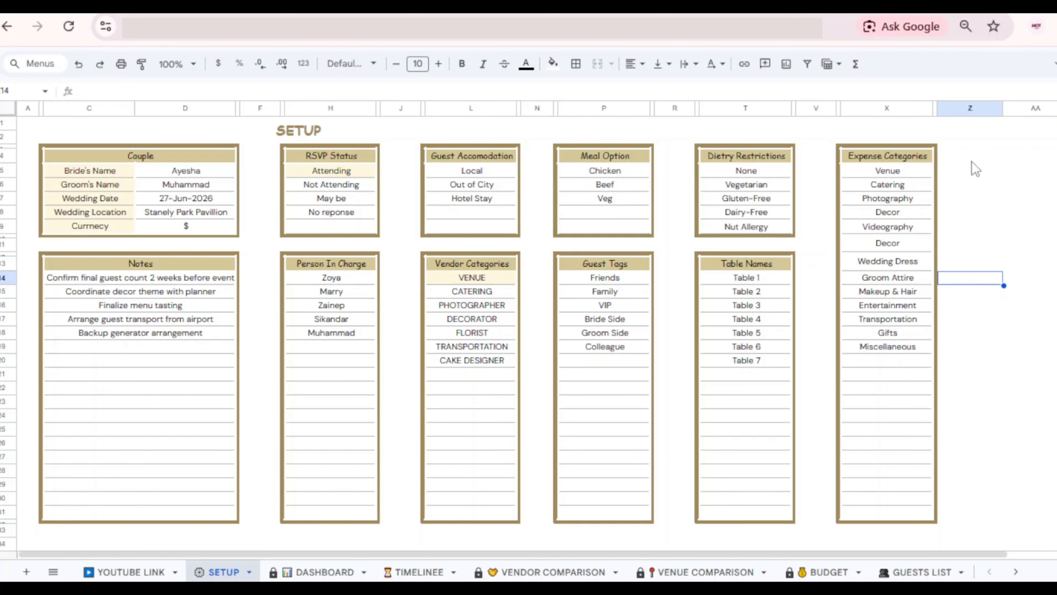
Highlight the Expense Categories list on the SETUP sheet to review it, and clear the selection
{"action": "left_click_drag", "start_coordinate": [969, 155], "coordinate": [860, 368]}
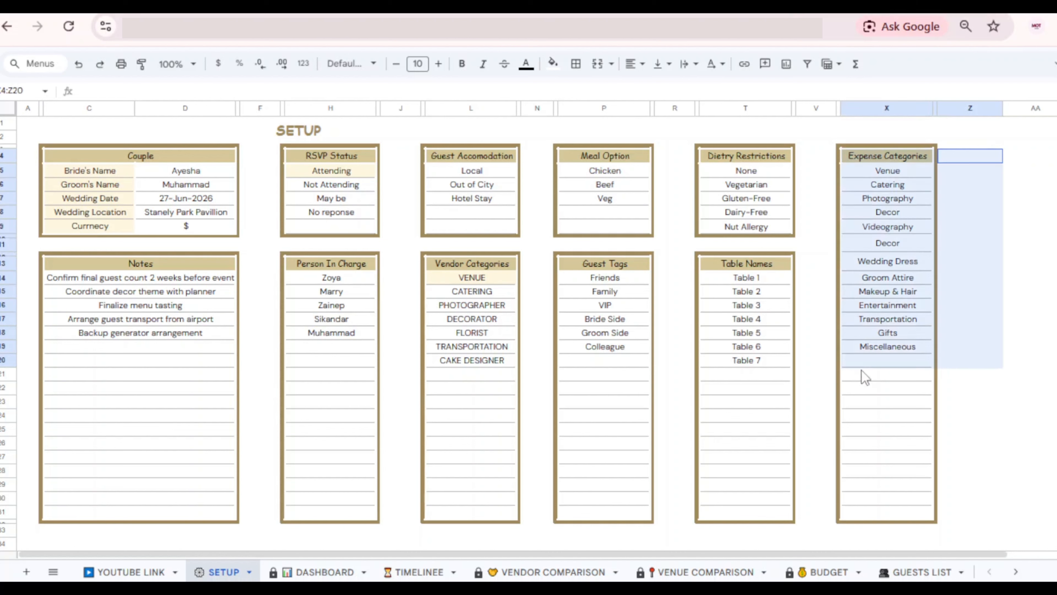
{"action": "key", "text": "Down"}
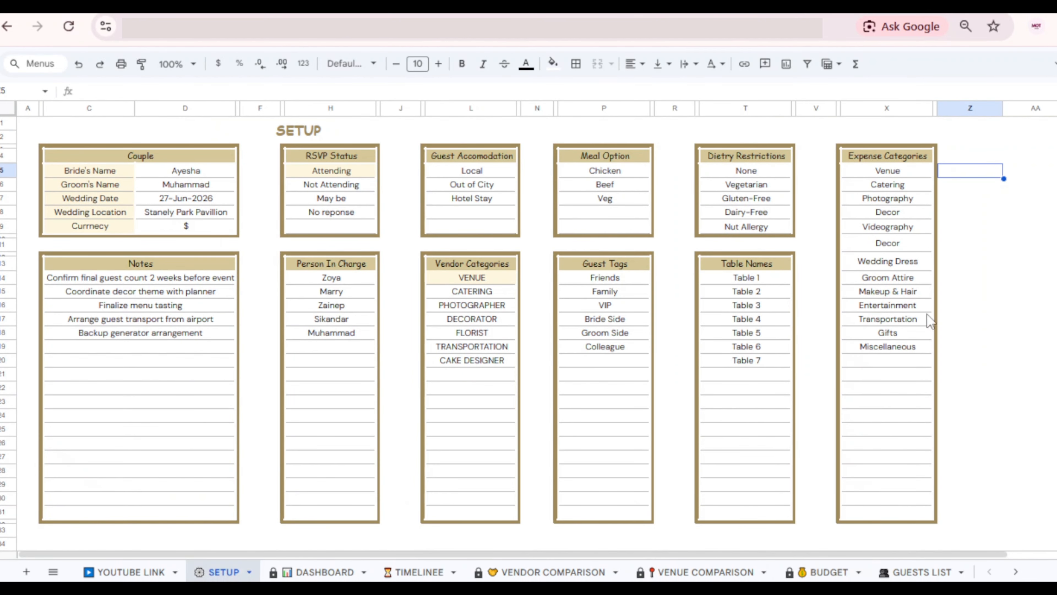
Check where expense categories are used on the BUDGET sheet, and highlight the Table Names list on the SETUP sheet, clearing the selection
{"action": "left_click", "coordinate": [833, 572]}
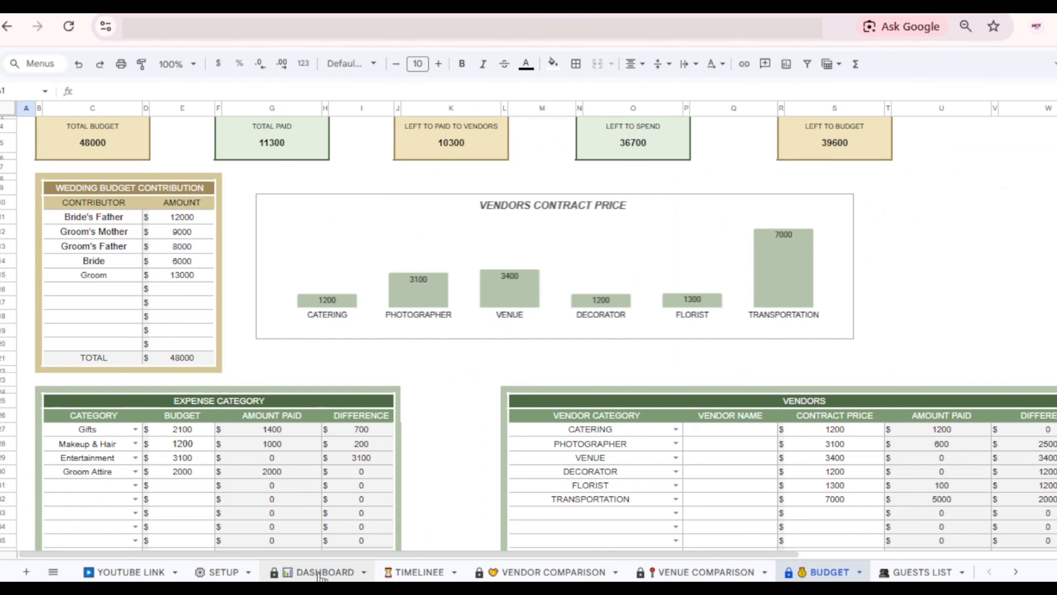
{"action": "left_click", "coordinate": [223, 572]}
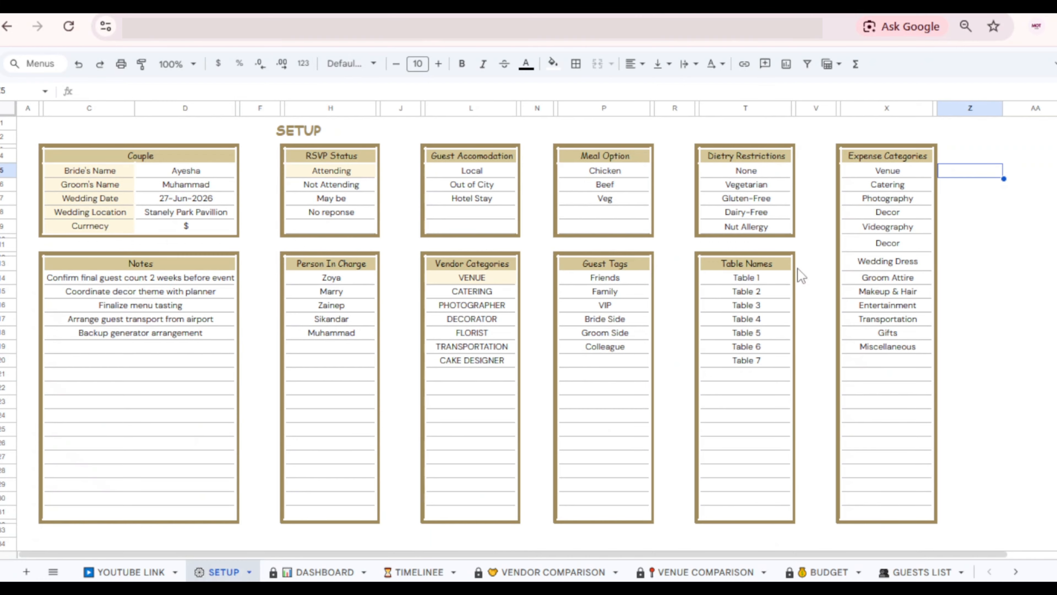
{"action": "left_click_drag", "start_coordinate": [807, 277], "coordinate": [735, 525]}
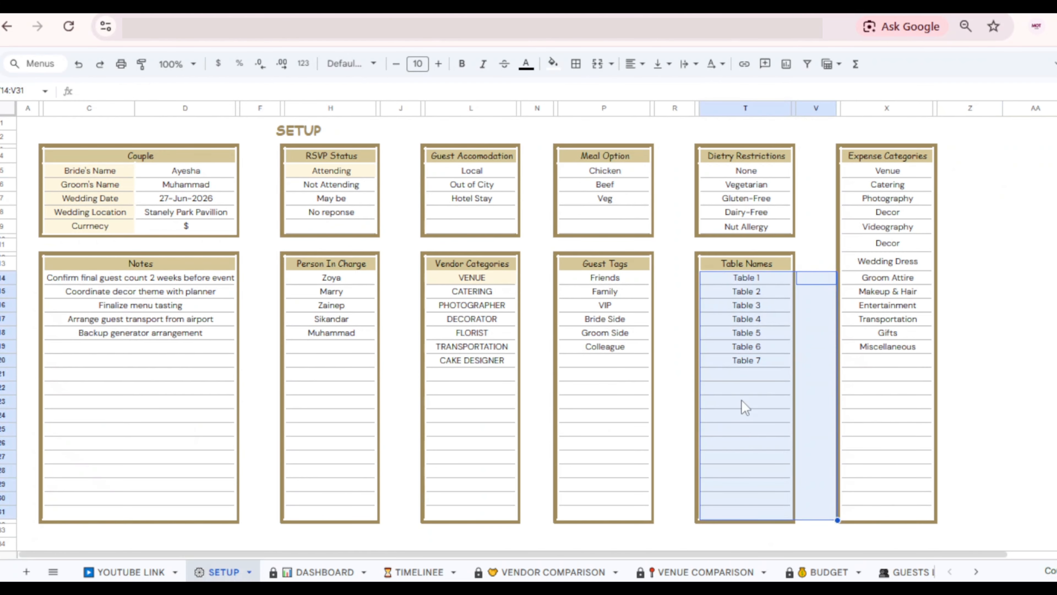
{"action": "left_click", "coordinate": [745, 374]}
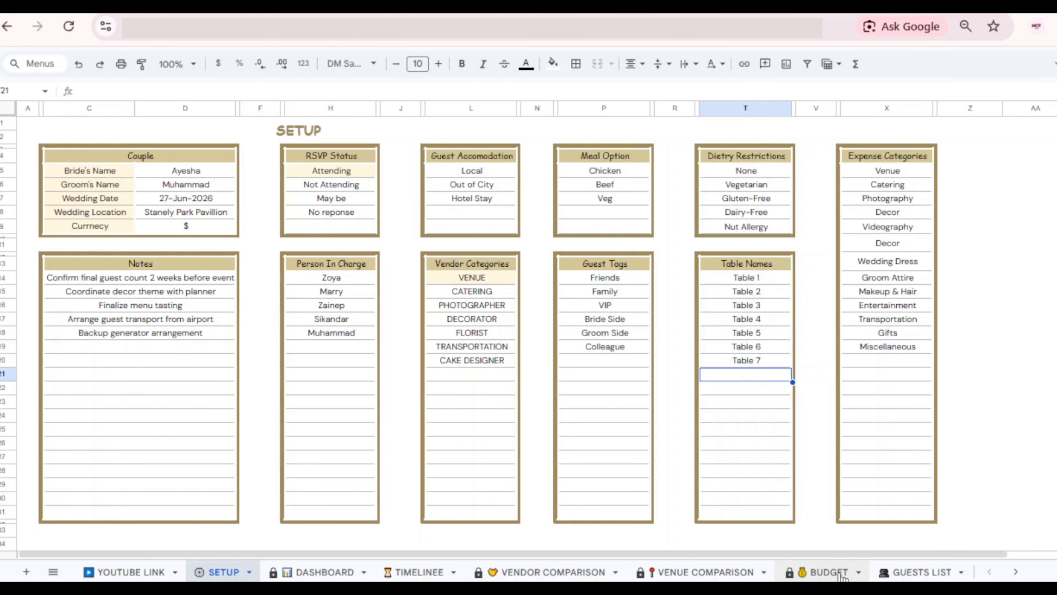
Examine how the table names are used on the SEATING PLAN sheet and return to the SETUP sheet
{"action": "scroll", "coordinate": [842, 575], "scroll_direction": "right", "scroll_amount": 1}
{"action": "scroll", "coordinate": [842, 574], "scroll_direction": "right", "scroll_amount": 2}
{"action": "left_click", "coordinate": [850, 572]}
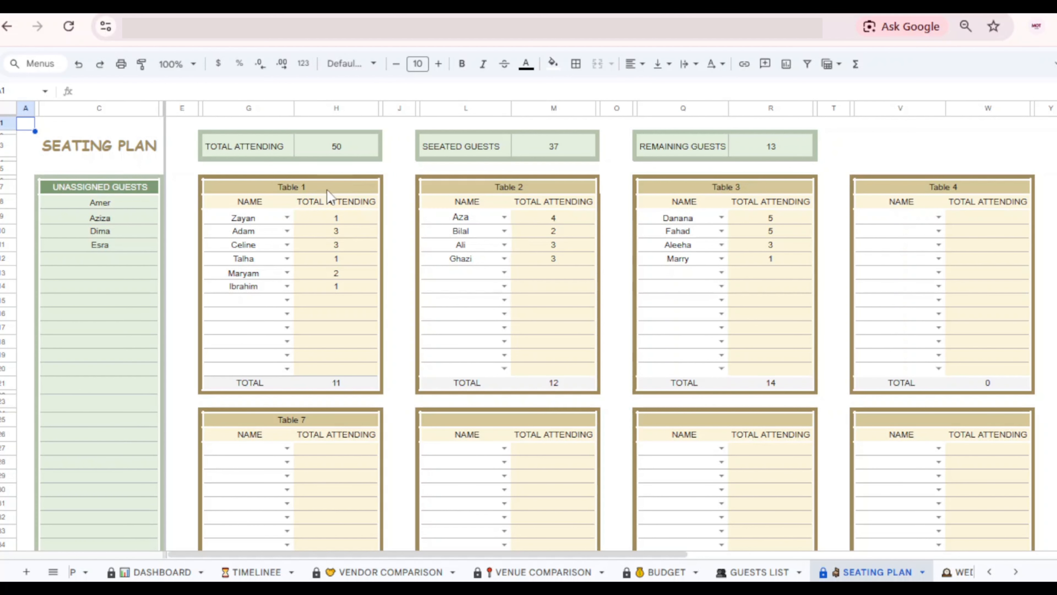
{"action": "scroll", "coordinate": [335, 572], "scroll_direction": "left", "scroll_amount": 2}
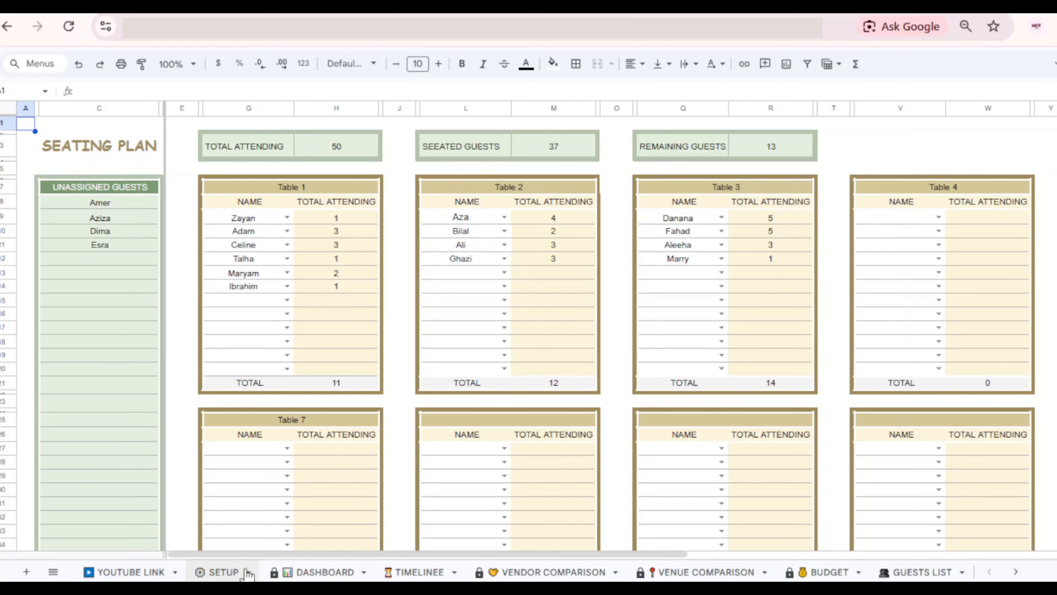
{"action": "left_click", "coordinate": [220, 572]}
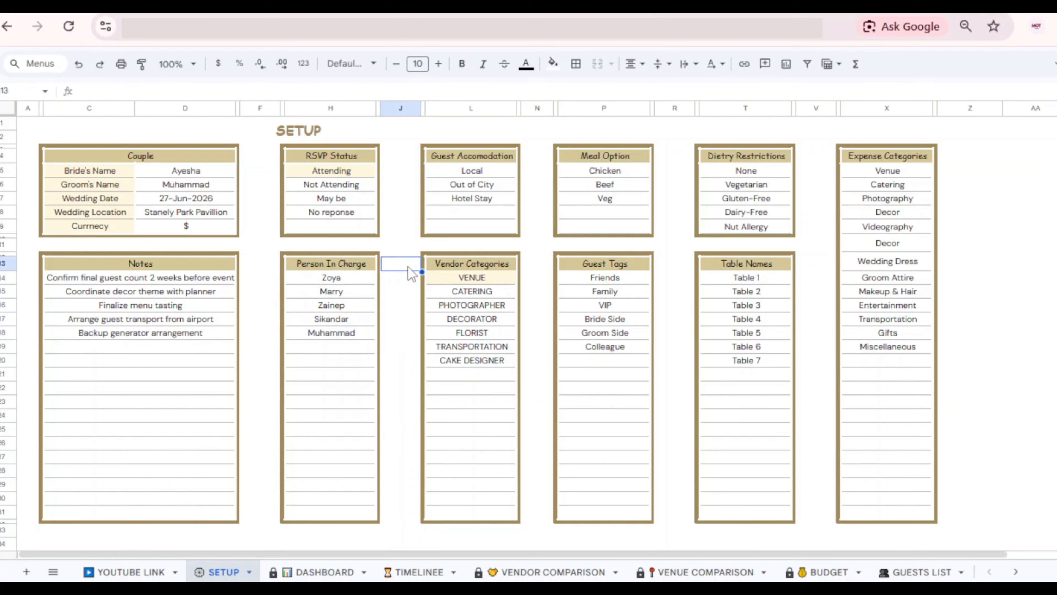
Highlight the Person In Charge list on the SETUP sheet to review it, and clear the selection
{"action": "left_click_drag", "start_coordinate": [410, 273], "coordinate": [333, 514]}
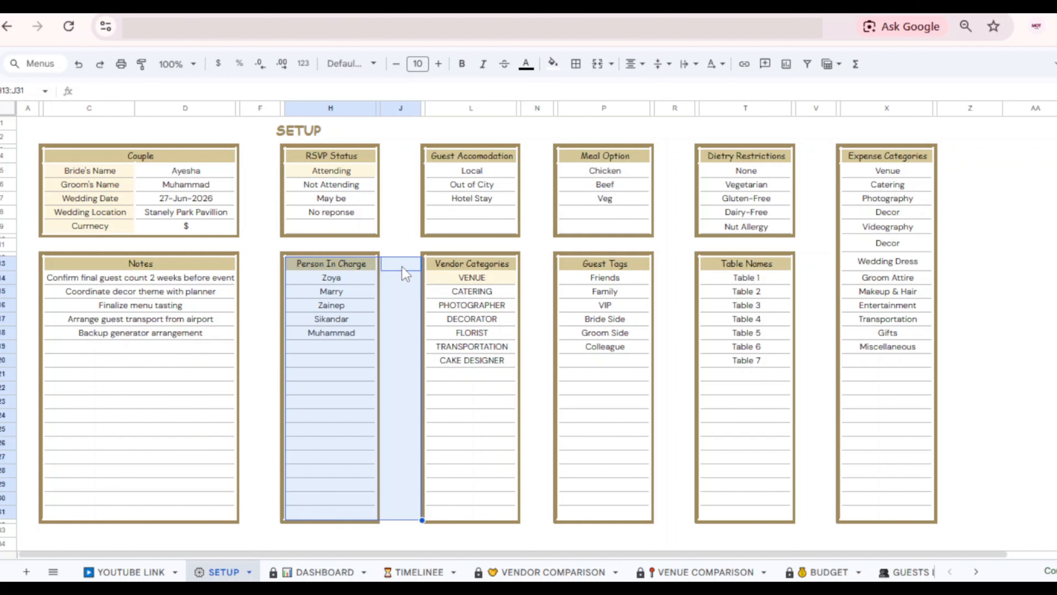
{"action": "left_click", "coordinate": [406, 274]}
{"action": "left_click_drag", "start_coordinate": [406, 274], "coordinate": [286, 500]}
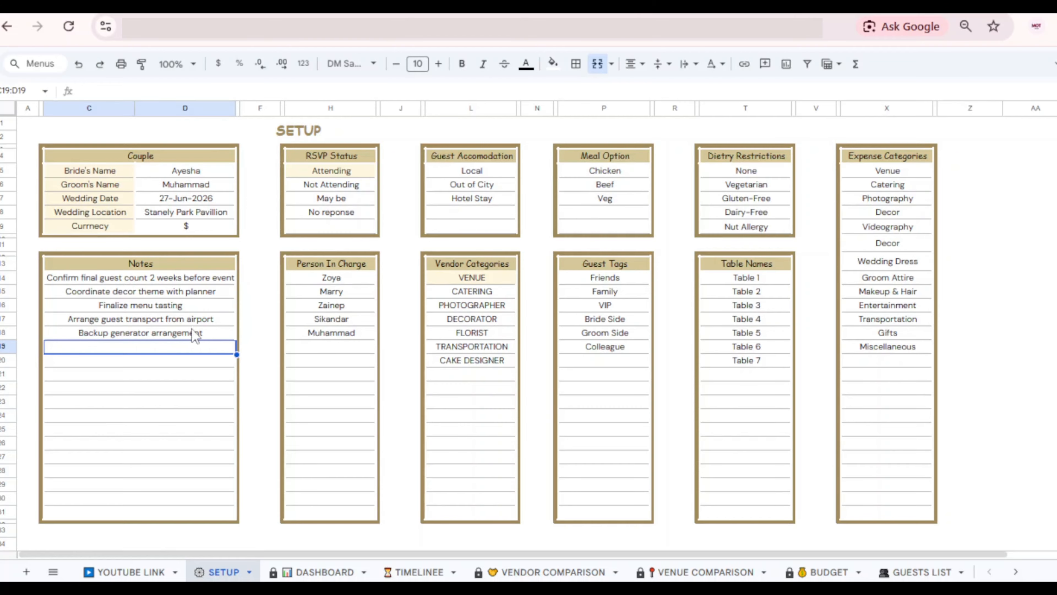
Enter a new guest's name in the first empty row of the GUESTS LIST sheet
{"action": "scroll", "coordinate": [731, 571], "scroll_direction": "right", "scroll_amount": 3}
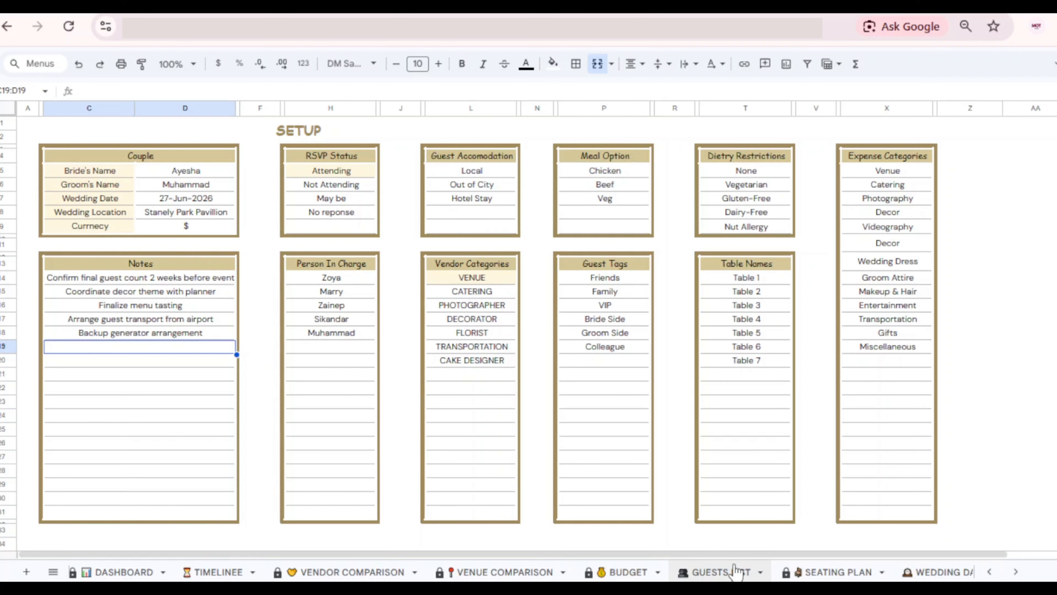
{"action": "left_click", "coordinate": [726, 571]}
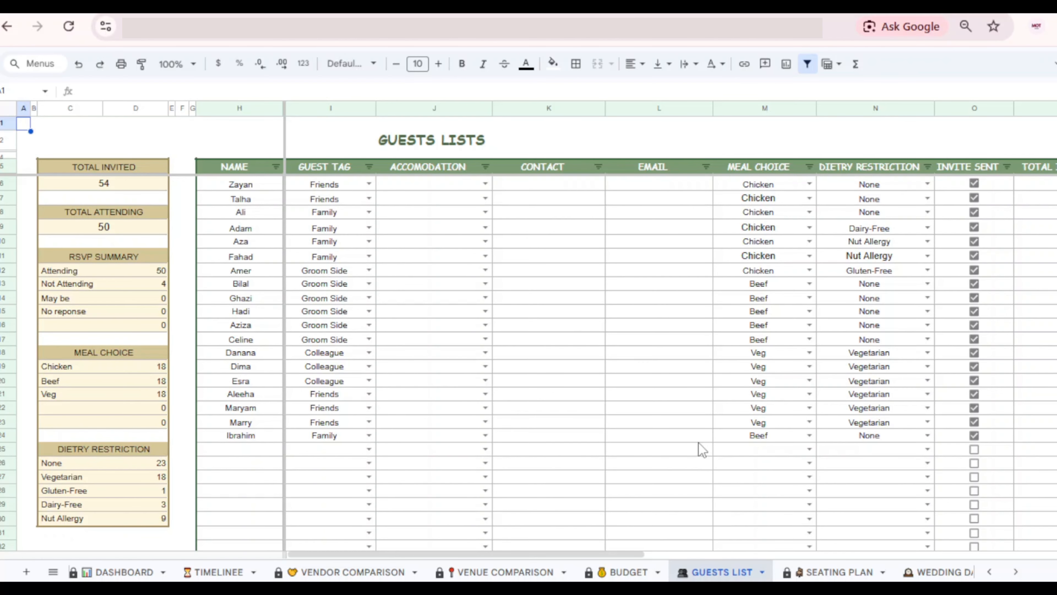
{"action": "scroll", "coordinate": [699, 443], "scroll_direction": "down", "scroll_amount": 2}
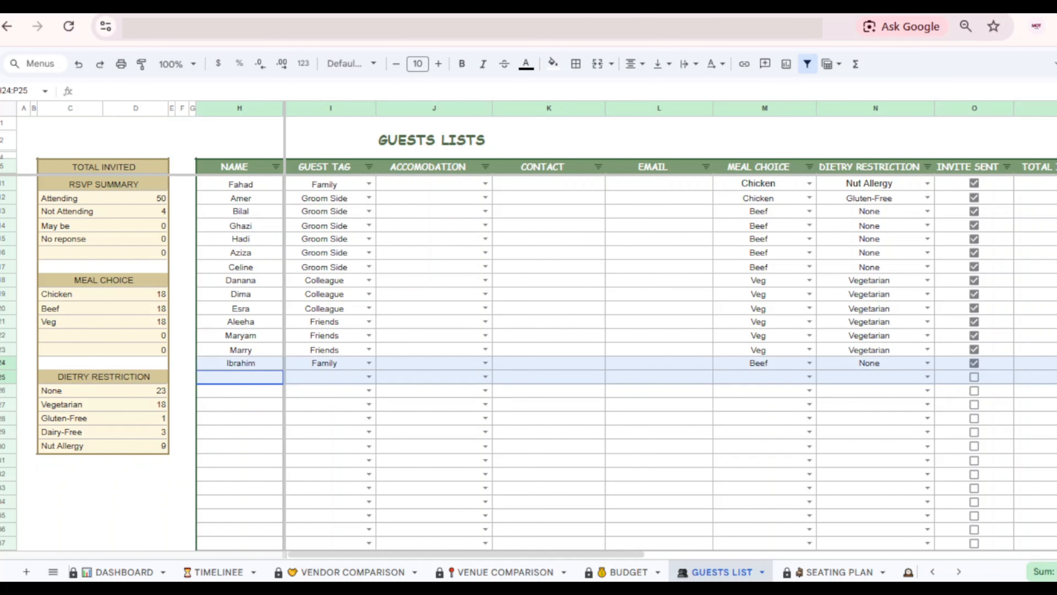
{"action": "left_click_drag", "start_coordinate": [1056, 363], "coordinate": [1055, 377]}
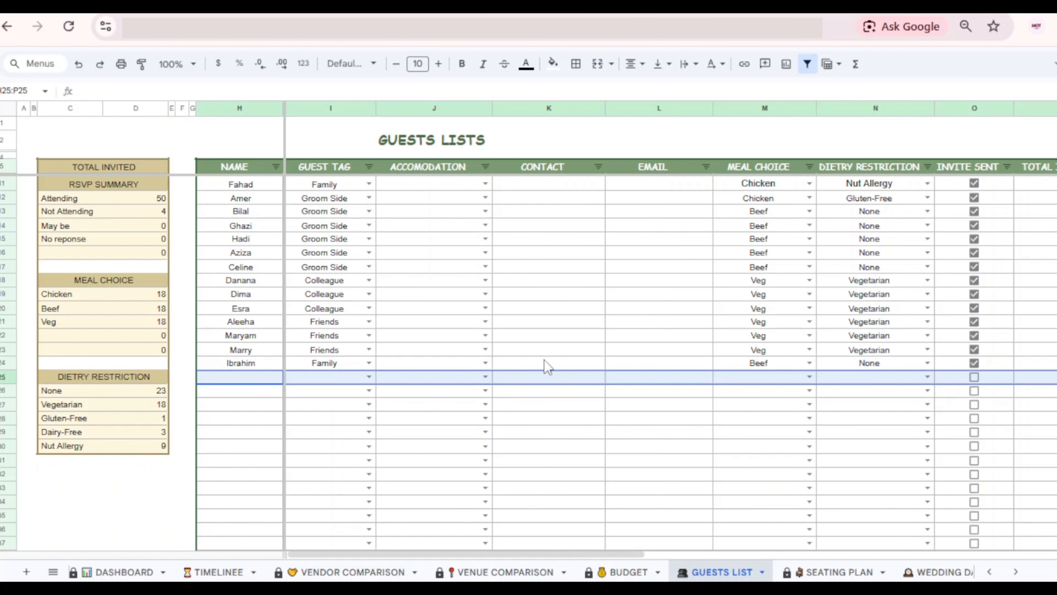
{"action": "left_click", "coordinate": [263, 381]}
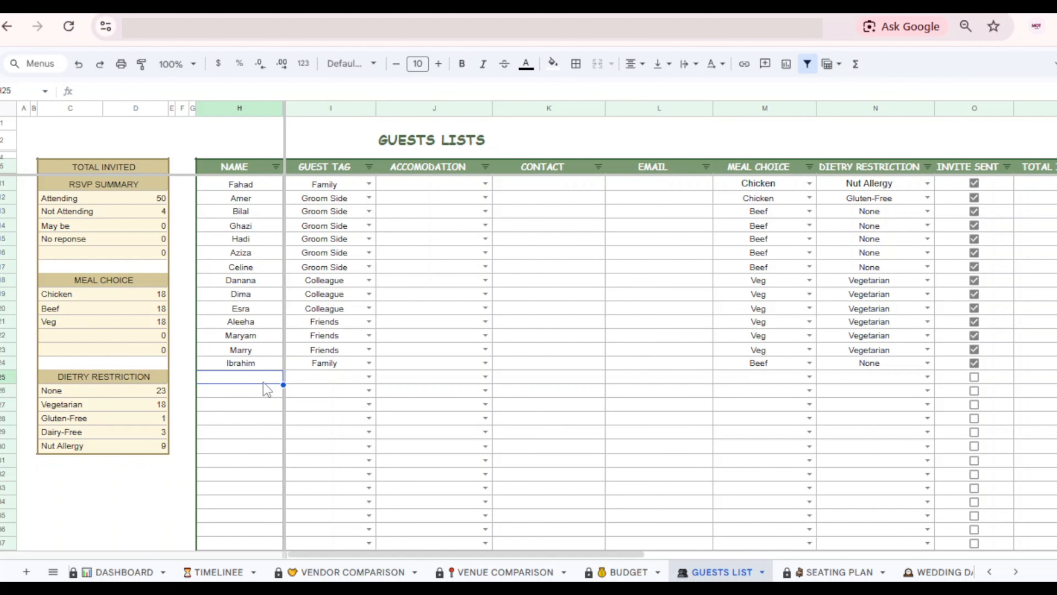
{"action": "type", "text": "Iza"}
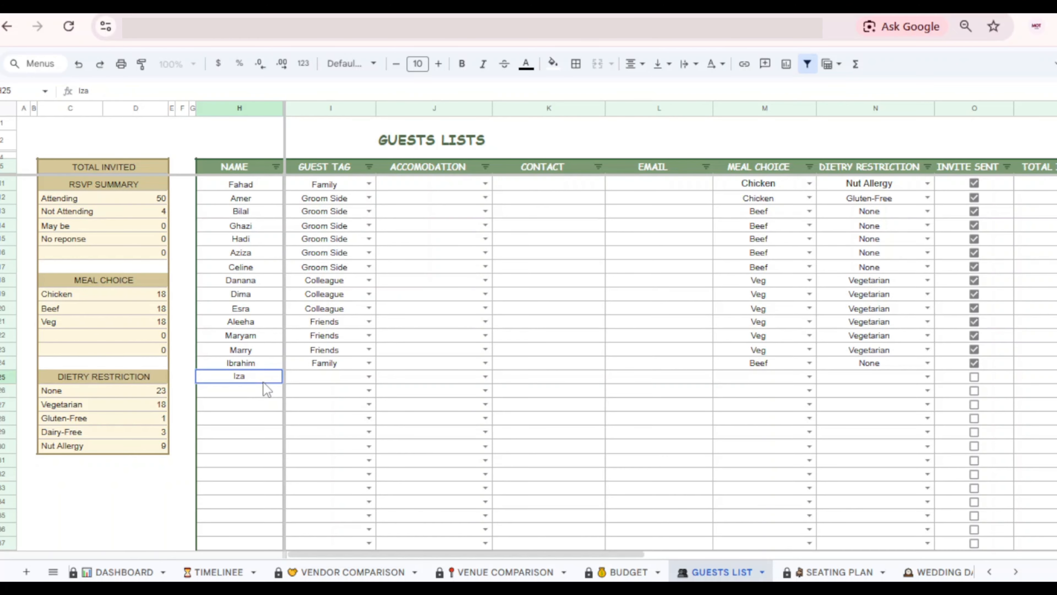
Set the new guest's tag to Family and accommodation to Local, leaving the contact field blank
{"action": "key", "text": "Tab"}
{"action": "key", "text": "Tab"}
{"action": "key", "text": "shift+Tab"}
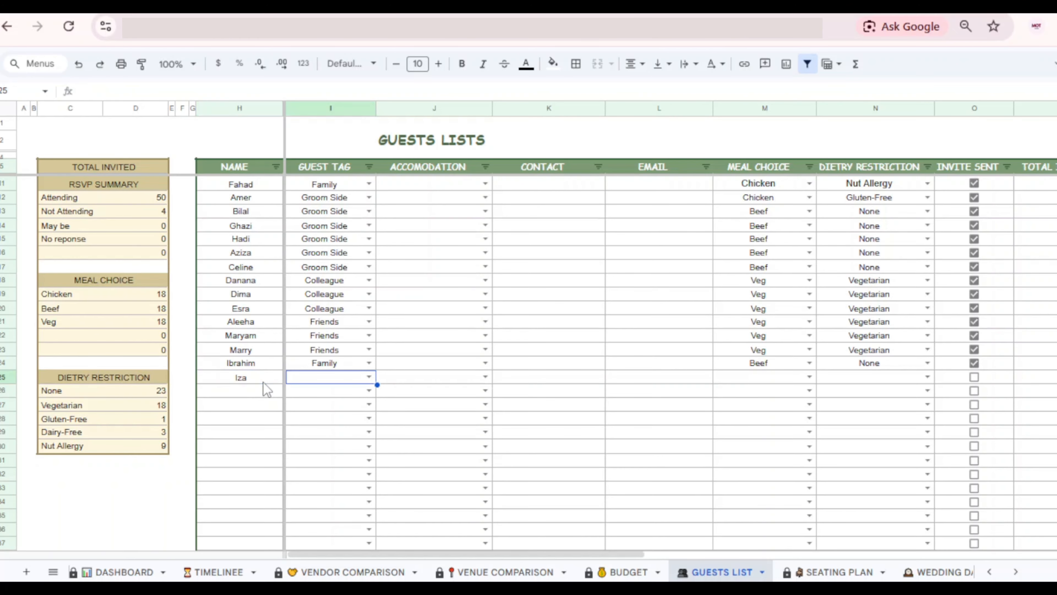
{"action": "key", "text": "Return"}
{"action": "key", "text": "Down"}
{"action": "key", "text": "Return"}
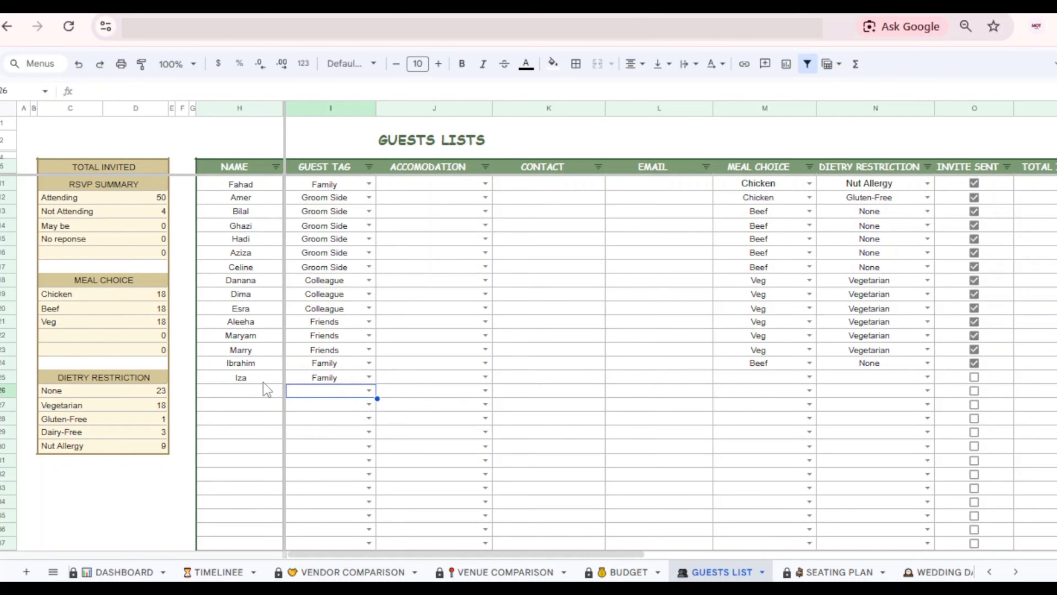
{"action": "key", "text": "Tab"}
{"action": "key", "text": "Return"}
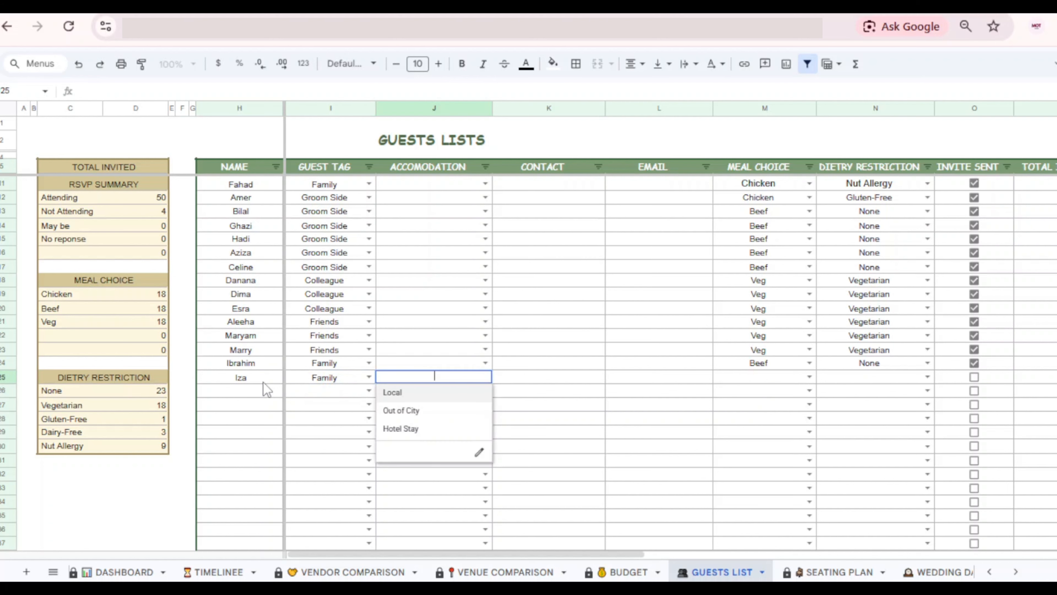
{"action": "key", "text": "Down"}
{"action": "key", "text": "Up"}
{"action": "key", "text": "Return"}
{"action": "key", "text": "Tab"}
{"action": "key", "text": "Tab"}
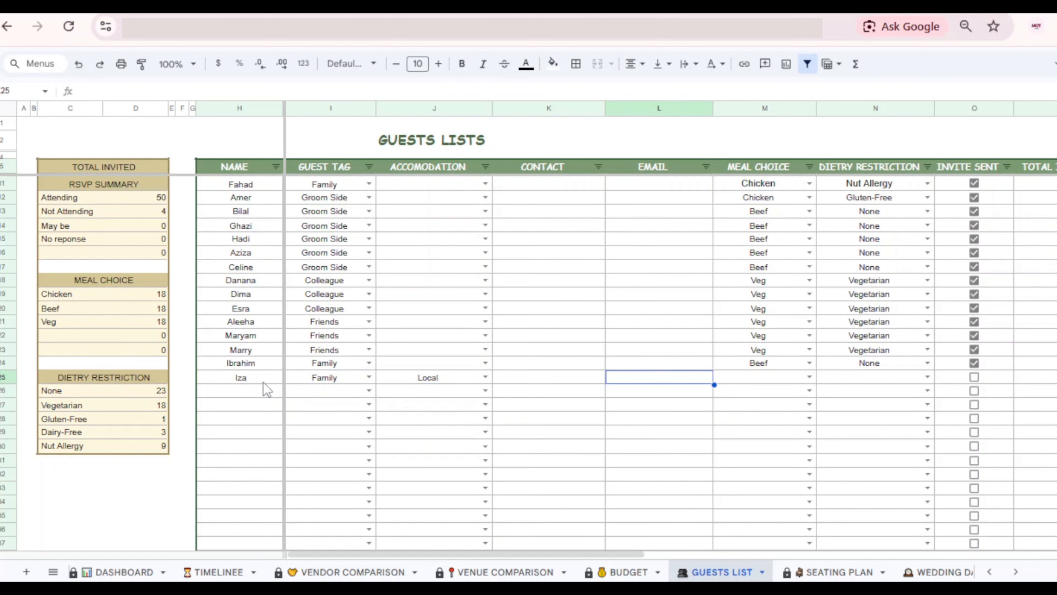
Set the new guest's meal choice to Chicken and dietary restriction to None
{"action": "scroll", "coordinate": [581, 316], "scroll_direction": "down", "scroll_amount": 1}
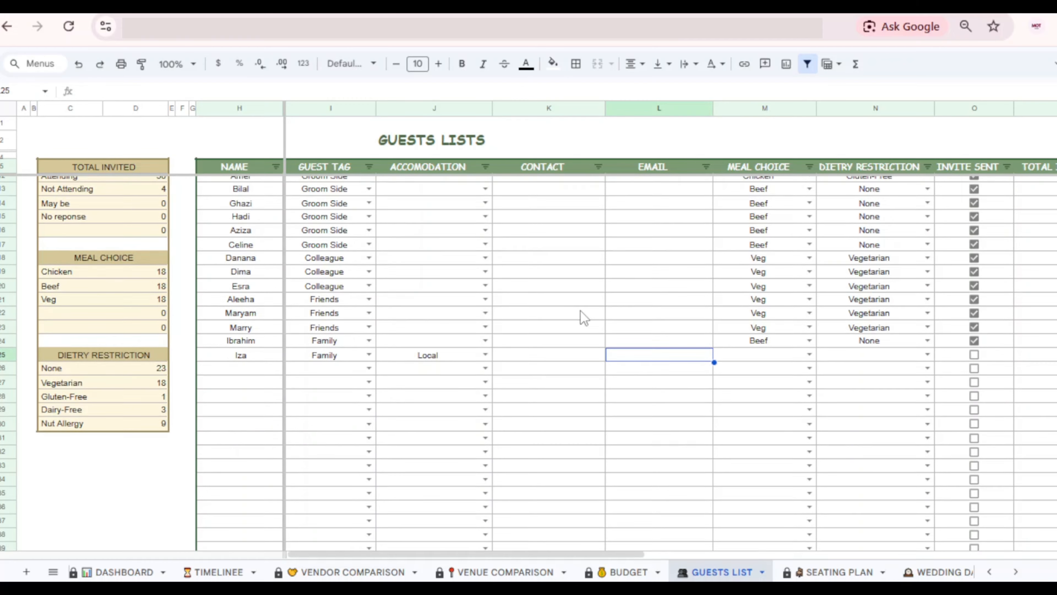
{"action": "scroll", "coordinate": [583, 317], "scroll_direction": "up", "scroll_amount": 2}
{"action": "scroll", "coordinate": [584, 318], "scroll_direction": "up", "scroll_amount": 1}
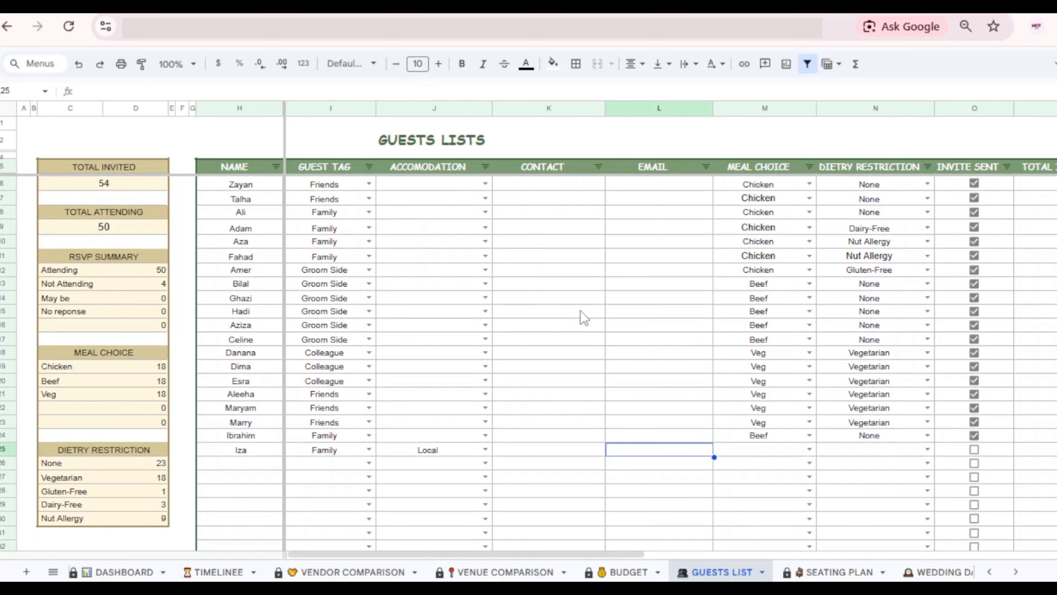
{"action": "left_click", "coordinate": [797, 450]}
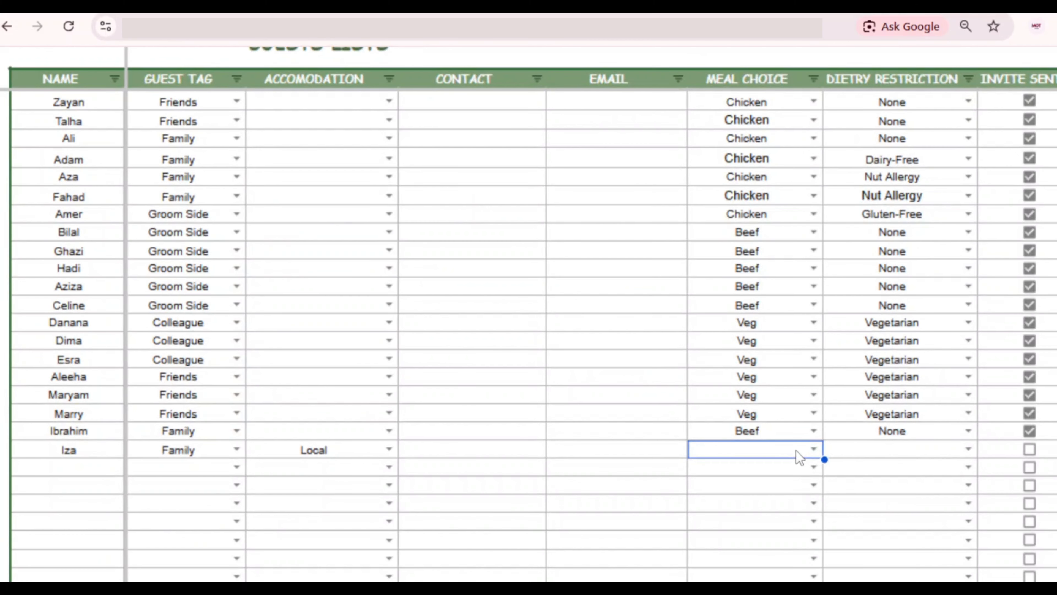
{"action": "left_click", "coordinate": [797, 453]}
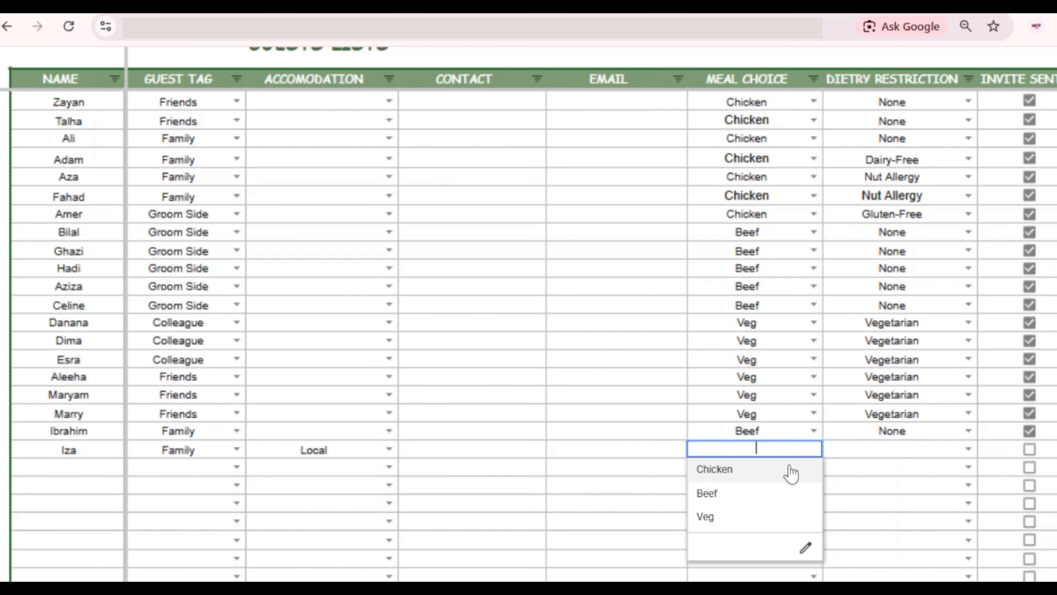
{"action": "left_click", "coordinate": [791, 471]}
{"action": "scroll", "coordinate": [790, 465], "scroll_direction": "down", "scroll_amount": 1}
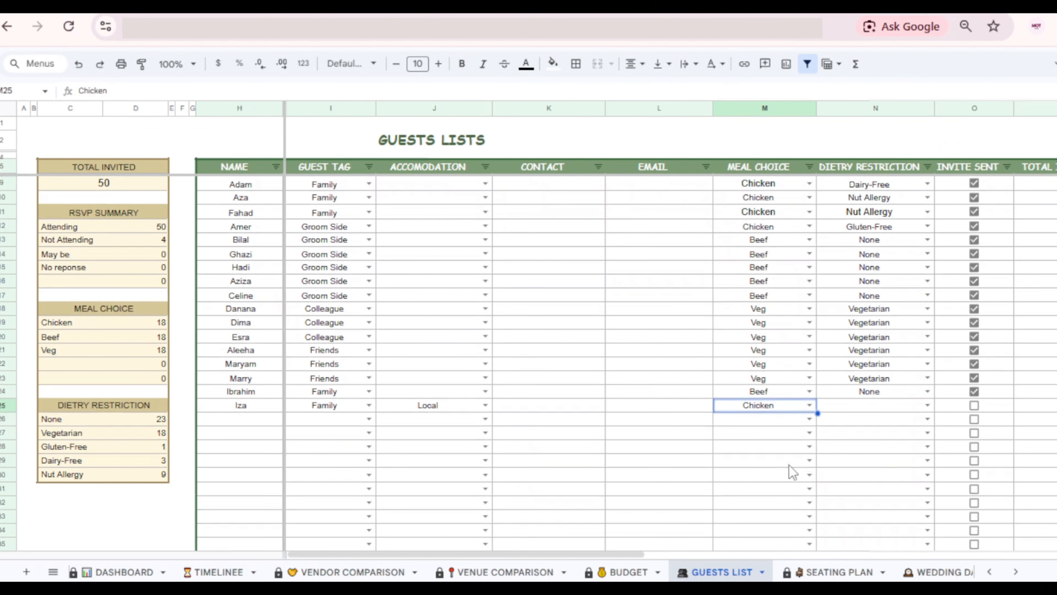
{"action": "left_click", "coordinate": [919, 397]}
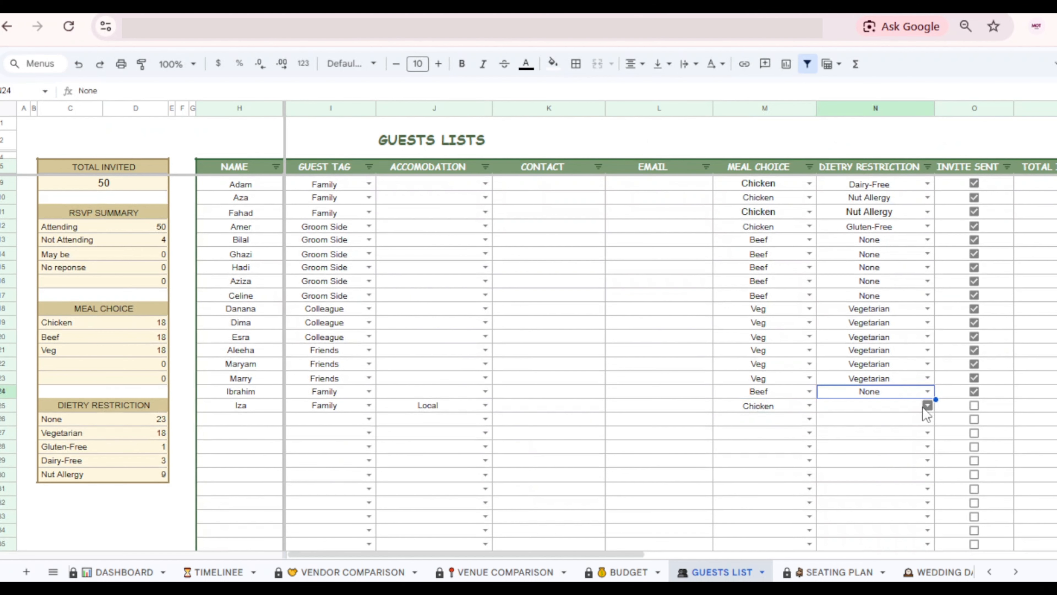
{"action": "left_click", "coordinate": [927, 405]}
{"action": "key", "text": "Return"}
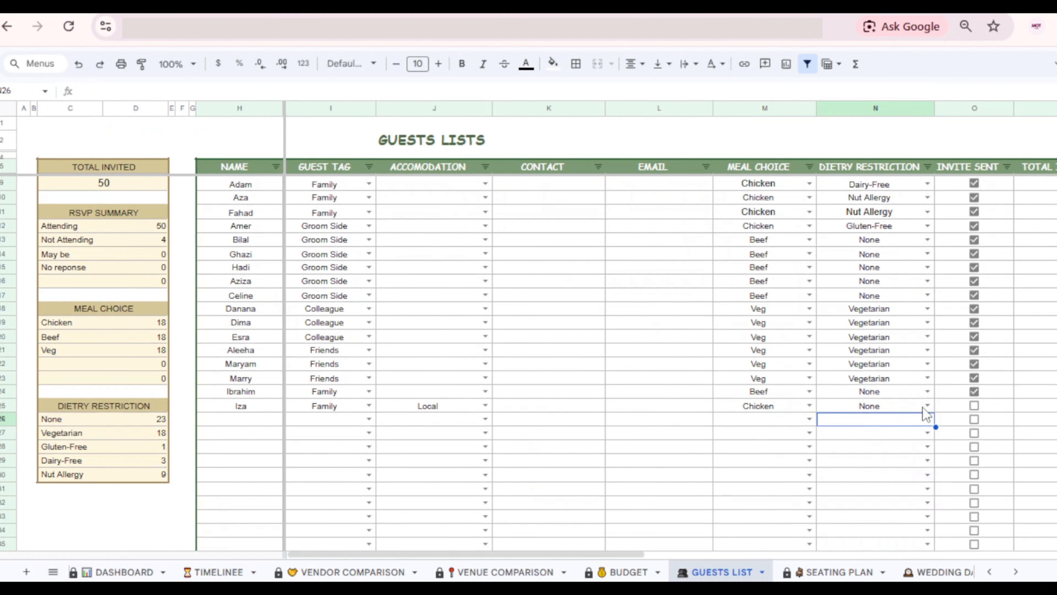
Complete the new guest's row with the invite marked as sent, 1 total invited and the RSVP set to Attending
{"action": "scroll", "coordinate": [923, 408], "scroll_direction": "right", "scroll_amount": 5}
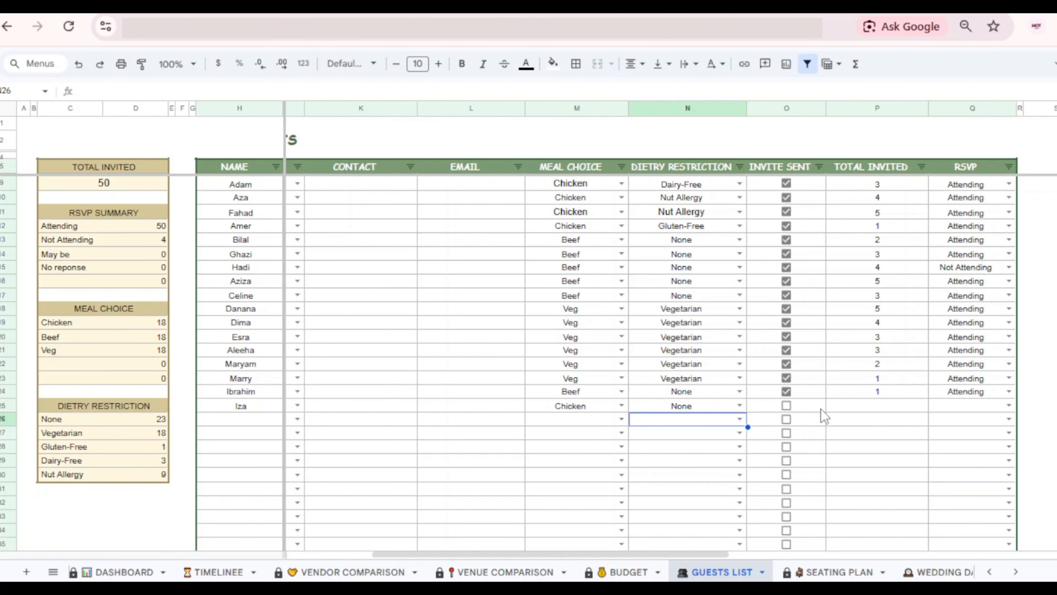
{"action": "left_click", "coordinate": [786, 405]}
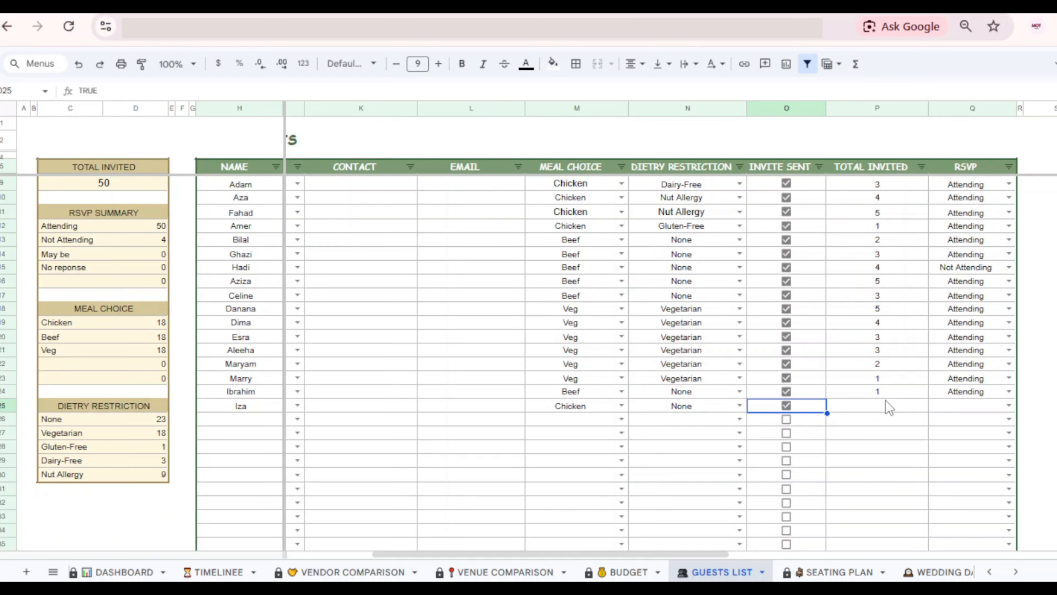
{"action": "left_click", "coordinate": [890, 407]}
{"action": "type", "text": "1"}
{"action": "key", "text": "Tab"}
{"action": "key", "text": "Return"}
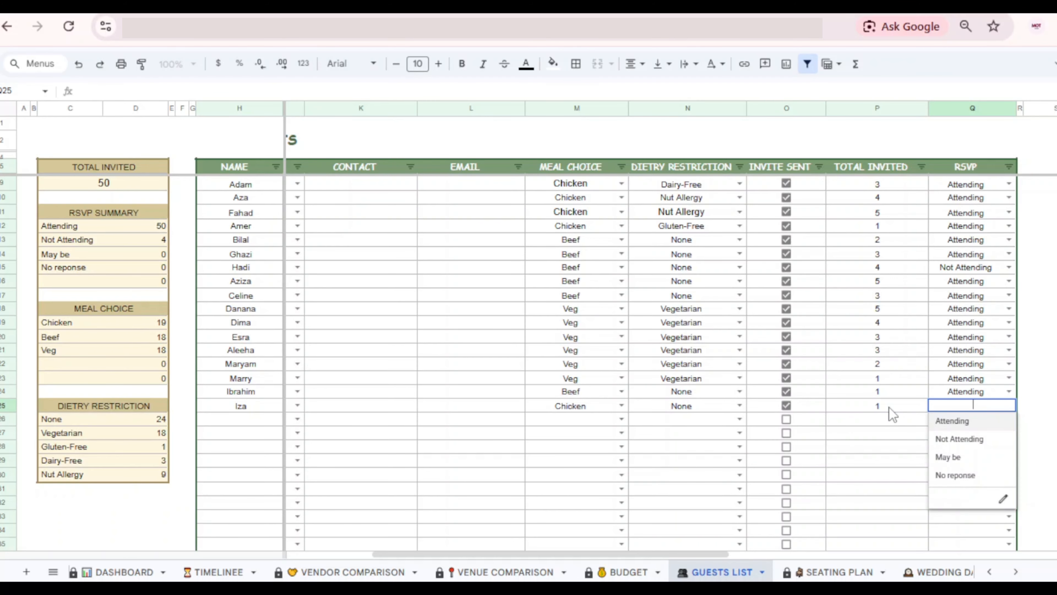
{"action": "key", "text": "Return"}
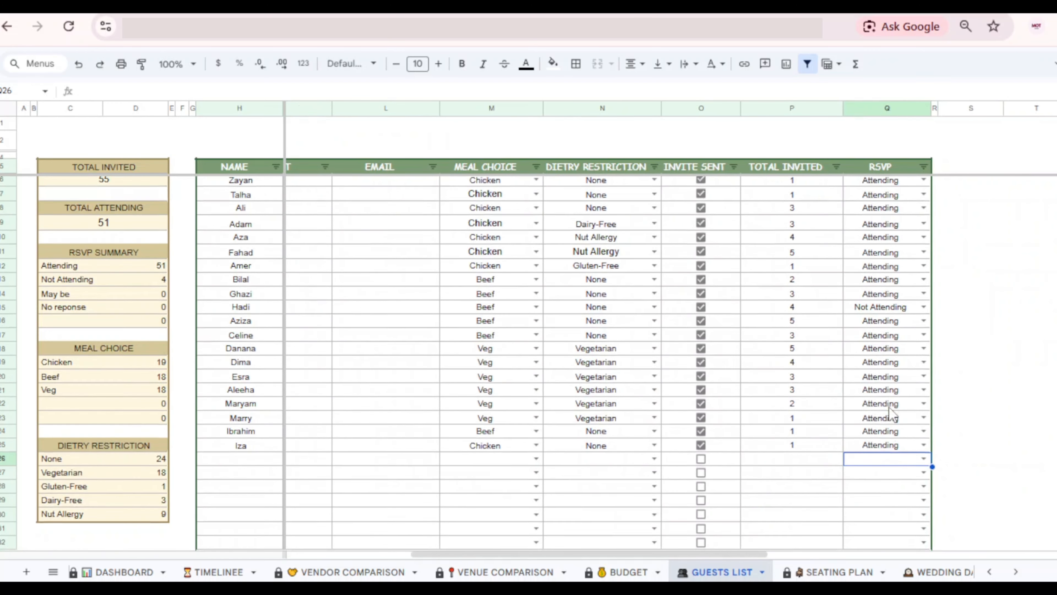
Review the completed guest row, the available RSVP options and the summary totals on the GUESTS LIST sheet
{"action": "scroll", "coordinate": [889, 412], "scroll_direction": "down", "scroll_amount": 2}
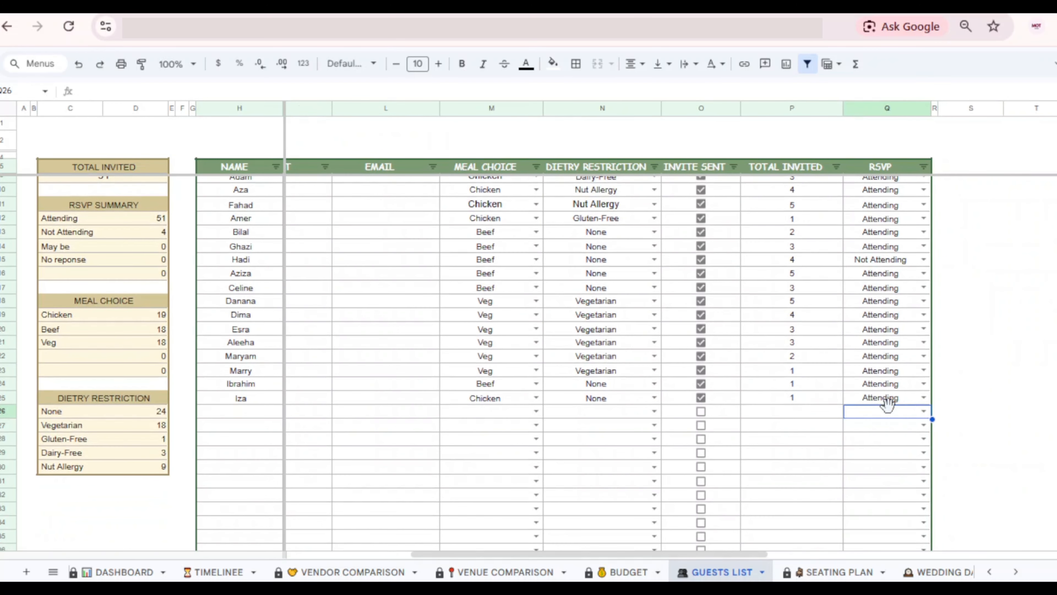
{"action": "scroll", "coordinate": [979, 260], "scroll_direction": "up", "scroll_amount": 2}
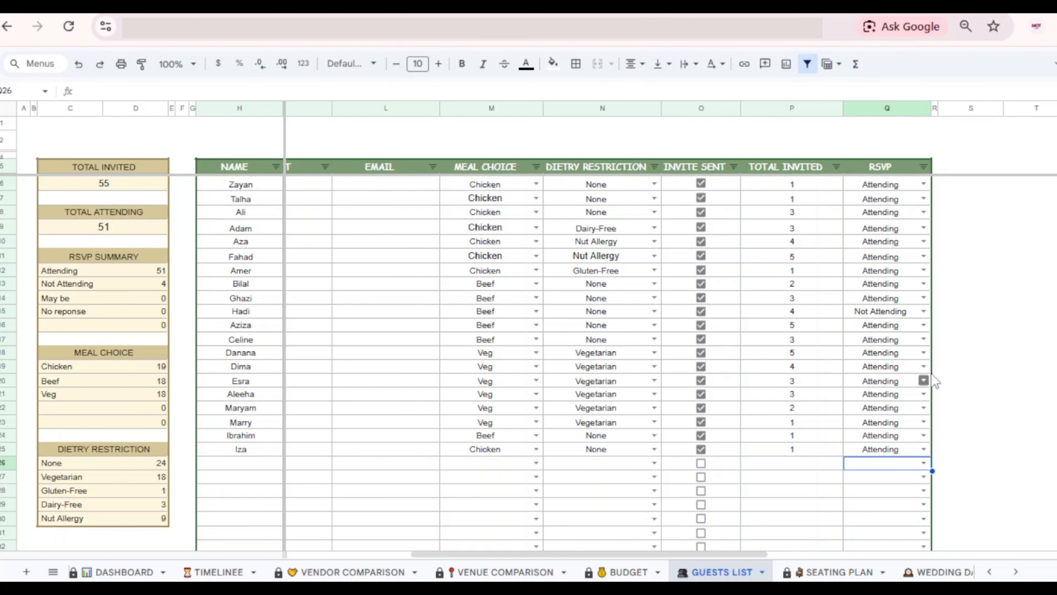
{"action": "left_click", "coordinate": [925, 435]}
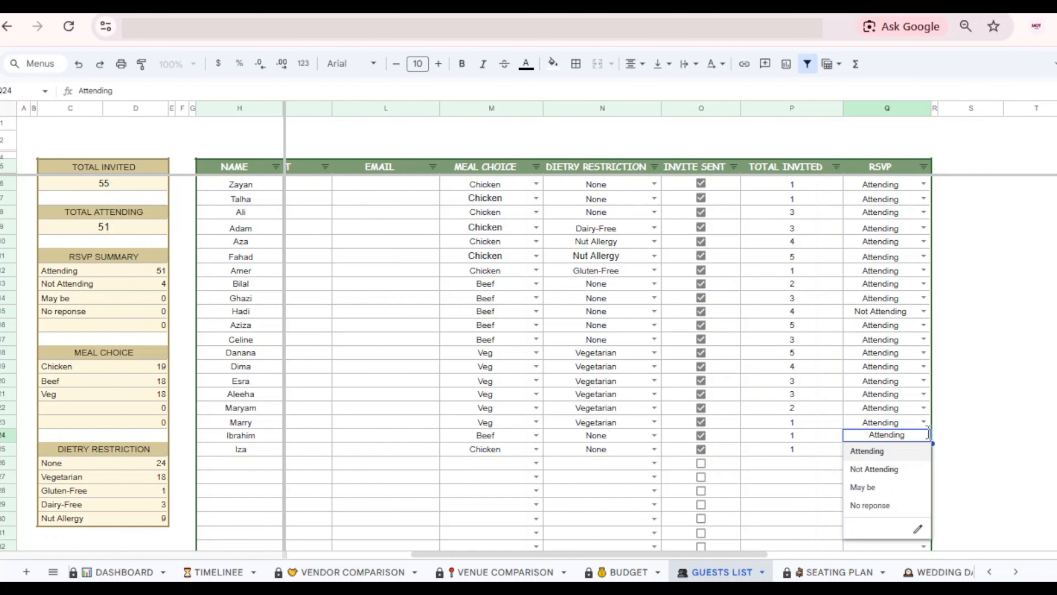
{"action": "left_click", "coordinate": [831, 454]}
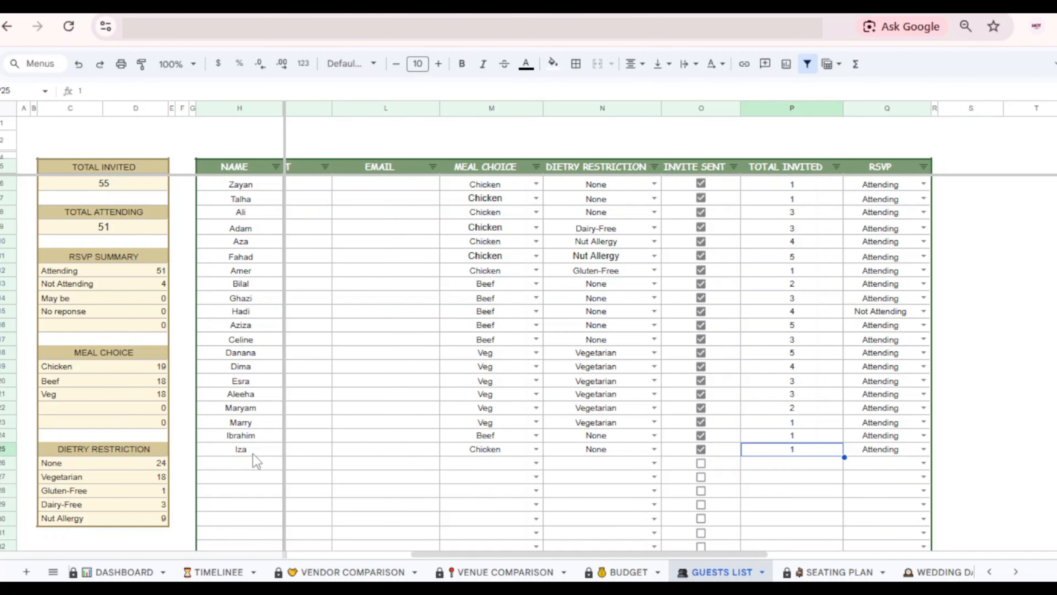
{"action": "left_click", "coordinate": [823, 576]}
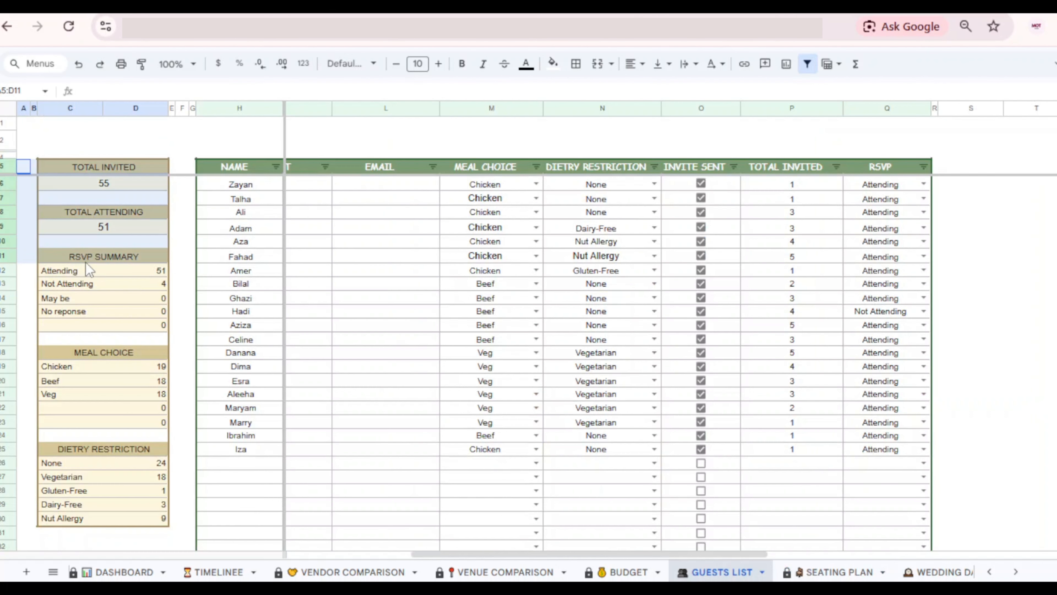
Review the guest list's summary tables for totals invited and attending, RSVP, meal choice and dietary restriction
{"action": "left_click_drag", "start_coordinate": [24, 167], "coordinate": [133, 215]}
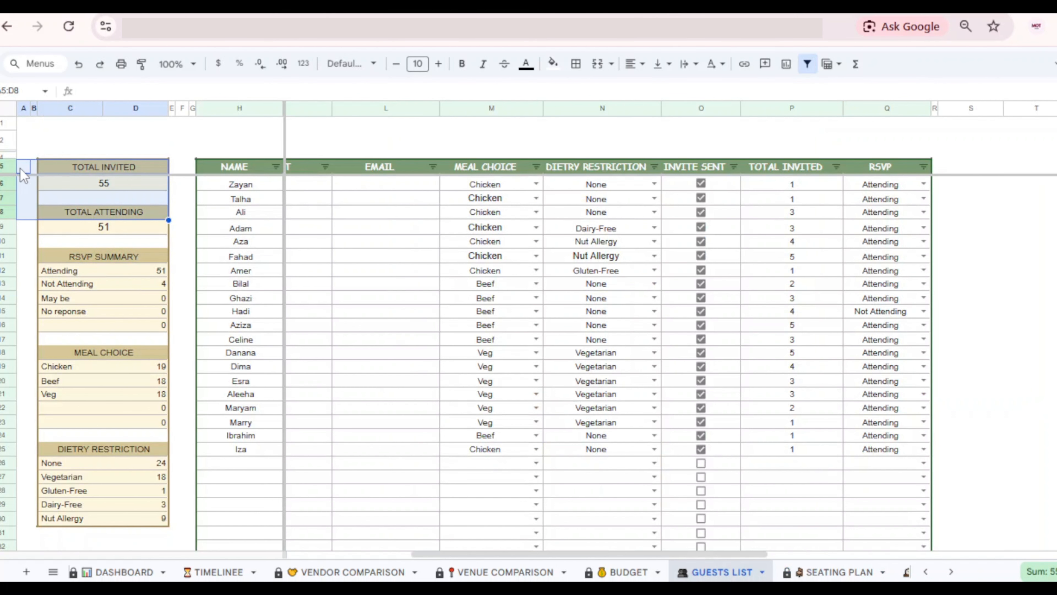
{"action": "left_click_drag", "start_coordinate": [23, 174], "coordinate": [157, 522]}
{"action": "left_click", "coordinate": [182, 533]}
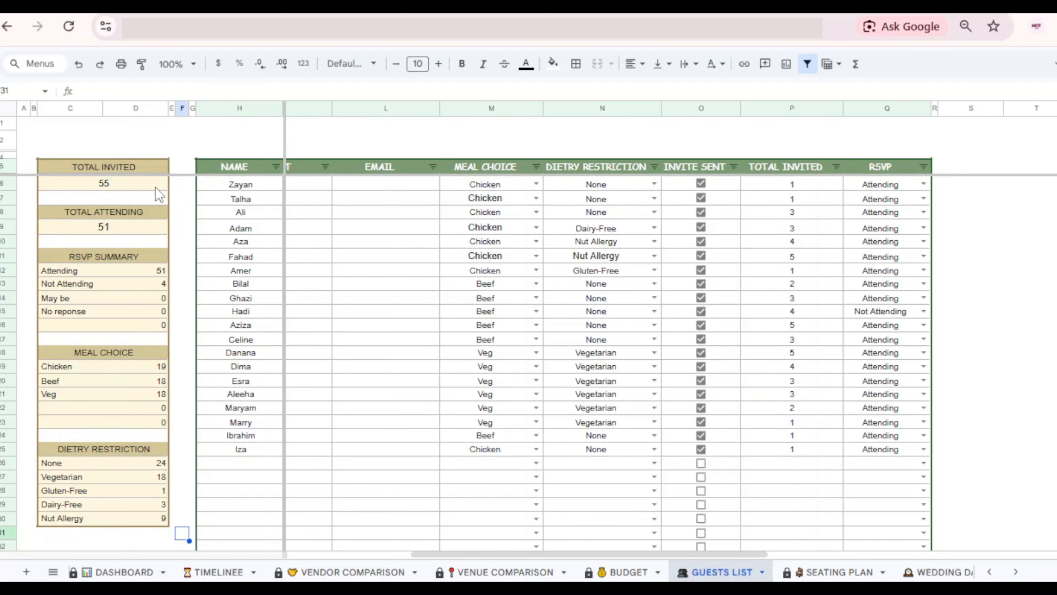
{"action": "scroll", "coordinate": [316, 308], "scroll_direction": "left", "scroll_amount": 6}
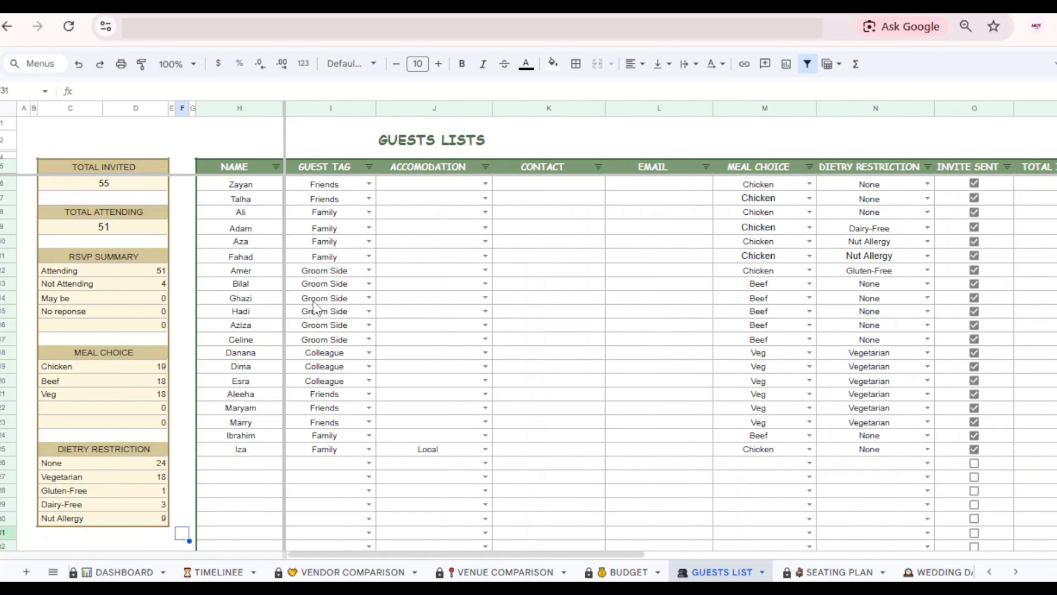
Compare the Total Invited and RSVP entries of individual guest rows, such as rows 6 and 11, with the summary totals
{"action": "scroll", "coordinate": [670, 326], "scroll_direction": "right", "scroll_amount": 5}
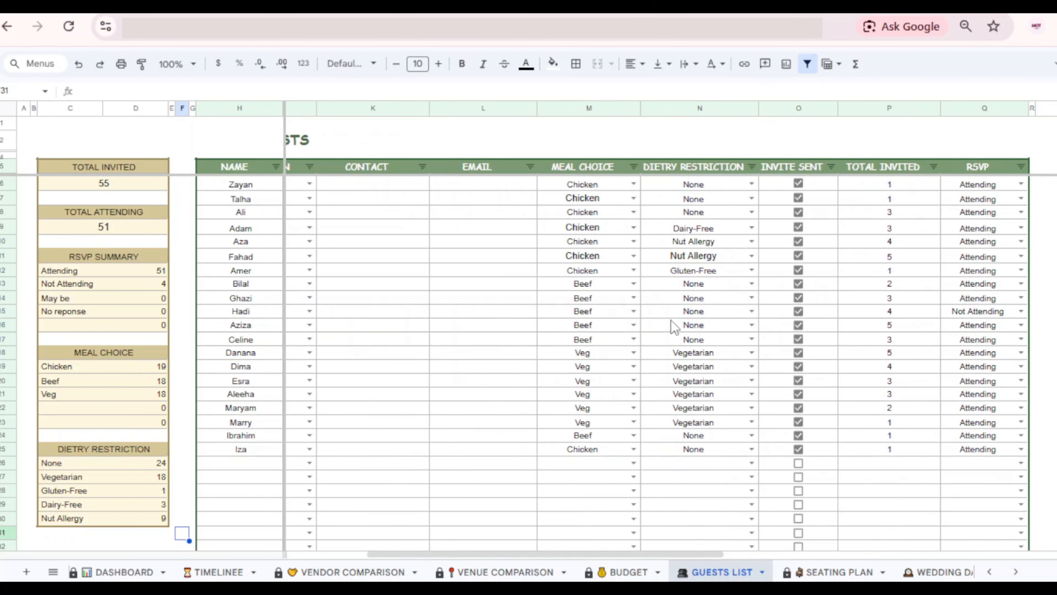
{"action": "scroll", "coordinate": [672, 320], "scroll_direction": "right", "scroll_amount": 2}
{"action": "left_click", "coordinate": [870, 189]}
{"action": "scroll", "coordinate": [320, 205], "scroll_direction": "left", "scroll_amount": 6}
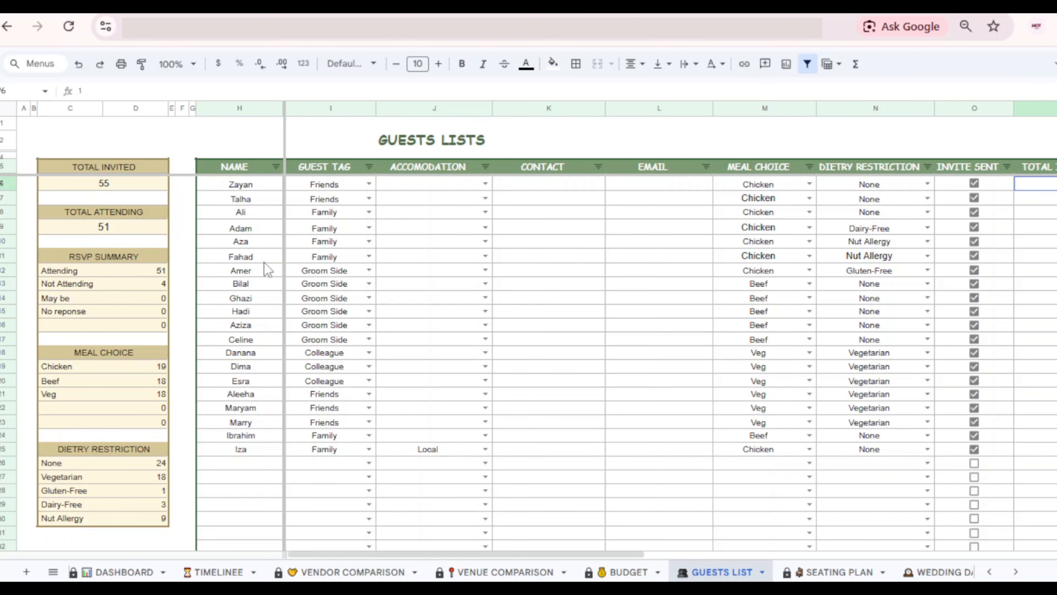
{"action": "left_click", "coordinate": [217, 260]}
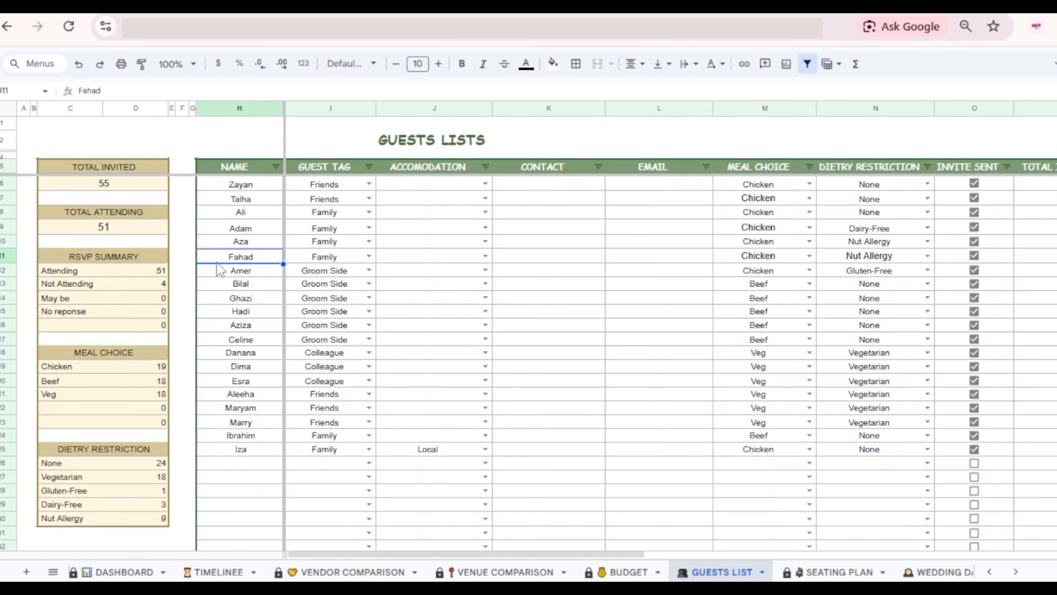
{"action": "scroll", "coordinate": [562, 296], "scroll_direction": "right", "scroll_amount": 5}
{"action": "left_click", "coordinate": [856, 263]}
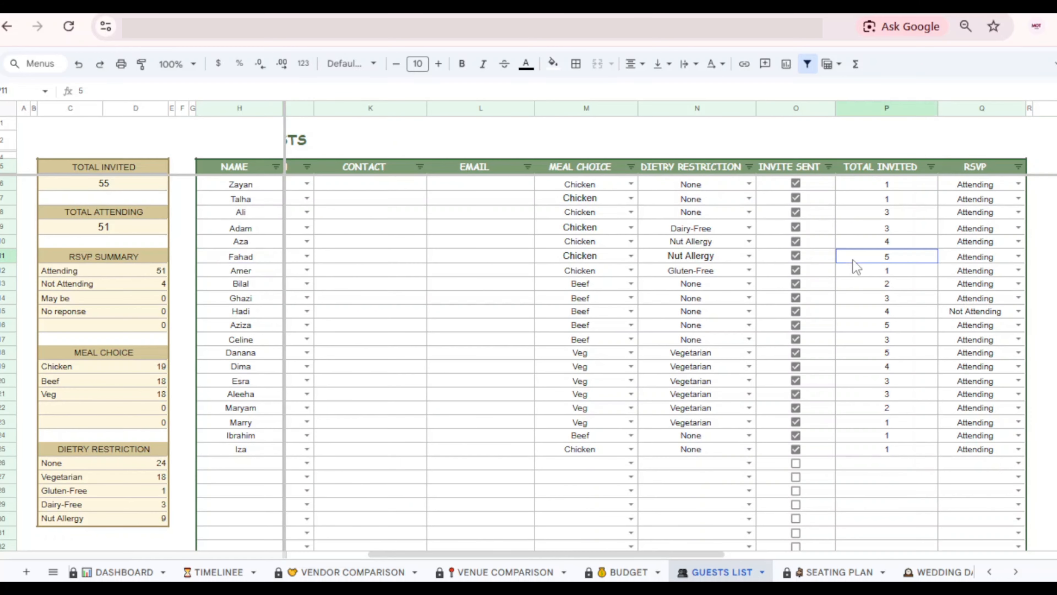
{"action": "scroll", "coordinate": [341, 261], "scroll_direction": "left", "scroll_amount": 4}
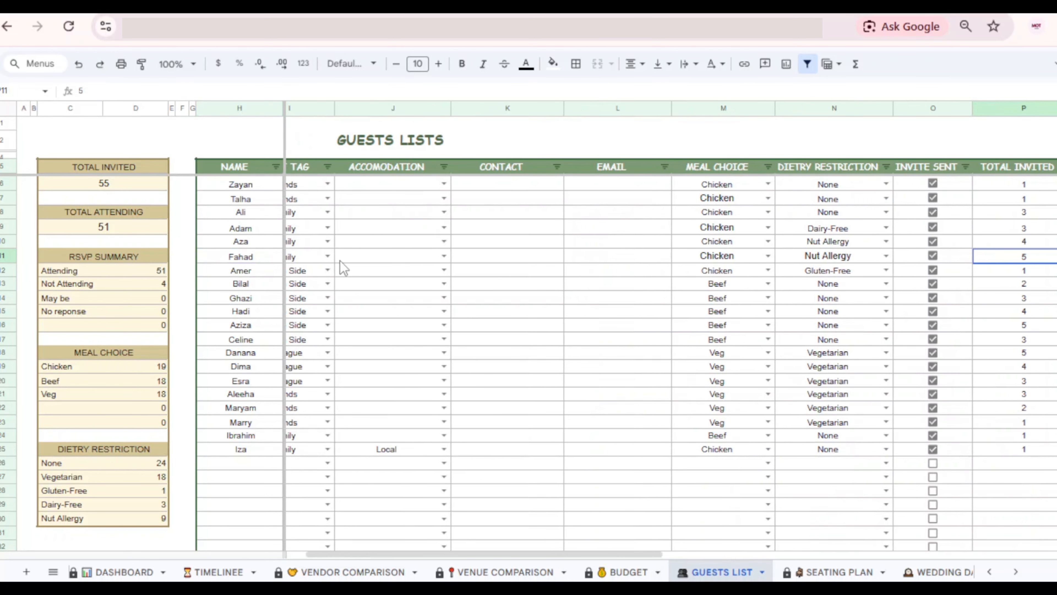
{"action": "scroll", "coordinate": [340, 261], "scroll_direction": "left", "scroll_amount": 1}
{"action": "left_click", "coordinate": [171, 212]}
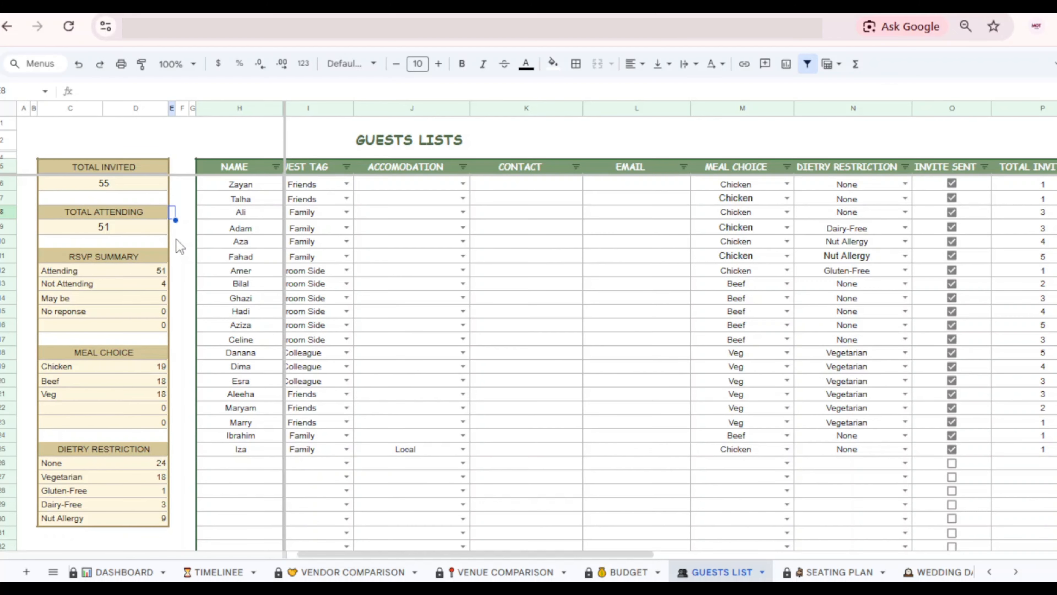
{"action": "scroll", "coordinate": [180, 245], "scroll_direction": "right", "scroll_amount": 2}
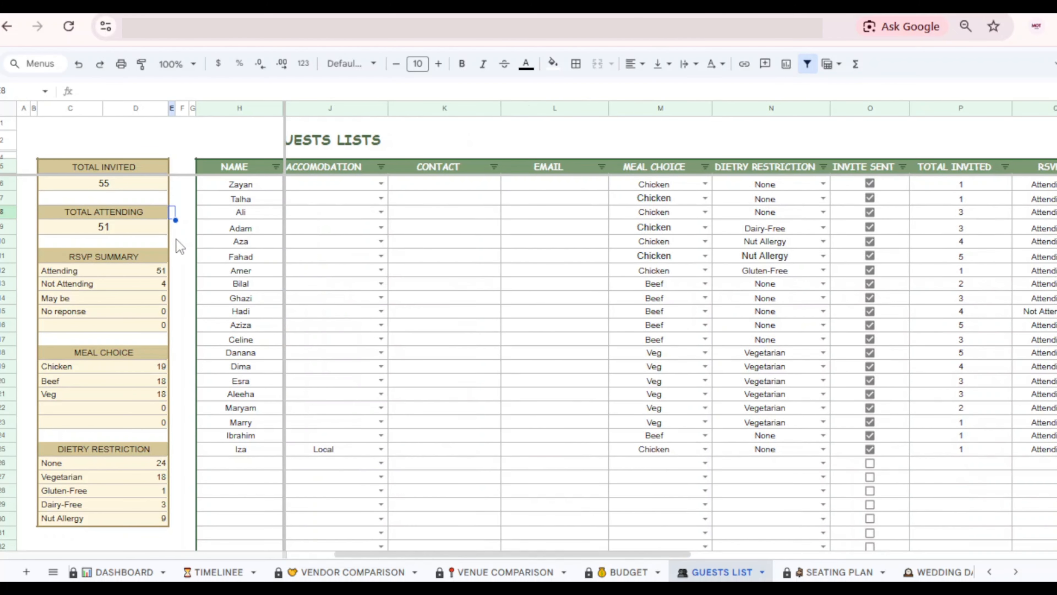
Recheck the whole summary block beside the guest list, from Total Invited through the dietary restriction counts
{"action": "scroll", "coordinate": [180, 245], "scroll_direction": "down", "scroll_amount": 1}
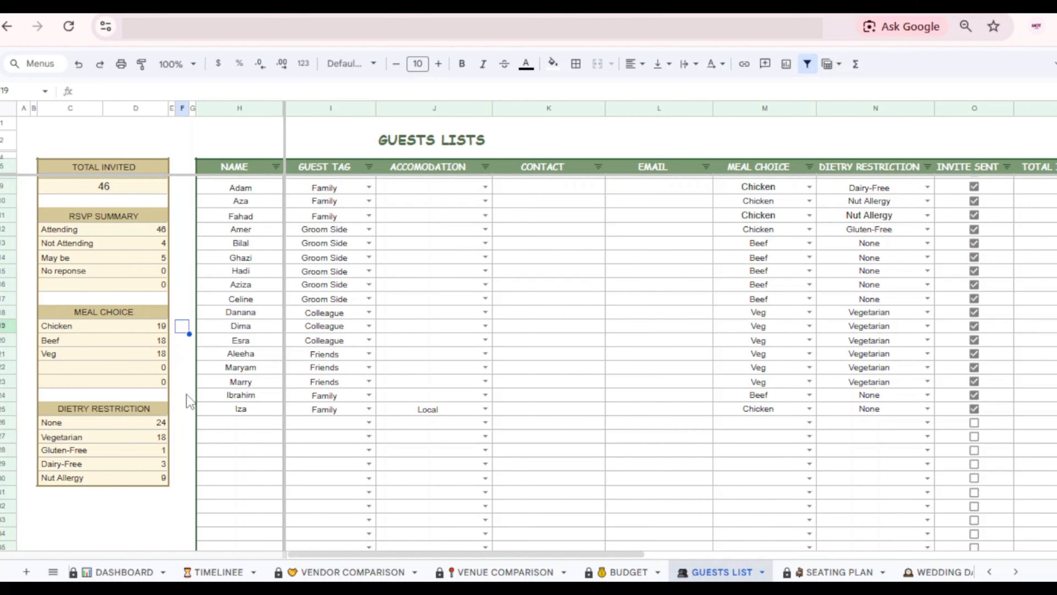
{"action": "scroll", "coordinate": [189, 402], "scroll_direction": "down", "scroll_amount": 2}
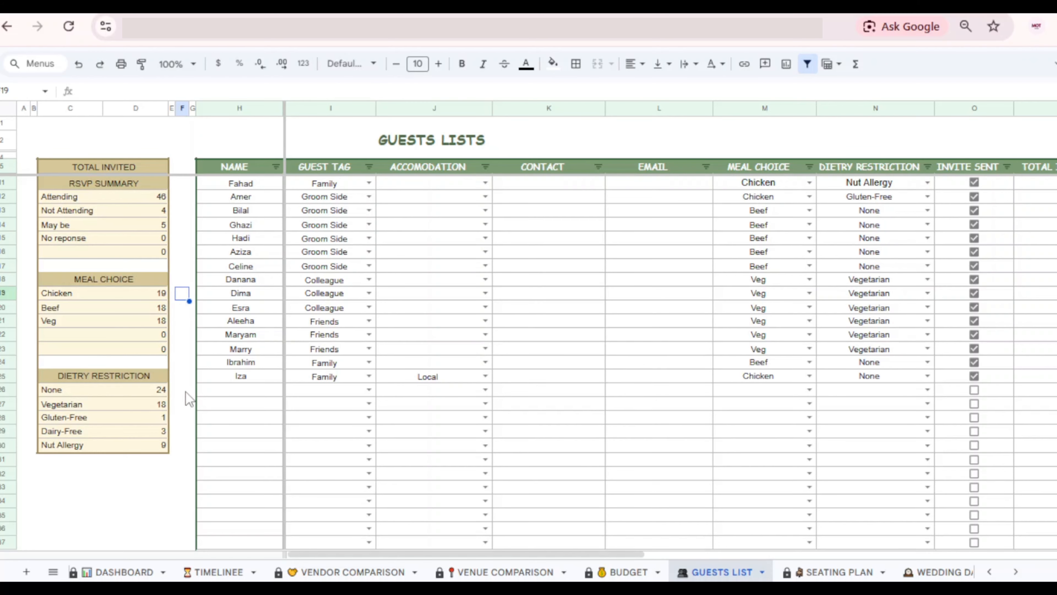
{"action": "scroll", "coordinate": [186, 392], "scroll_direction": "up", "scroll_amount": 3}
{"action": "left_click_drag", "start_coordinate": [27, 155], "coordinate": [166, 479]}
{"action": "scroll", "coordinate": [541, 462], "scroll_direction": "up", "scroll_amount": 2}
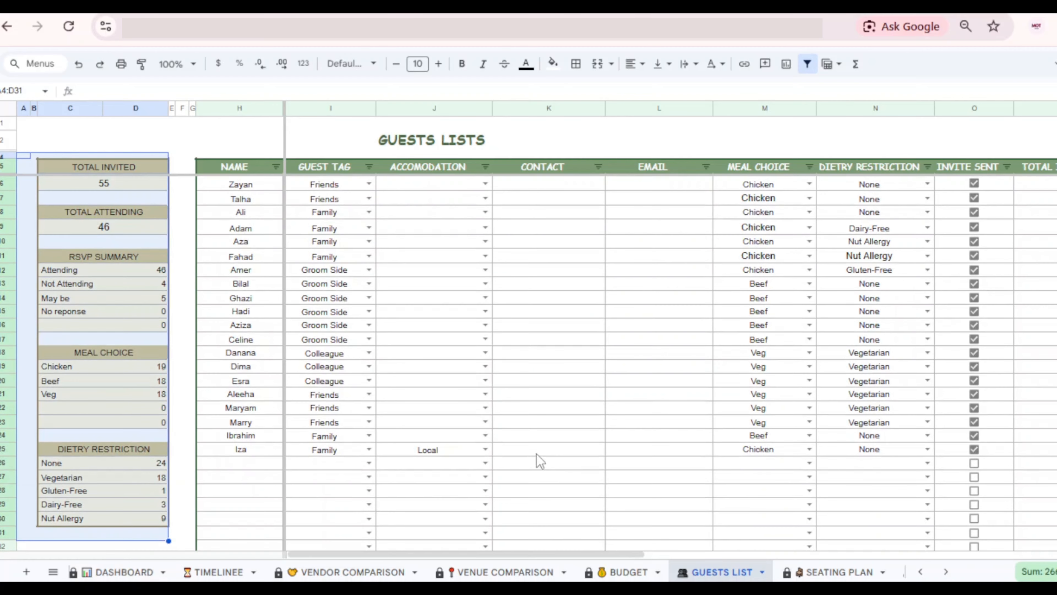
Open the SEATING PLAN sheet and examine its unassigned guests list and the row of seating tables
{"action": "left_click", "coordinate": [804, 573]}
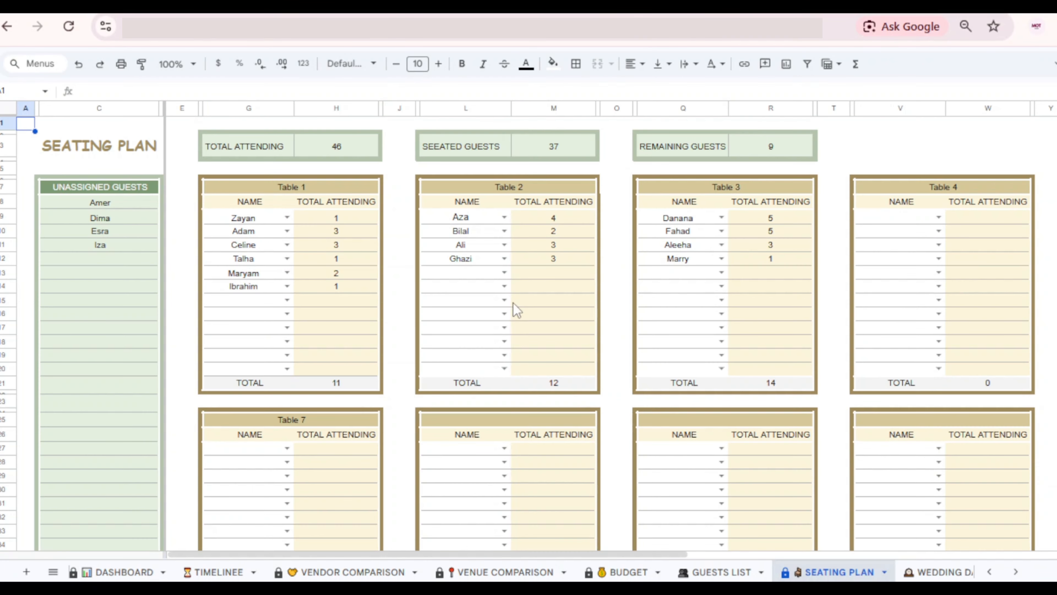
{"action": "left_click", "coordinate": [26, 187]}
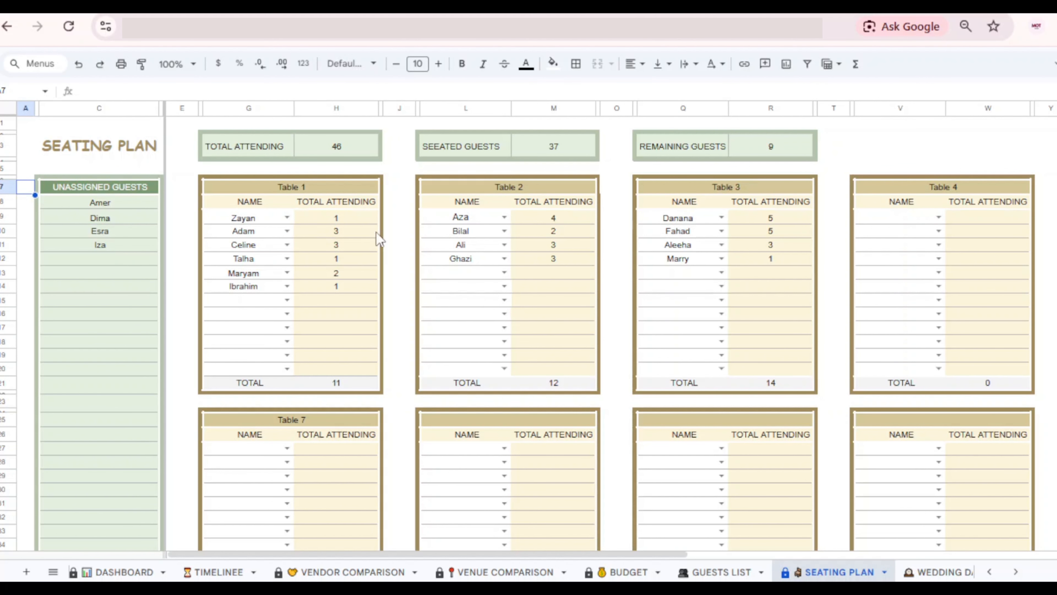
{"action": "scroll", "coordinate": [611, 305], "scroll_direction": "right", "scroll_amount": 10}
{"action": "scroll", "coordinate": [610, 305], "scroll_direction": "left", "scroll_amount": 10}
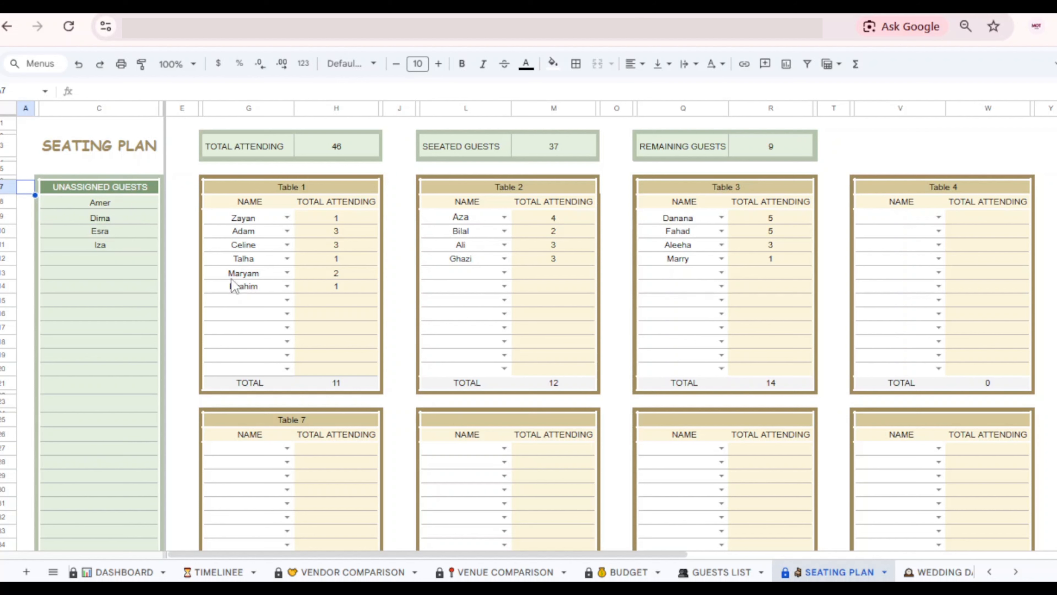
Assign the second unassigned guest to the first empty row of Table 2
{"action": "left_click", "coordinate": [499, 276]}
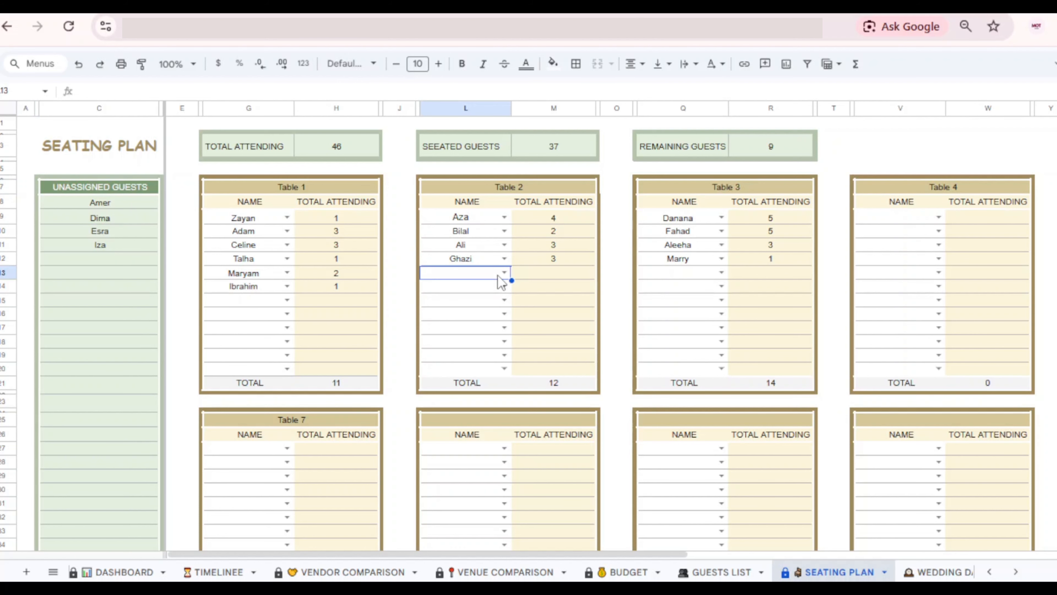
{"action": "left_click", "coordinate": [500, 273]}
{"action": "type", "text": "Di"}
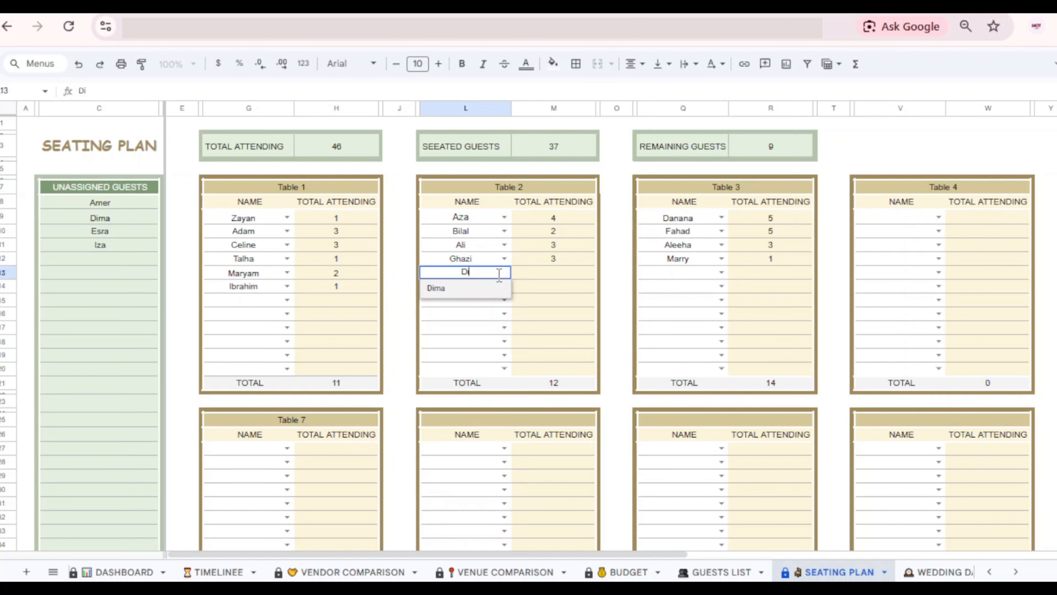
{"action": "key", "text": "Return"}
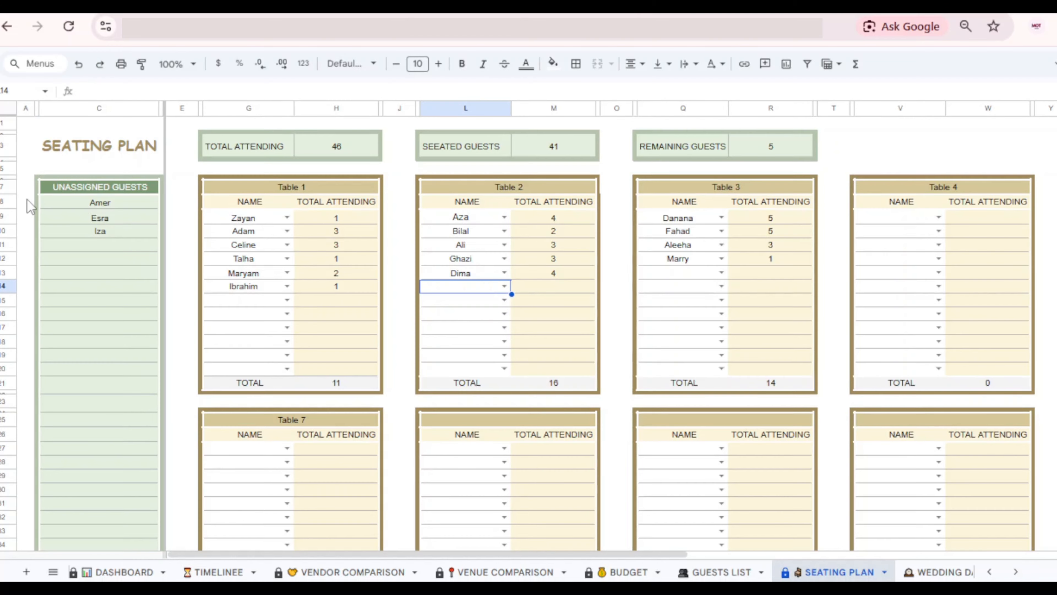
Examine the updated unassigned guests list and the unused seating tables across the whole SEATING PLAN sheet
{"action": "left_click_drag", "start_coordinate": [27, 201], "coordinate": [44, 257]}
{"action": "left_click", "coordinate": [176, 237]}
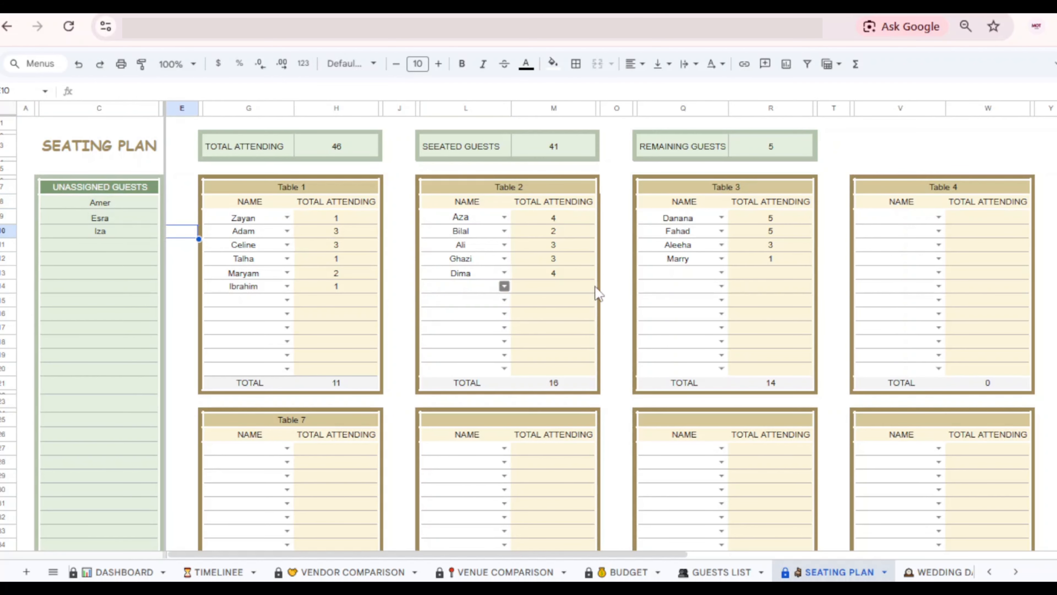
{"action": "scroll", "coordinate": [680, 336], "scroll_direction": "right", "scroll_amount": 5}
{"action": "scroll", "coordinate": [683, 335], "scroll_direction": "down", "scroll_amount": 10}
{"action": "scroll", "coordinate": [682, 335], "scroll_direction": "right", "scroll_amount": 2}
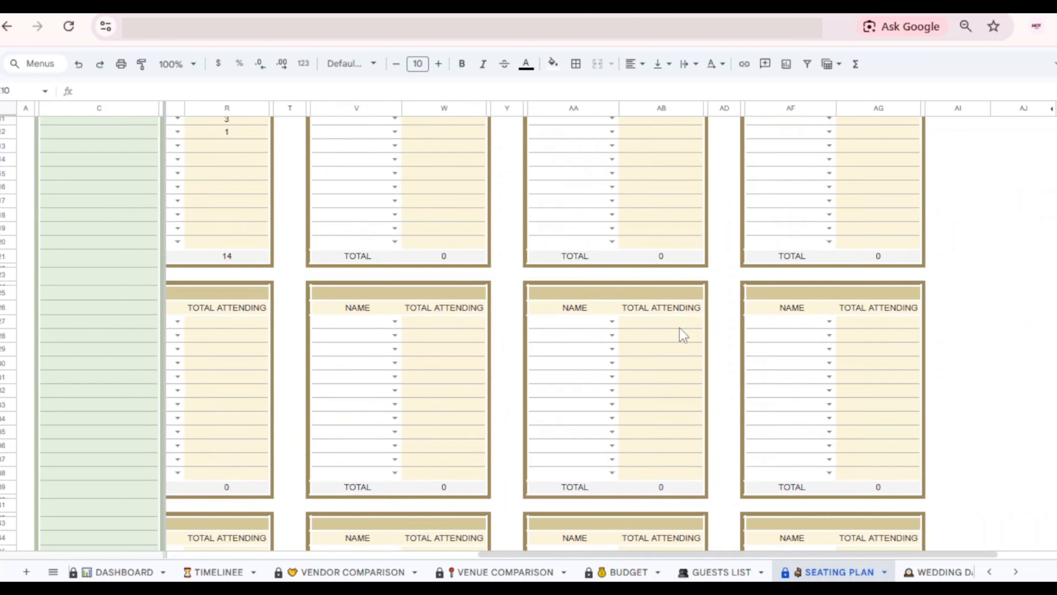
{"action": "scroll", "coordinate": [683, 335], "scroll_direction": "left", "scroll_amount": 7}
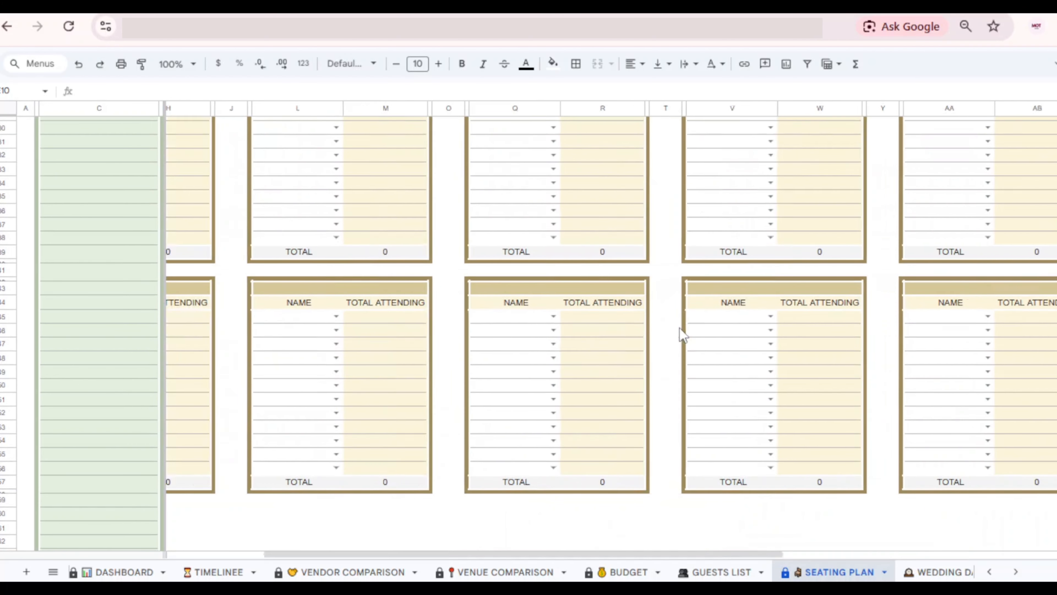
{"action": "scroll", "coordinate": [683, 336], "scroll_direction": "up", "scroll_amount": 10}
{"action": "scroll", "coordinate": [683, 335], "scroll_direction": "right", "scroll_amount": 3}
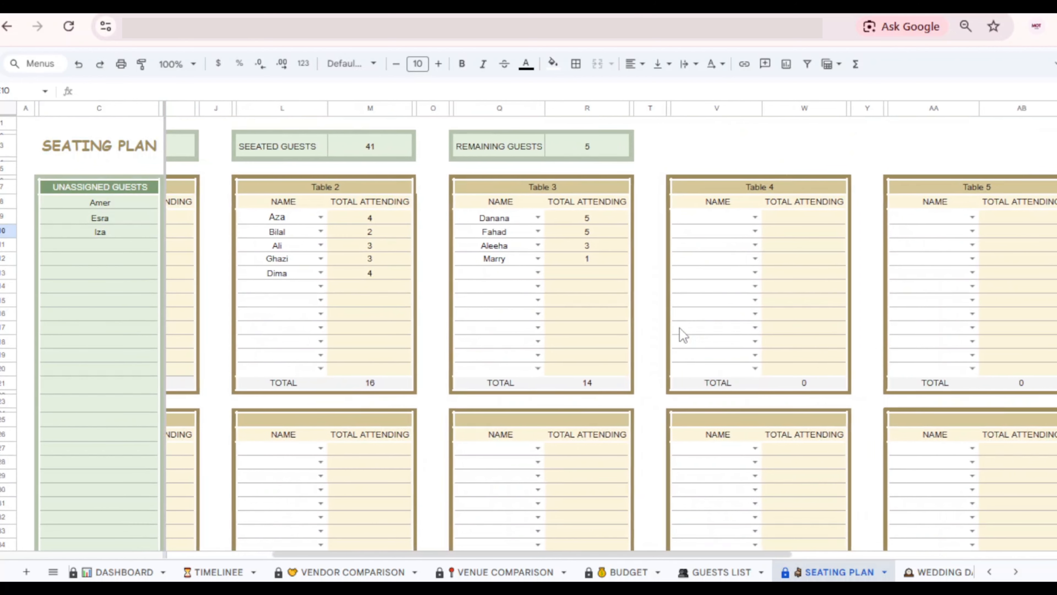
{"action": "scroll", "coordinate": [683, 336], "scroll_direction": "left", "scroll_amount": 3}
{"action": "left_click", "coordinate": [617, 359]}
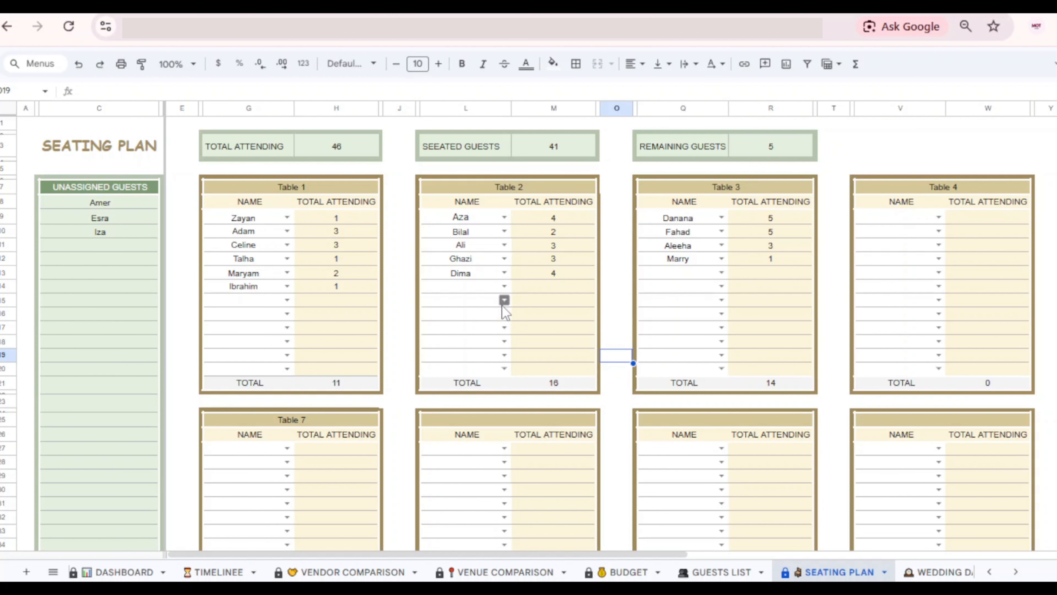
Test duplicate seating by adding Table 1's first guest to Table 2 and Table 2's second guest to Table 3
{"action": "left_click", "coordinate": [504, 286]}
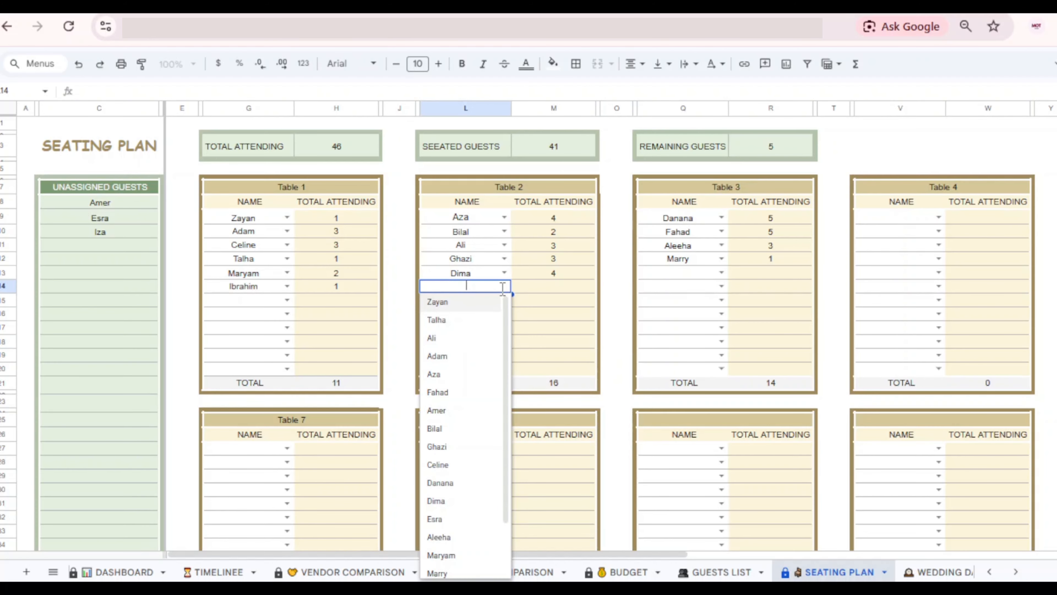
{"action": "key", "text": "Return"}
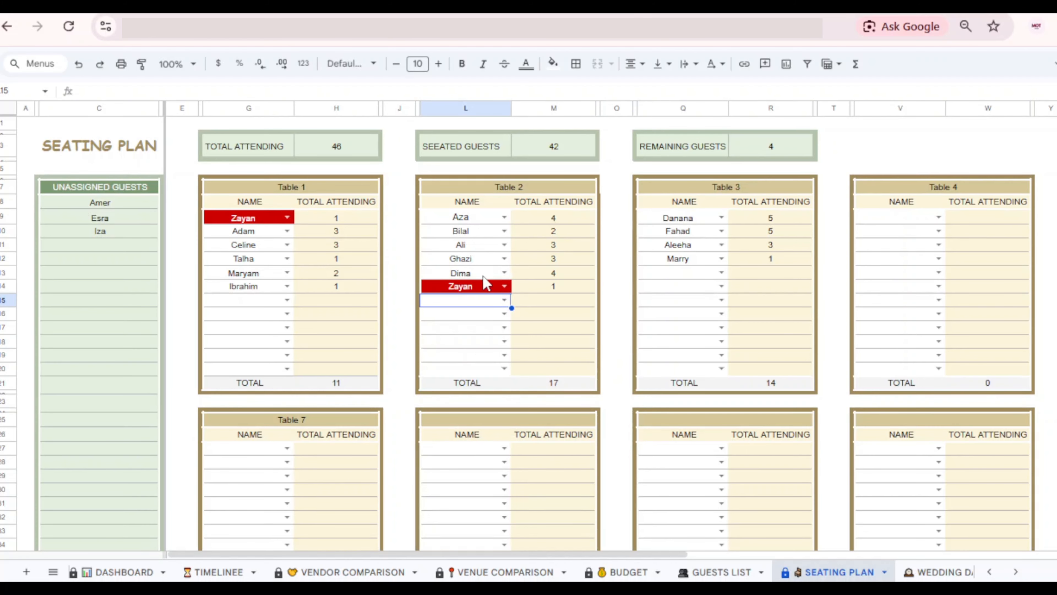
{"action": "scroll", "coordinate": [796, 292], "scroll_direction": "right", "scroll_amount": 3}
{"action": "scroll", "coordinate": [796, 293], "scroll_direction": "left", "scroll_amount": 3}
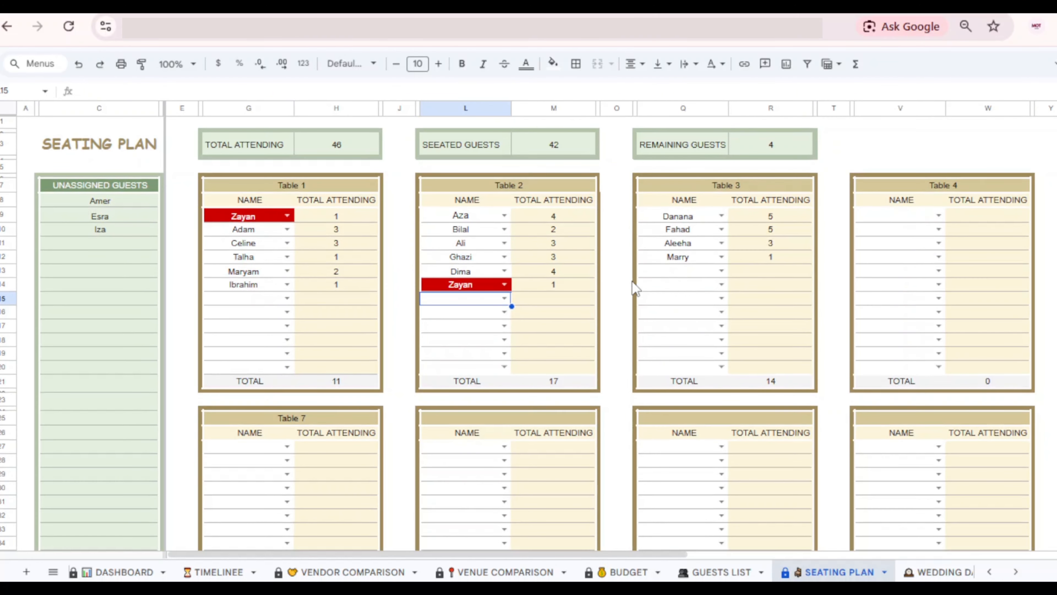
{"action": "left_click", "coordinate": [717, 272]}
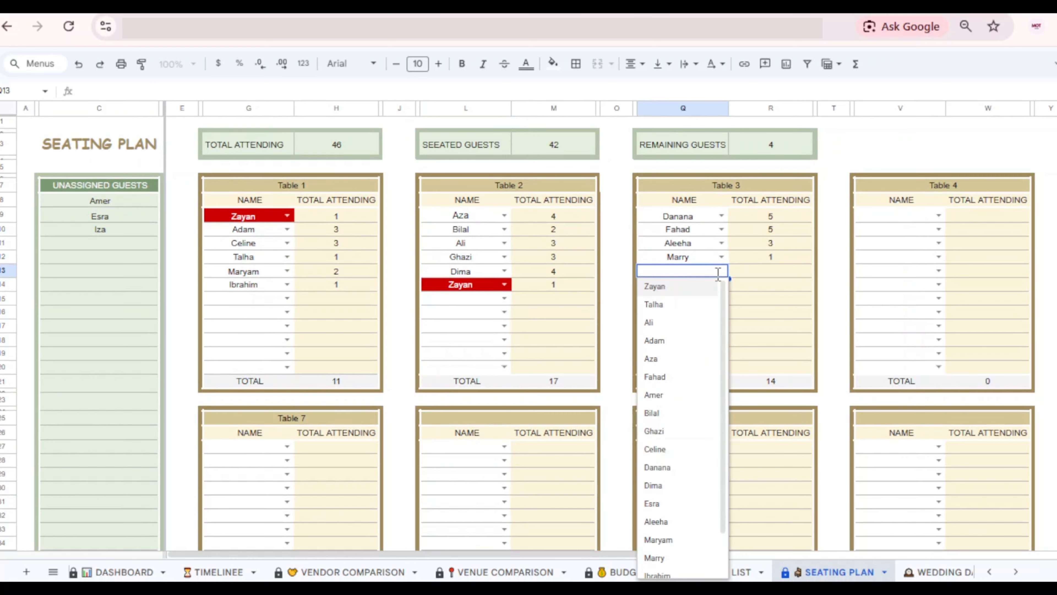
{"action": "type", "text": "Bi"}
{"action": "key", "text": "Return"}
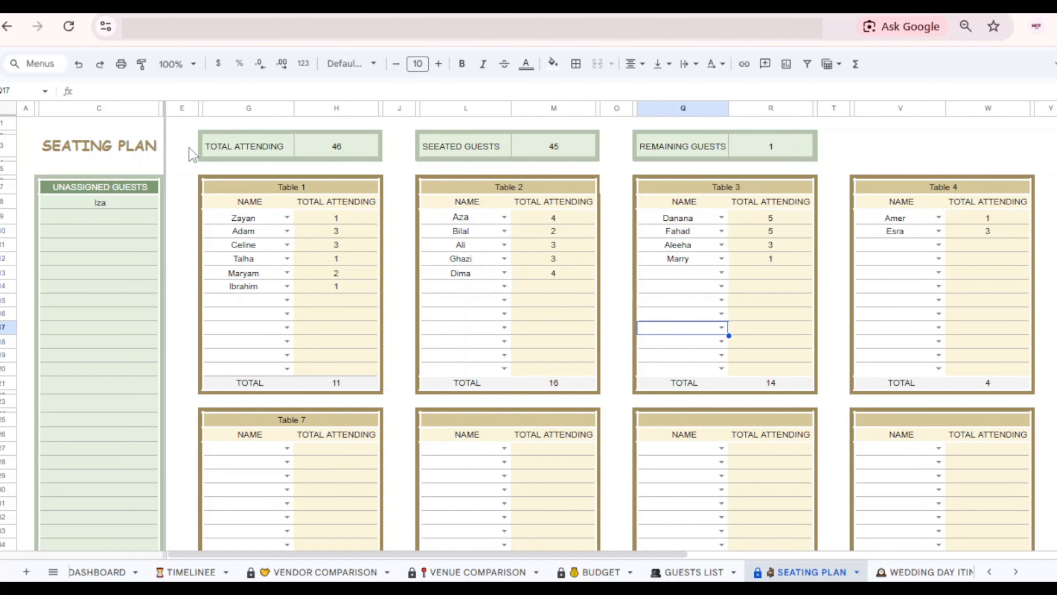
Review the total attending, seated and remaining guest counts above the seating tables
{"action": "left_click_drag", "start_coordinate": [182, 146], "coordinate": [879, 140]}
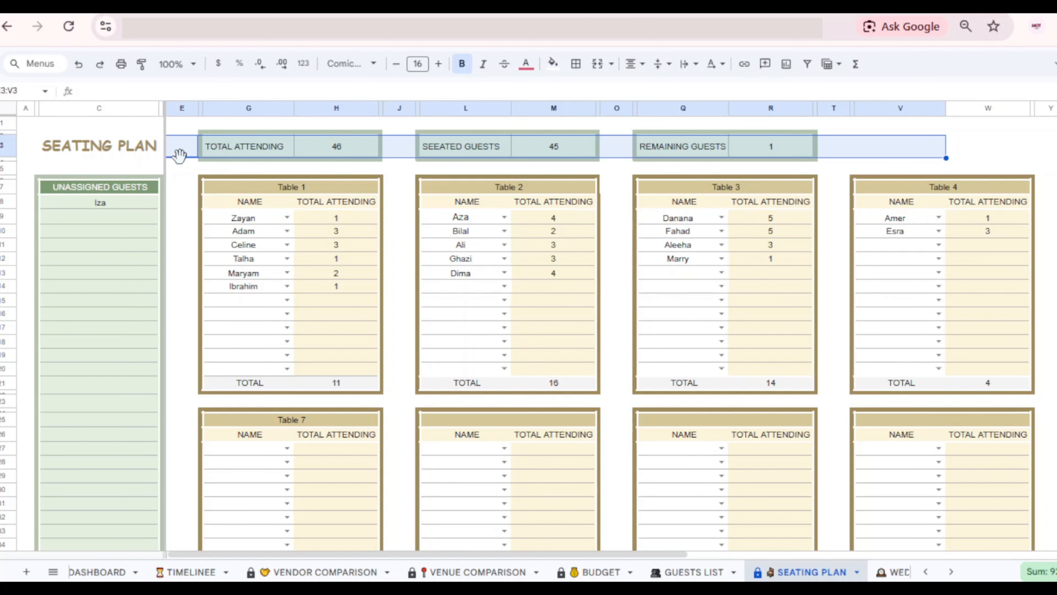
{"action": "left_click", "coordinate": [186, 191]}
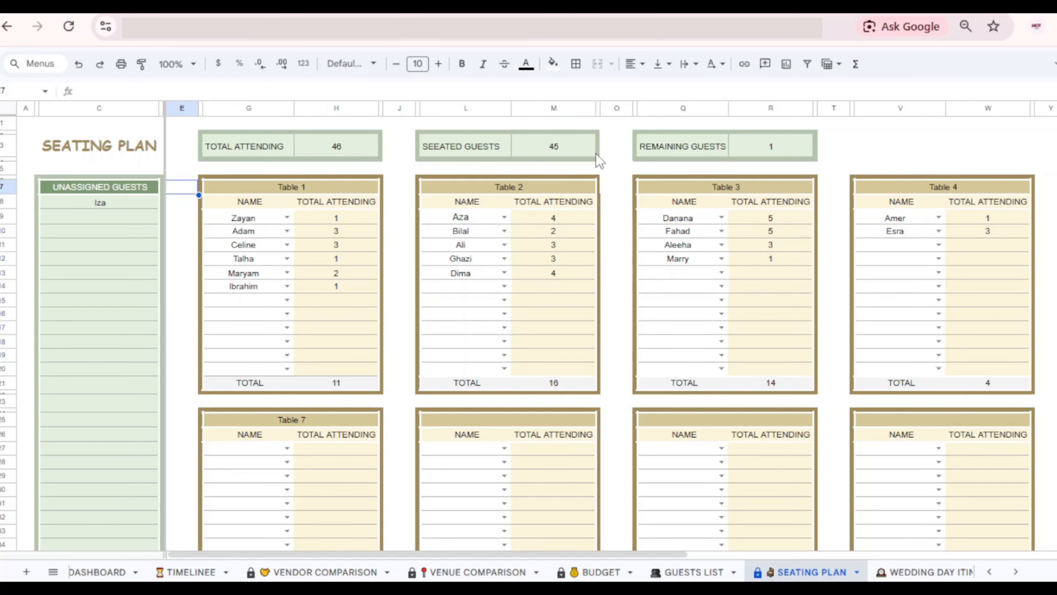
{"action": "scroll", "coordinate": [849, 158], "scroll_direction": "right", "scroll_amount": 1}
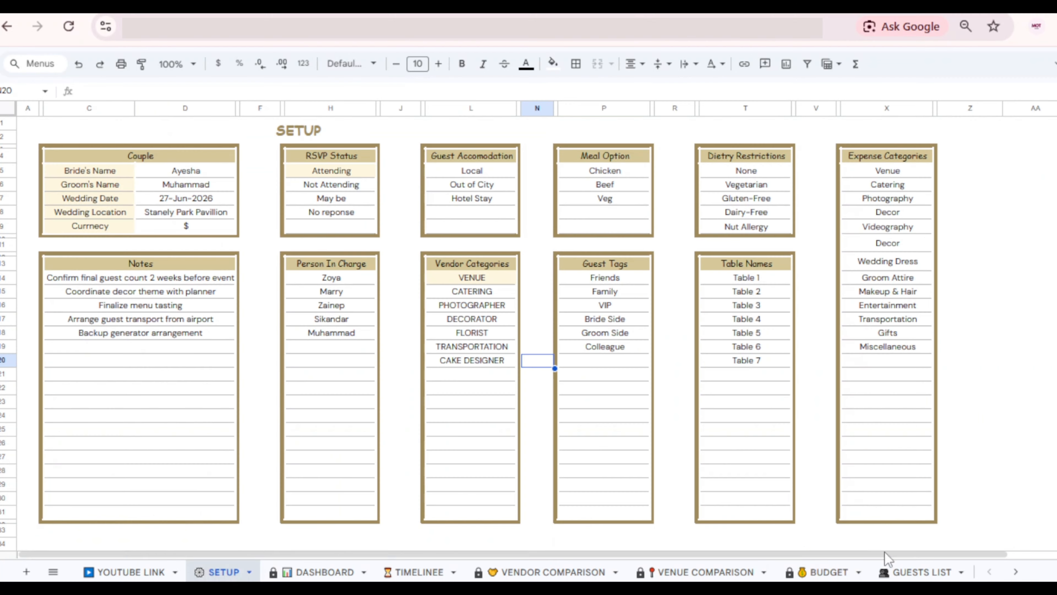
Open the BUDGET sheet and examine the wedding budget contribution table
{"action": "left_click", "coordinate": [834, 573]}
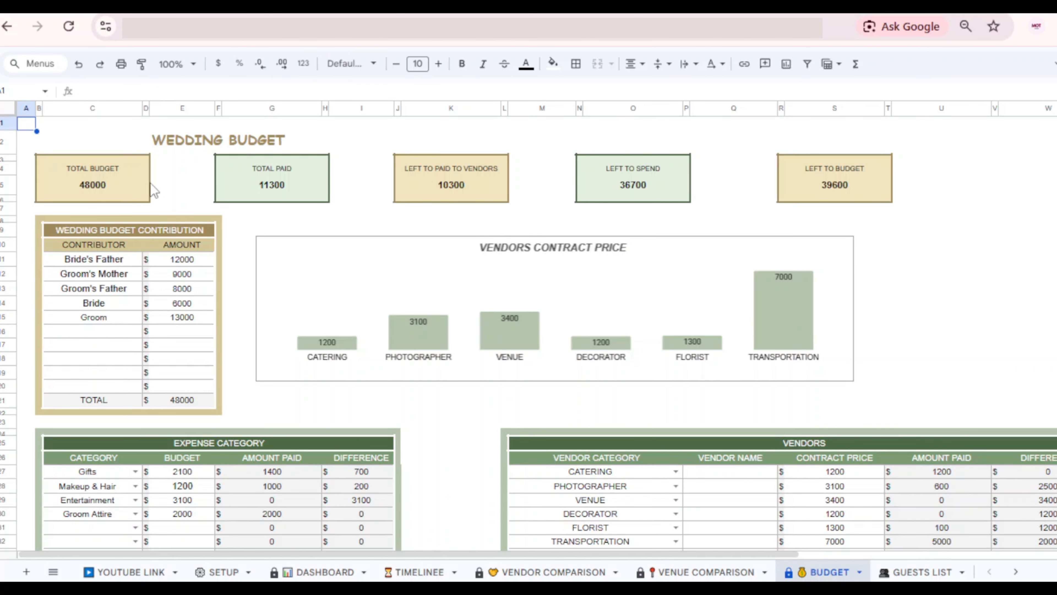
{"action": "left_click_drag", "start_coordinate": [25, 230], "coordinate": [226, 412]}
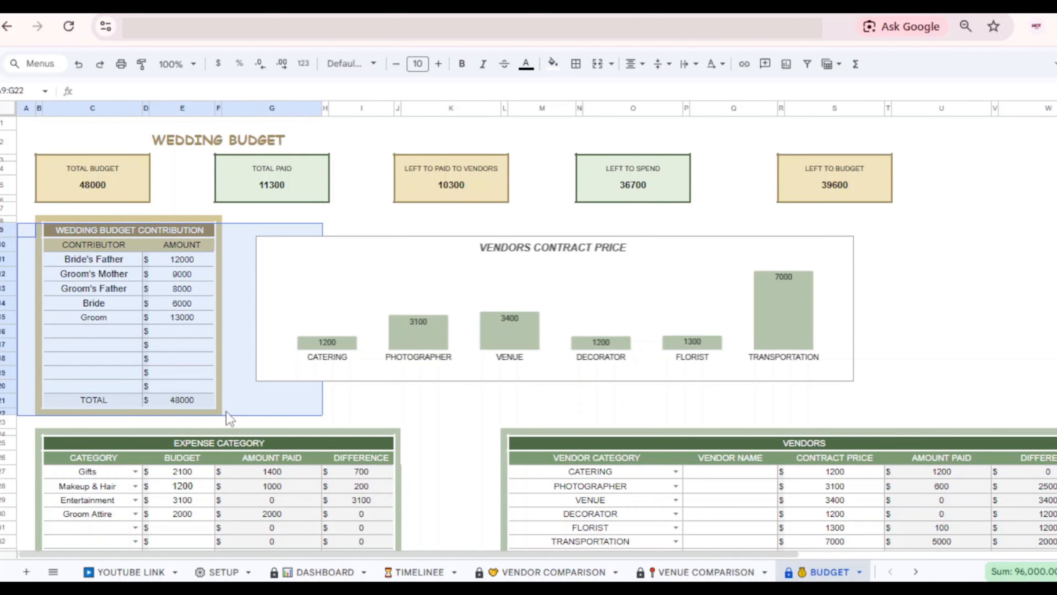
{"action": "left_click", "coordinate": [235, 376]}
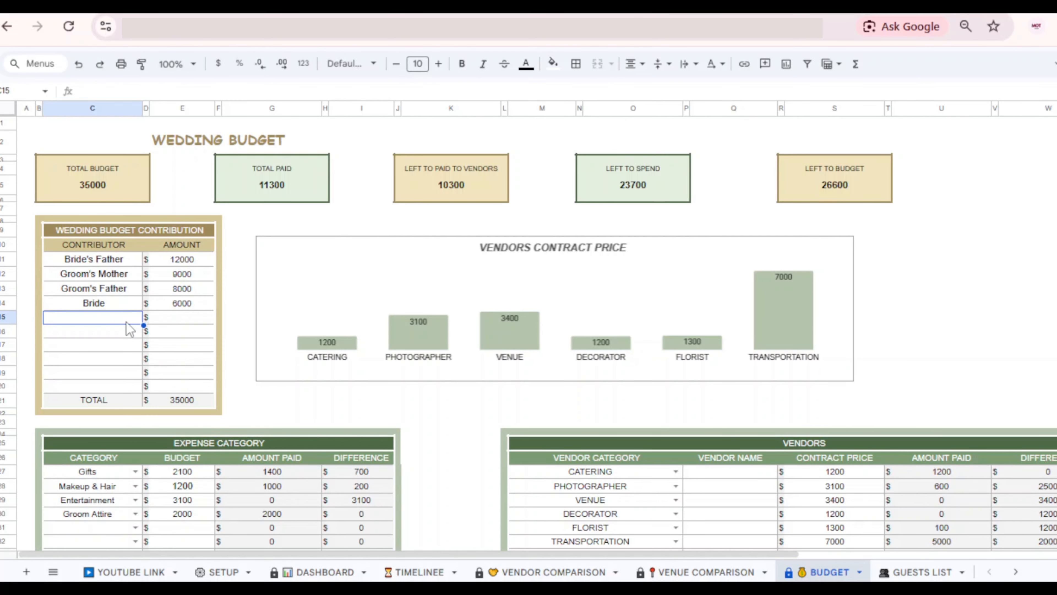
Add Groom as a contributor with an amount of 13000 in the wedding budget contribution table
{"action": "type", "text": "G"}
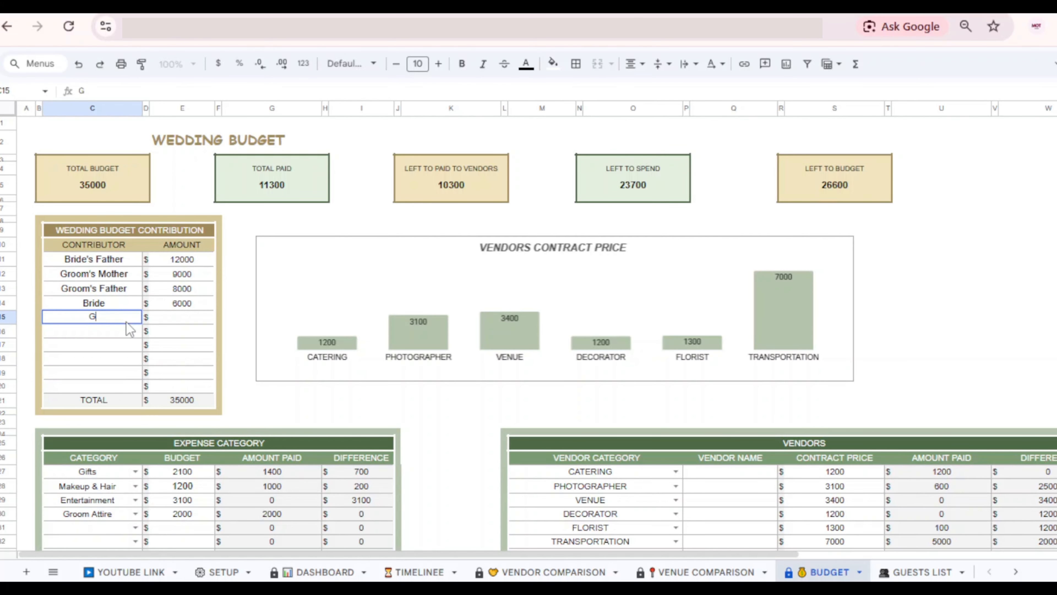
{"action": "type", "text": "room"}
{"action": "key", "text": "Tab"}
{"action": "key", "text": "Tab"}
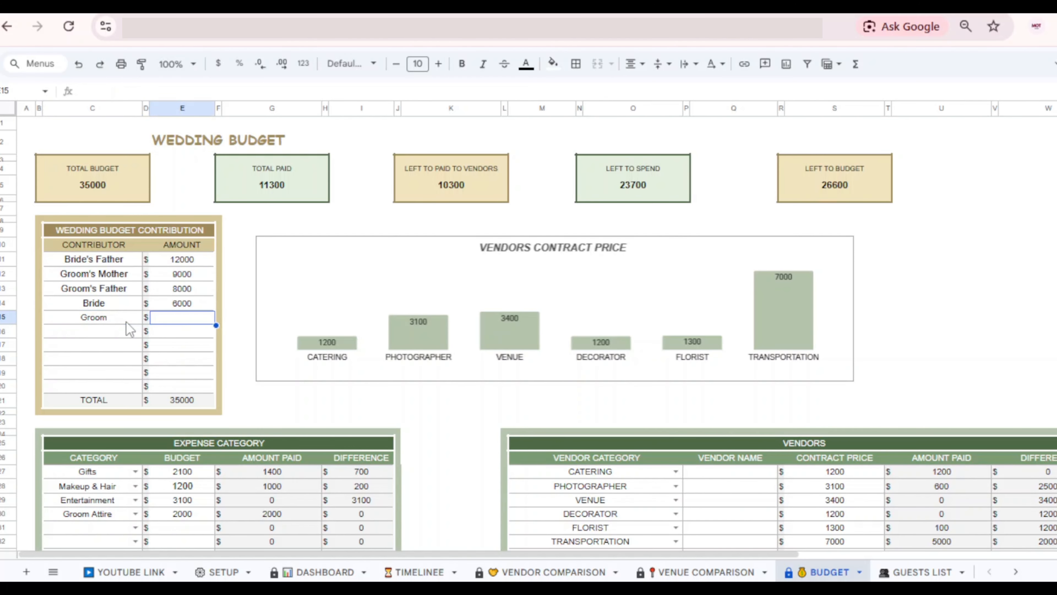
{"action": "type", "text": "1300"}
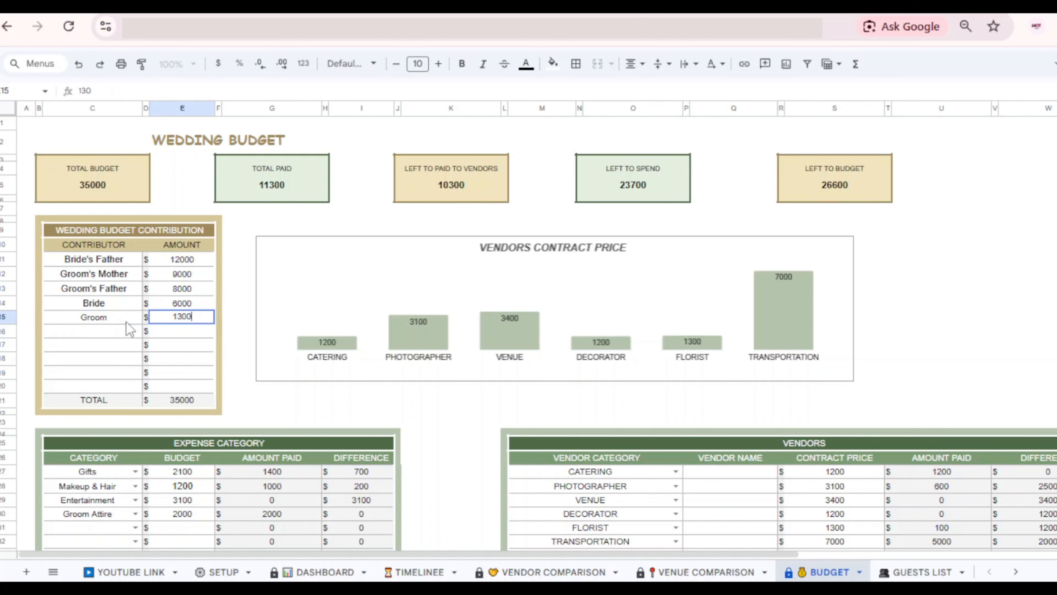
{"action": "type", "text": "0"}
{"action": "left_click", "coordinate": [231, 350]}
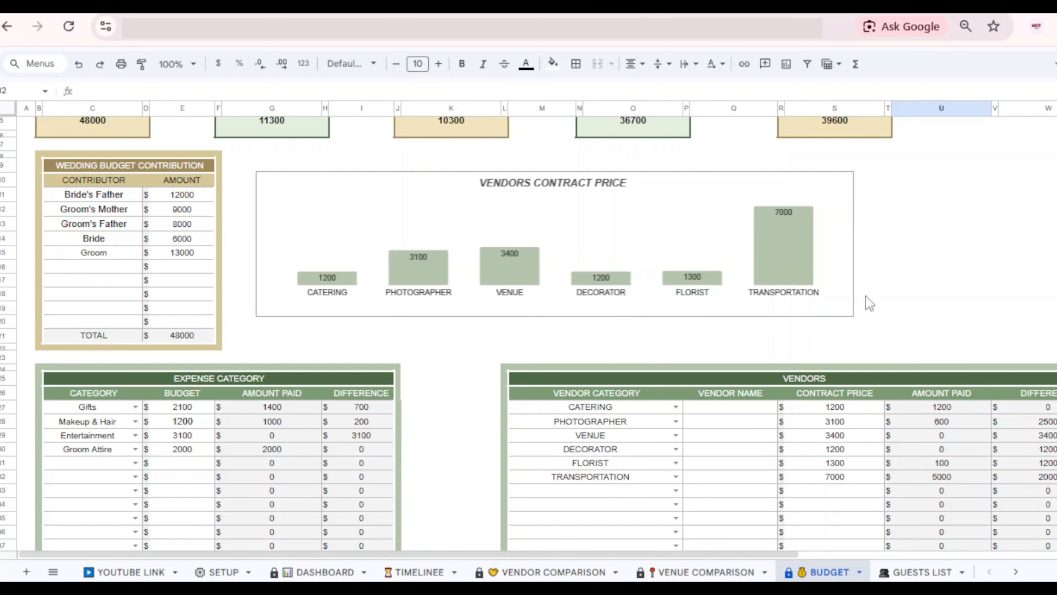
Examine the budget summary cards, the vendors contract price chart, and the expense category and vendors tables
{"action": "scroll", "coordinate": [869, 303], "scroll_direction": "up", "scroll_amount": 3}
{"action": "left_click_drag", "start_coordinate": [966, 173], "coordinate": [552, 173]}
{"action": "left_click", "coordinate": [981, 233]}
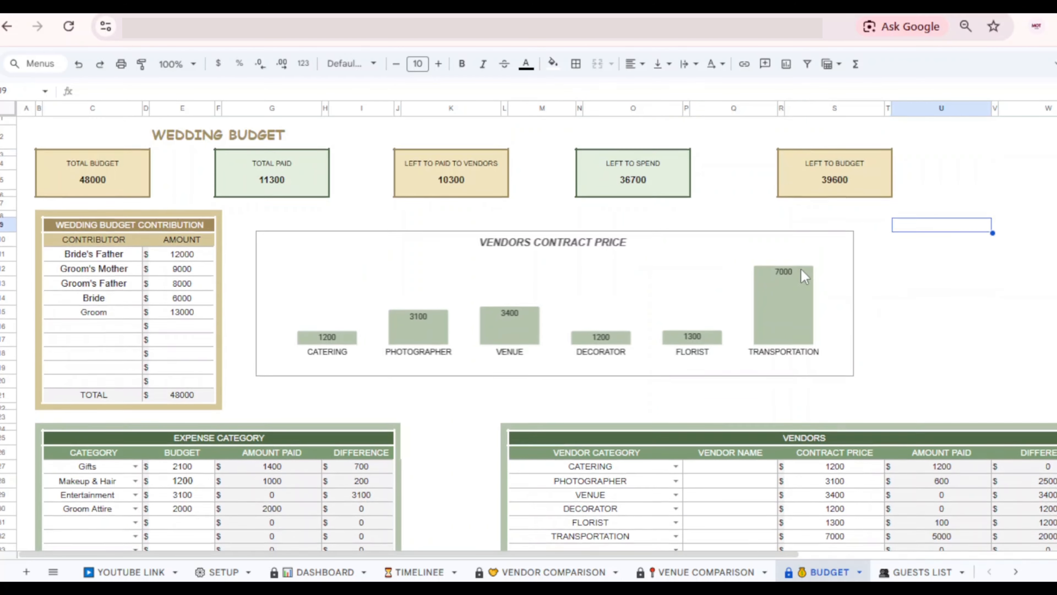
{"action": "scroll", "coordinate": [802, 270], "scroll_direction": "down", "scroll_amount": 2}
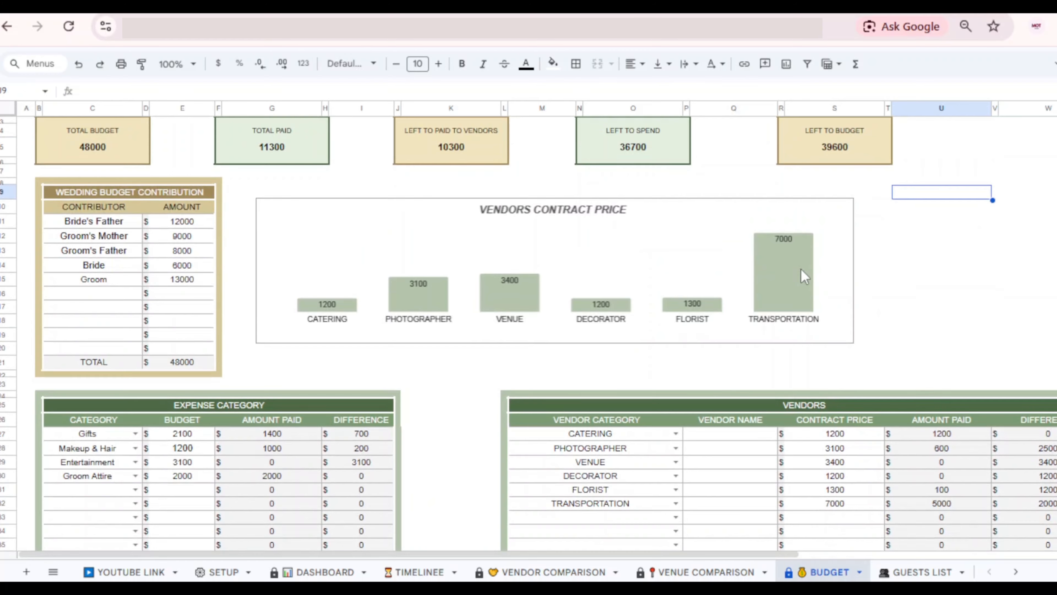
{"action": "scroll", "coordinate": [801, 269], "scroll_direction": "up", "scroll_amount": 2}
{"action": "left_click", "coordinate": [914, 274]}
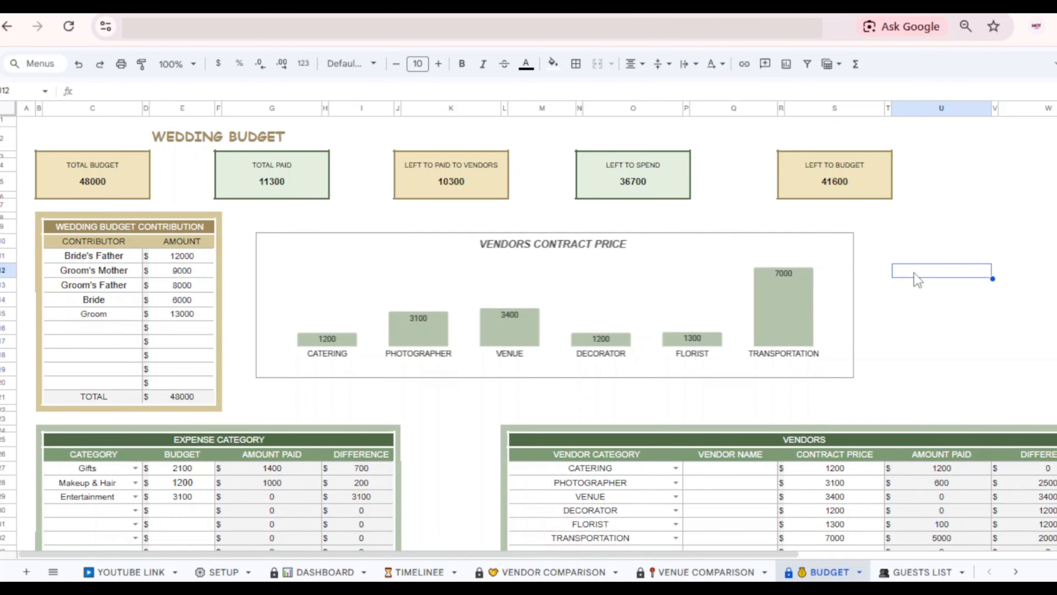
{"action": "scroll", "coordinate": [605, 313], "scroll_direction": "down", "scroll_amount": 4}
{"action": "scroll", "coordinate": [606, 313], "scroll_direction": "right", "scroll_amount": 2}
{"action": "right_click", "coordinate": [605, 313]}
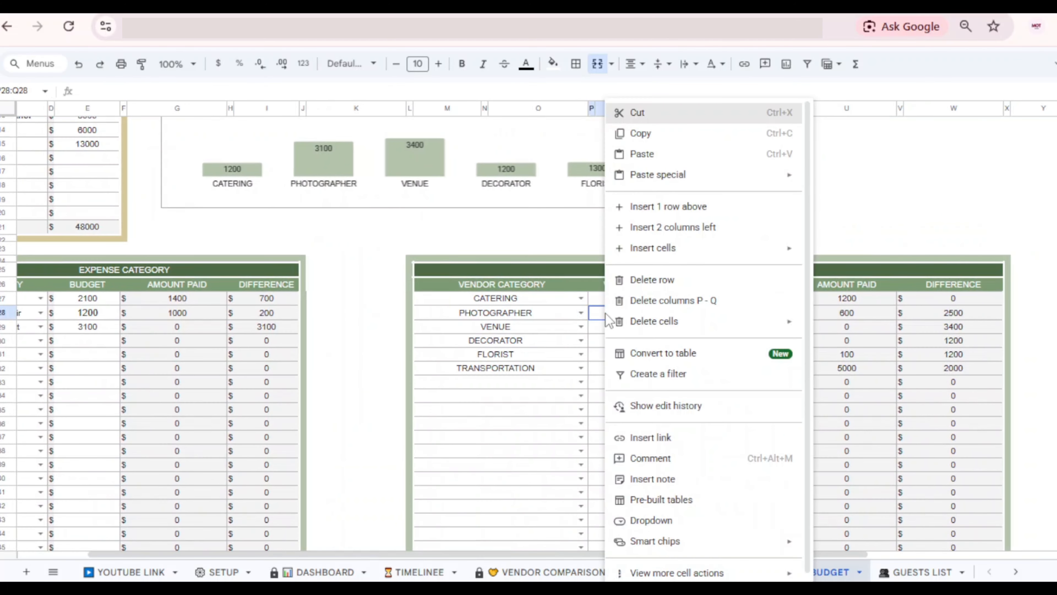
{"action": "left_click", "coordinate": [360, 260]}
{"action": "scroll", "coordinate": [361, 265], "scroll_direction": "left", "scroll_amount": 2}
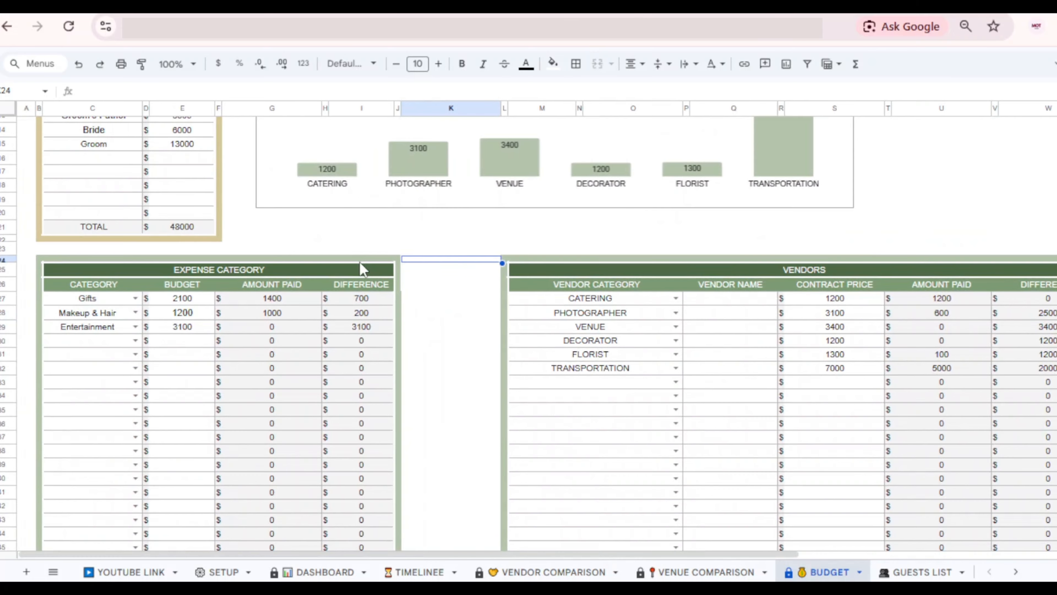
Add the Groom Attire category with a budget of 2000 in the first empty row of the expense category table
{"action": "scroll", "coordinate": [362, 268], "scroll_direction": "down", "scroll_amount": 1}
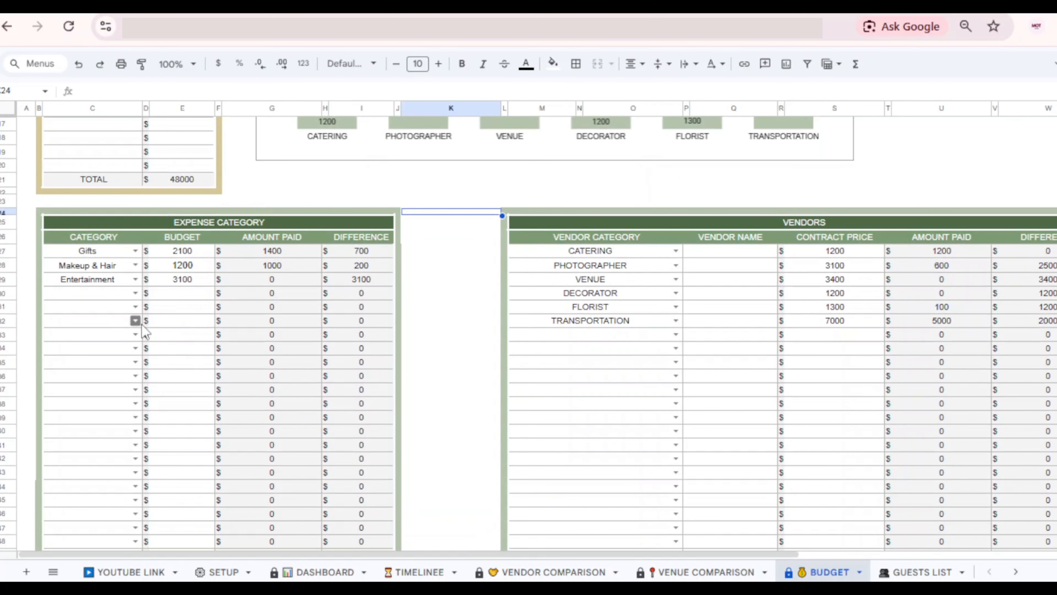
{"action": "left_click", "coordinate": [135, 292]}
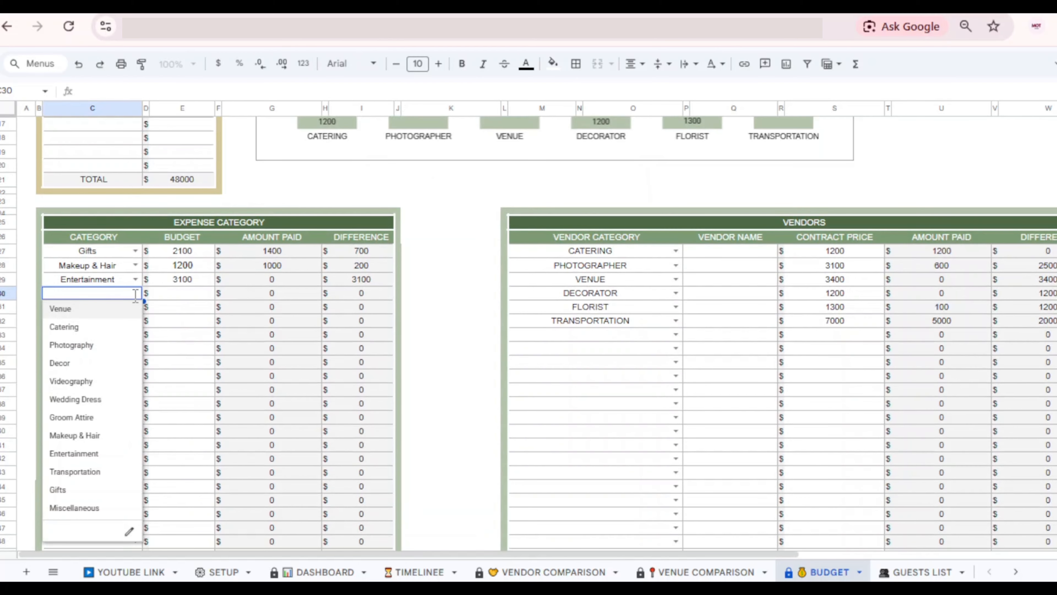
{"action": "type", "text": "G"}
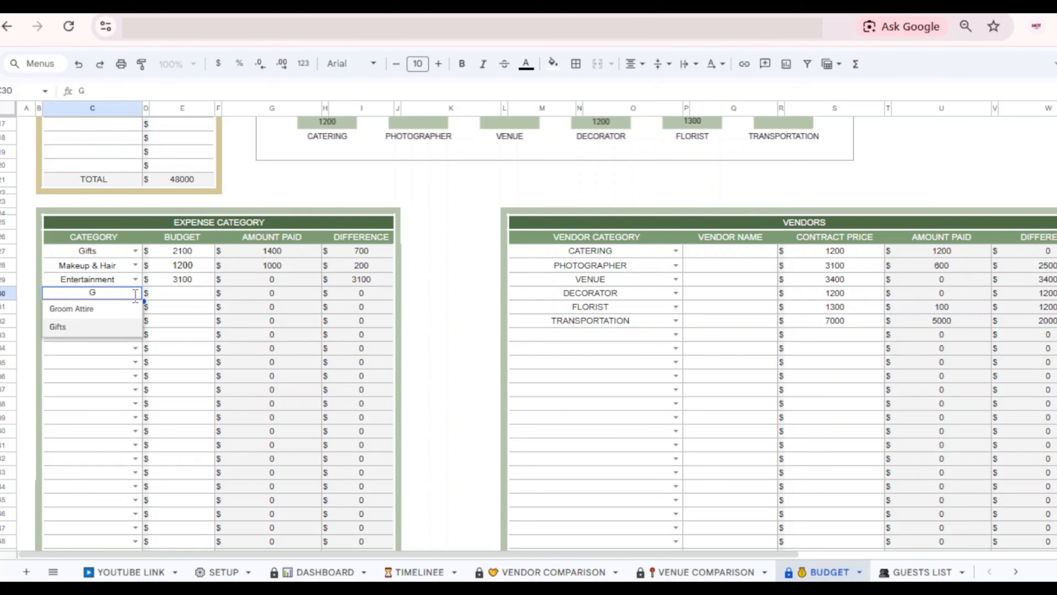
{"action": "key", "text": "Up"}
{"action": "key", "text": "Return"}
{"action": "key", "text": "Up"}
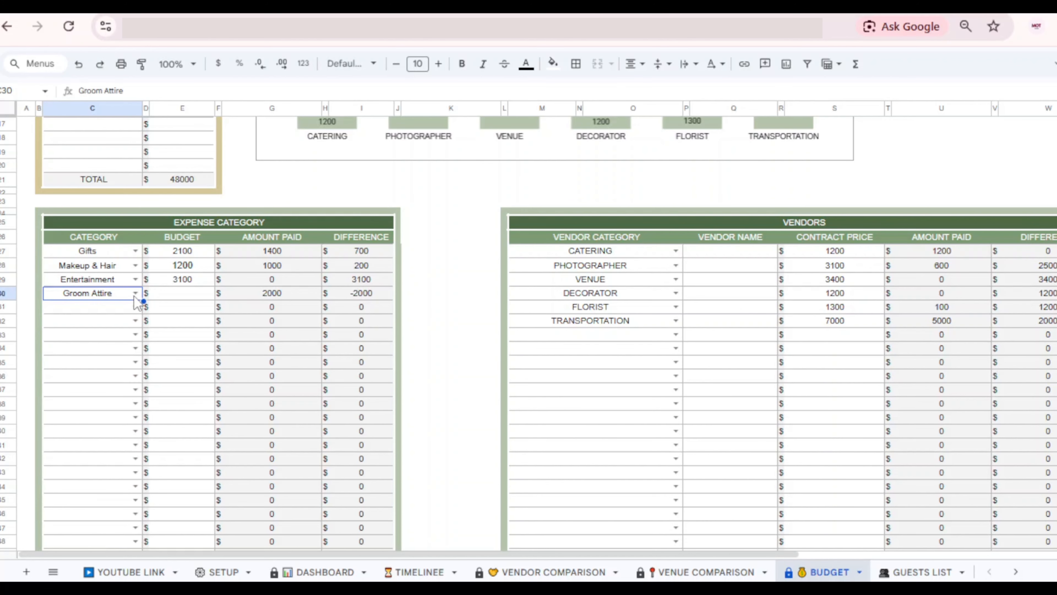
{"action": "key", "text": "Right"}
{"action": "key", "text": "Right"}
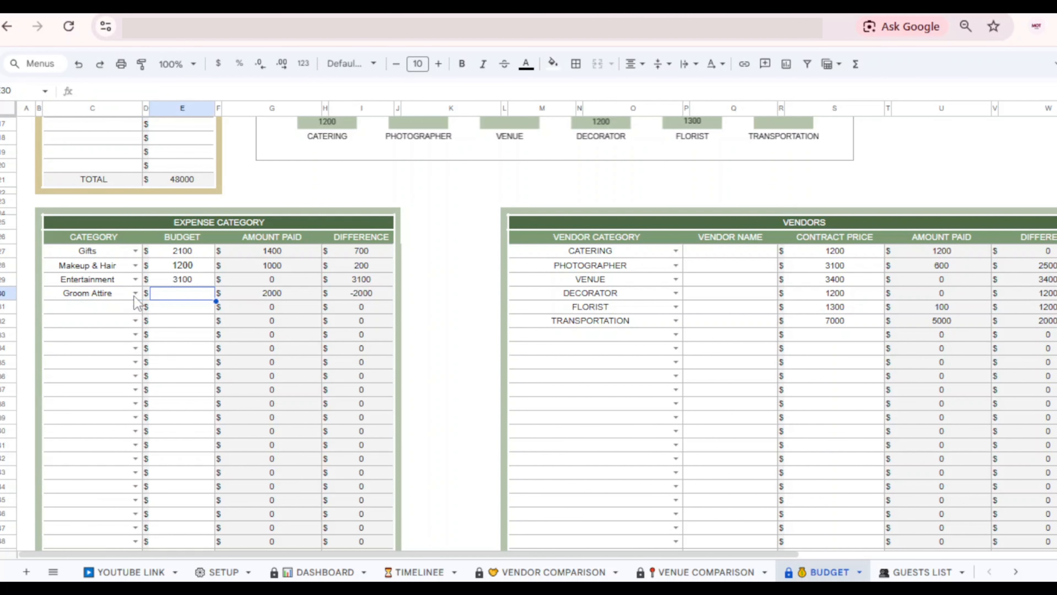
{"action": "type", "text": "2000"}
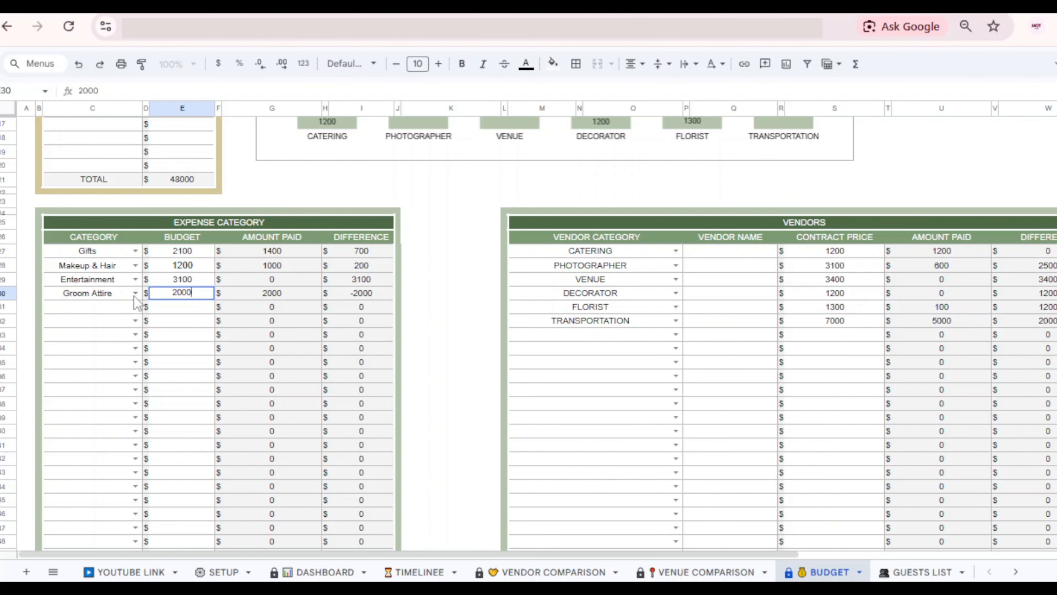
{"action": "key", "text": "Return"}
Start a new entry in the expense tracker below the category totals, dated 1-Jun-2026
{"action": "scroll", "coordinate": [515, 369], "scroll_direction": "down", "scroll_amount": 6}
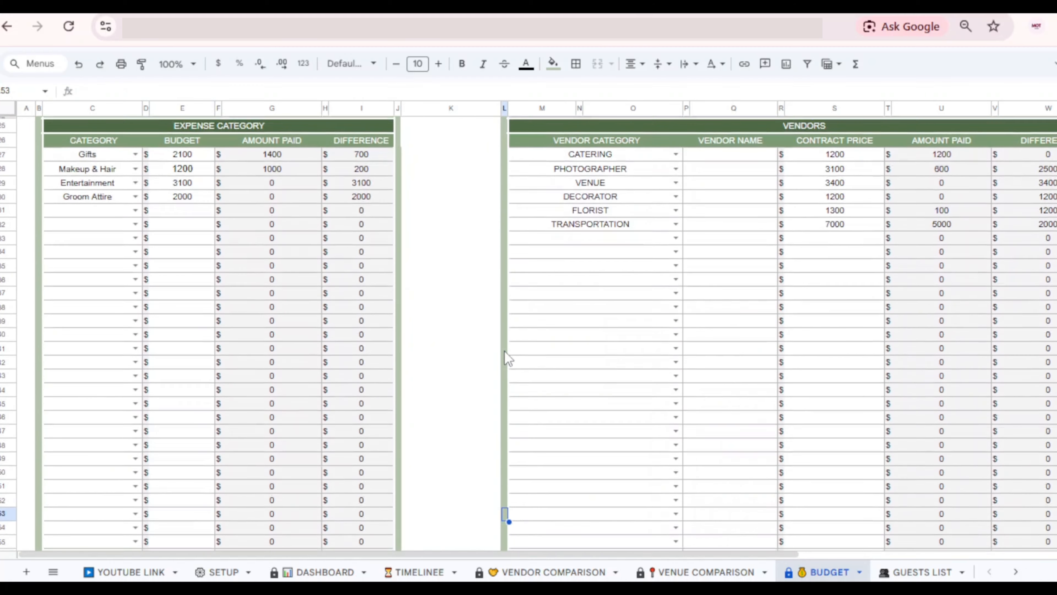
{"action": "left_click", "coordinate": [505, 351]}
{"action": "scroll", "coordinate": [505, 351], "scroll_direction": "down", "scroll_amount": 6}
{"action": "scroll", "coordinate": [505, 351], "scroll_direction": "down", "scroll_amount": 1}
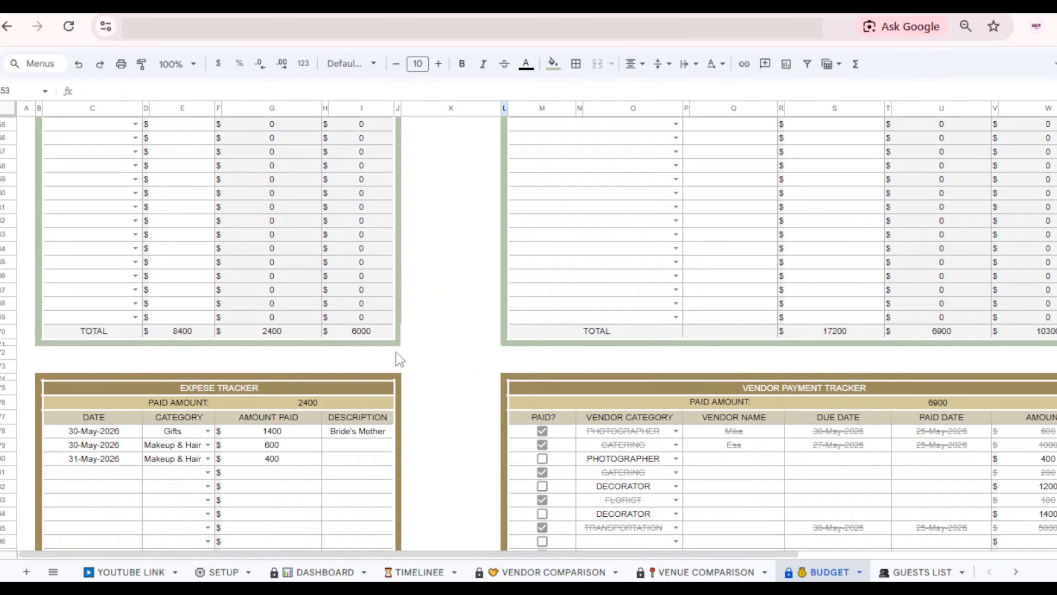
{"action": "scroll", "coordinate": [194, 437], "scroll_direction": "down", "scroll_amount": 3}
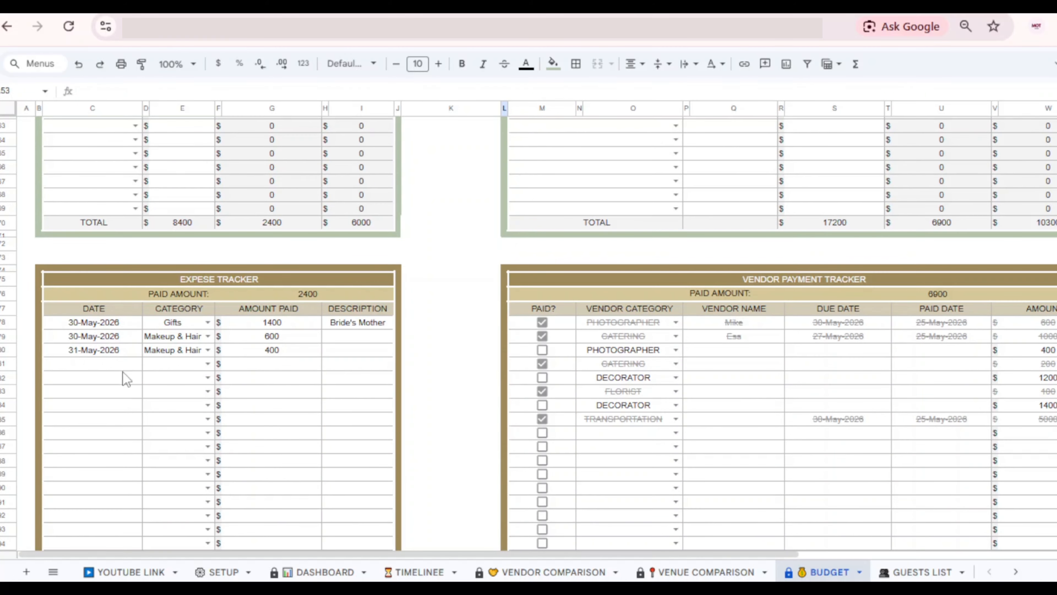
{"action": "left_click", "coordinate": [123, 362]}
{"action": "double_click", "coordinate": [123, 363]}
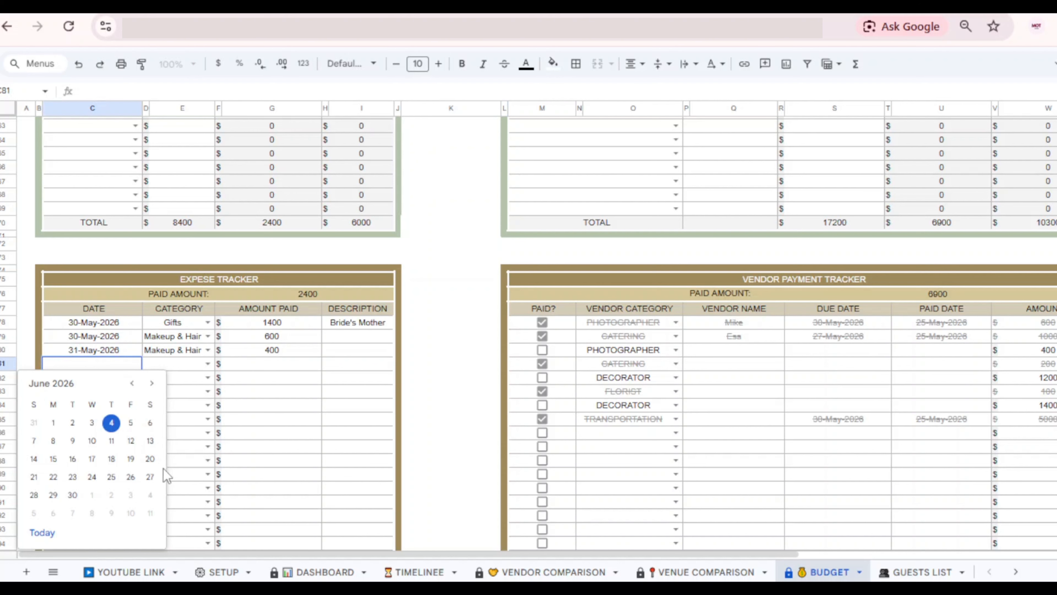
{"action": "left_click", "coordinate": [53, 422]}
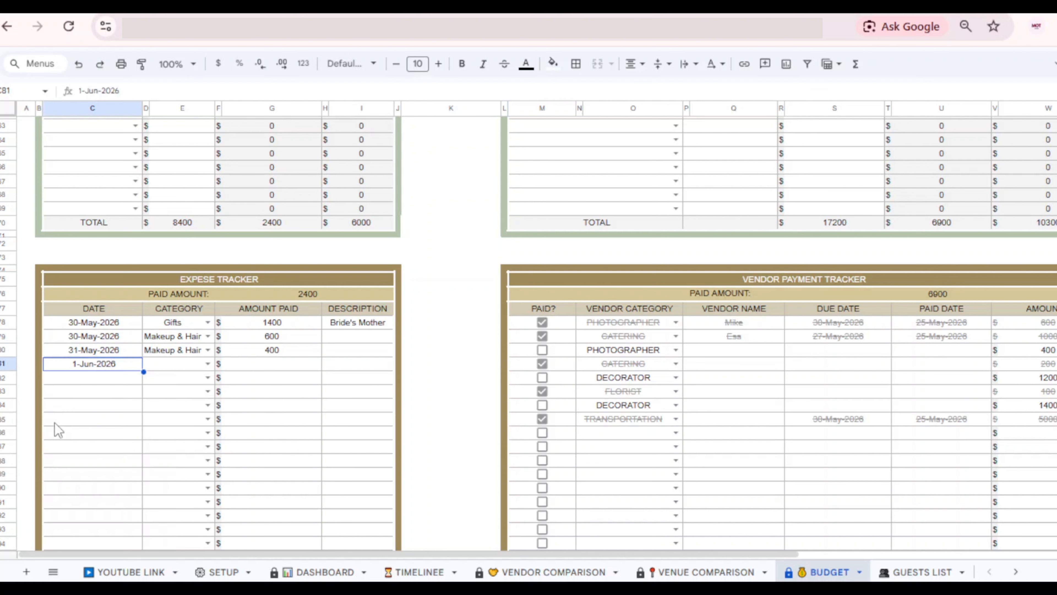
Set the 1-Jun-2026 expense entry's category to Groom Attire and its amount paid to 2000
{"action": "key", "text": "Tab"}
{"action": "key", "text": "Return"}
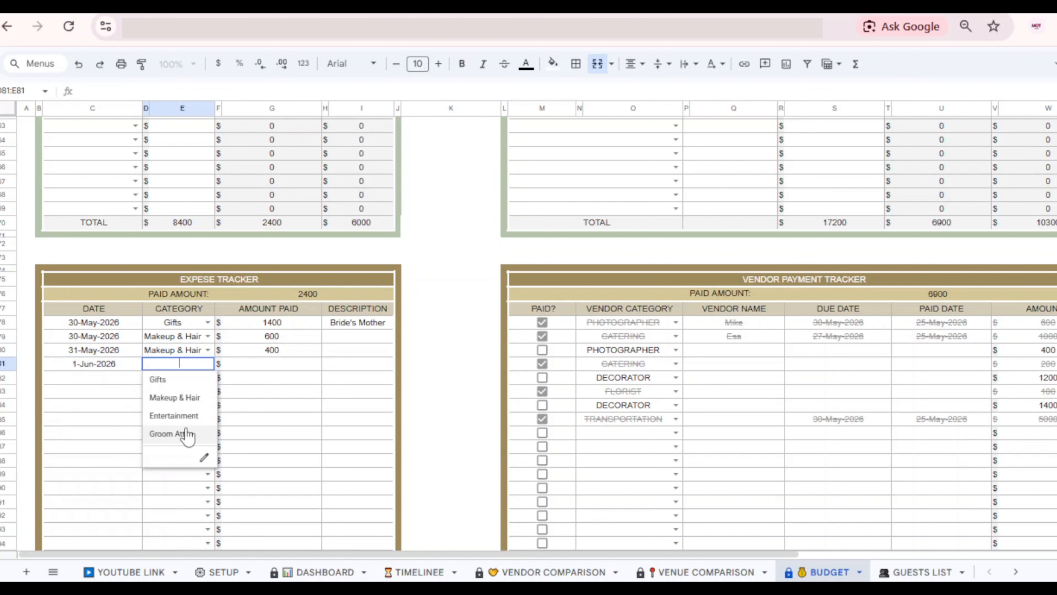
{"action": "left_click", "coordinate": [186, 431]}
{"action": "key", "text": "Tab"}
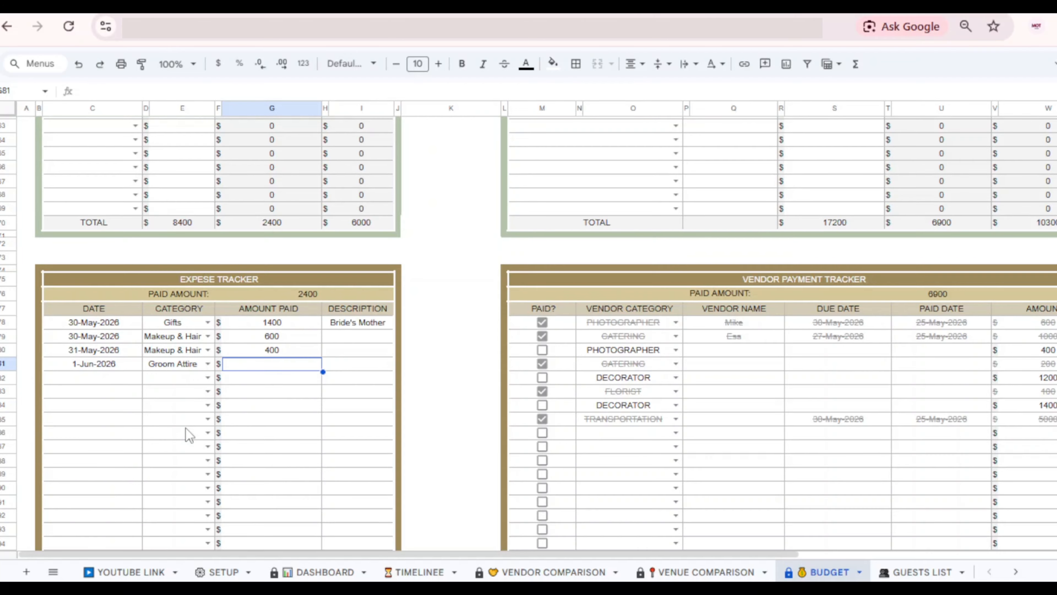
{"action": "type", "text": "200"}
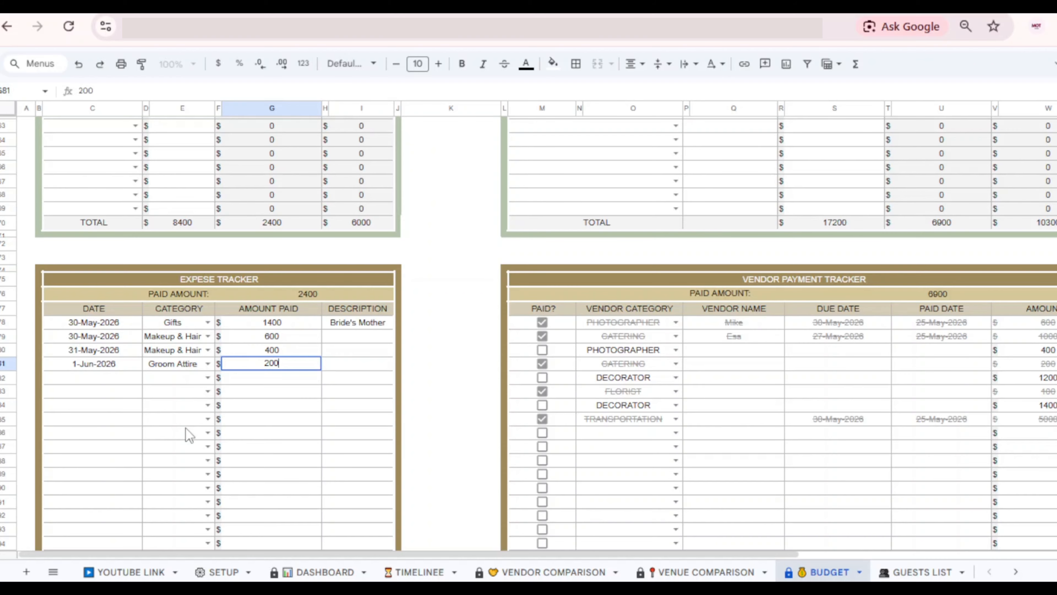
{"action": "type", "text": "0"}
{"action": "key", "text": "Tab"}
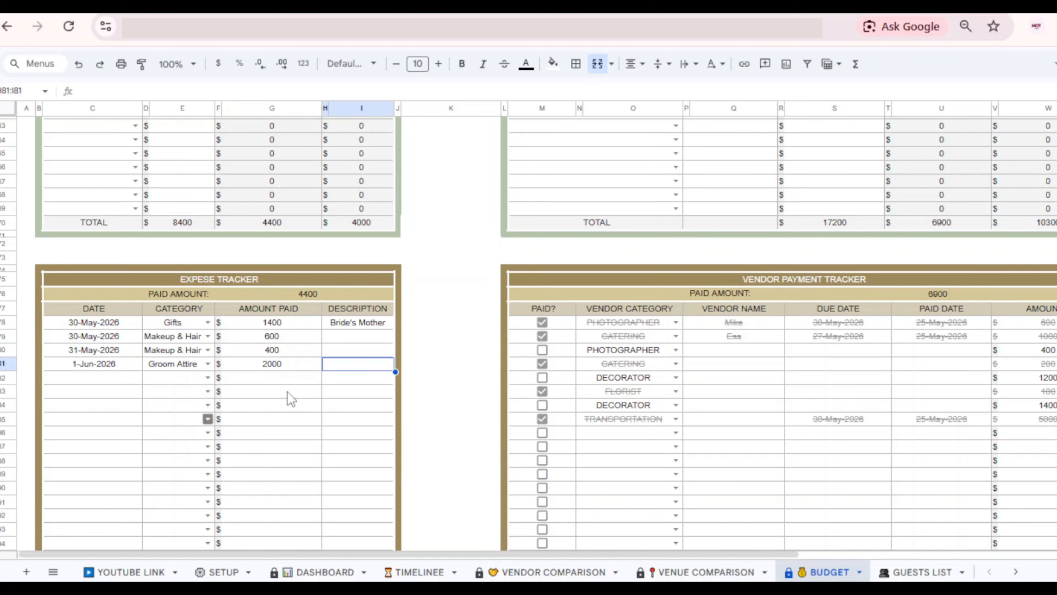
Check the amount paid and difference for Groom Attire in the expense category table
{"action": "scroll", "coordinate": [491, 314], "scroll_direction": "up", "scroll_amount": 10}
{"action": "scroll", "coordinate": [491, 314], "scroll_direction": "right", "scroll_amount": 1}
{"action": "scroll", "coordinate": [490, 314], "scroll_direction": "up", "scroll_amount": 5}
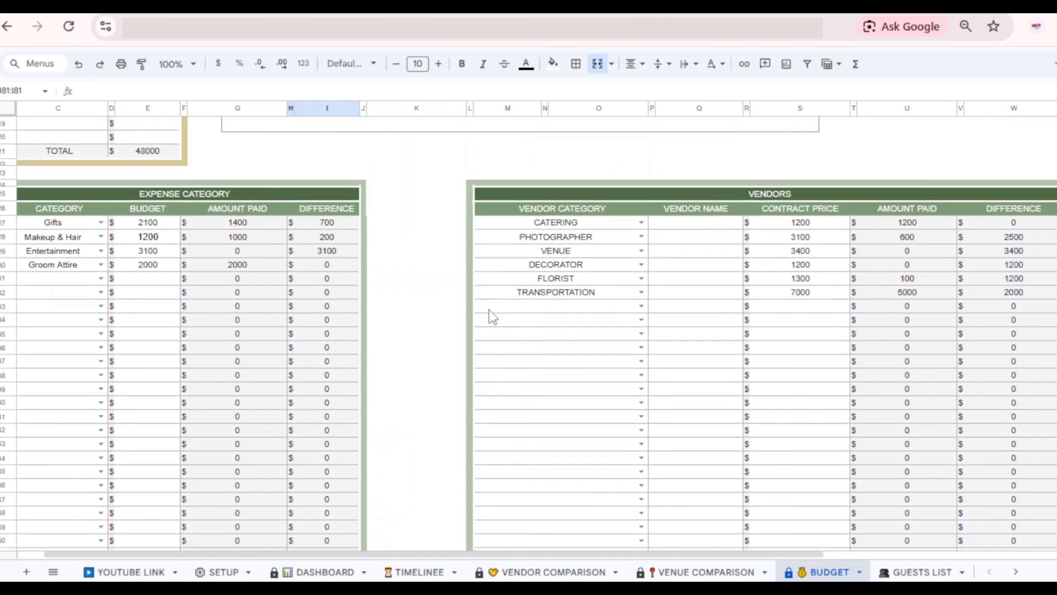
{"action": "scroll", "coordinate": [491, 314], "scroll_direction": "left", "scroll_amount": 1}
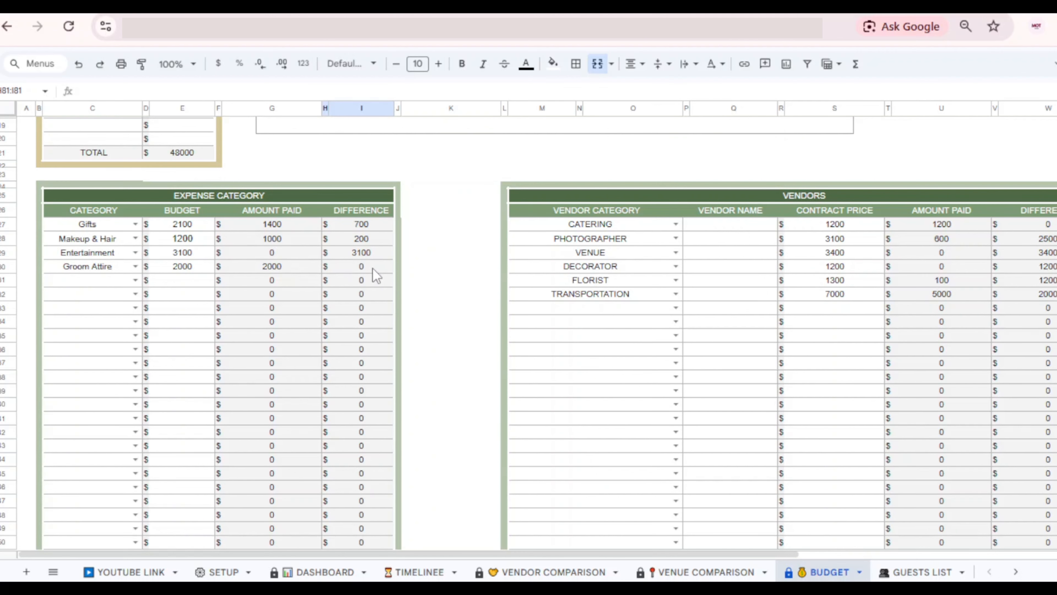
{"action": "scroll", "coordinate": [448, 266], "scroll_direction": "up", "scroll_amount": 1}
{"action": "scroll", "coordinate": [451, 273], "scroll_direction": "down", "scroll_amount": 5}
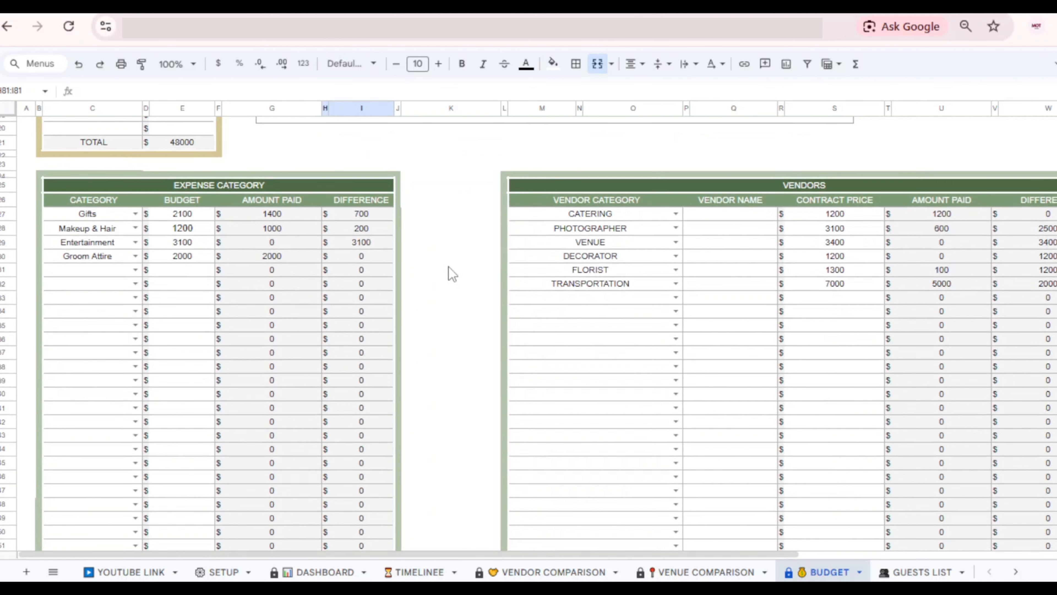
Set the TRANSPORTATION contract price to 9000 in the vendors table
{"action": "scroll", "coordinate": [451, 274], "scroll_direction": "right", "scroll_amount": 5}
{"action": "scroll", "coordinate": [451, 274], "scroll_direction": "up", "scroll_amount": 4}
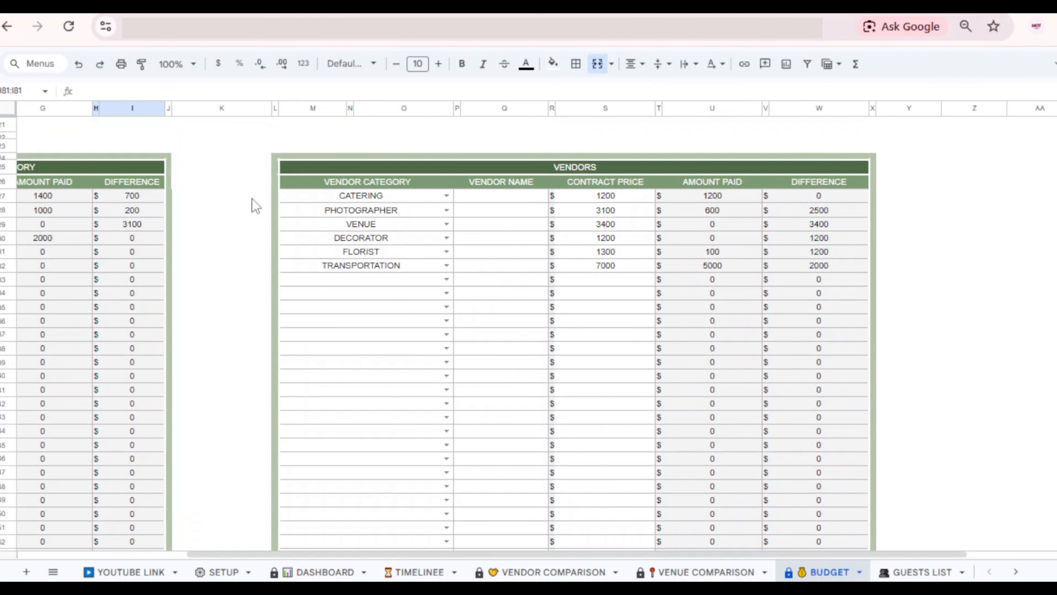
{"action": "left_click", "coordinate": [615, 268]}
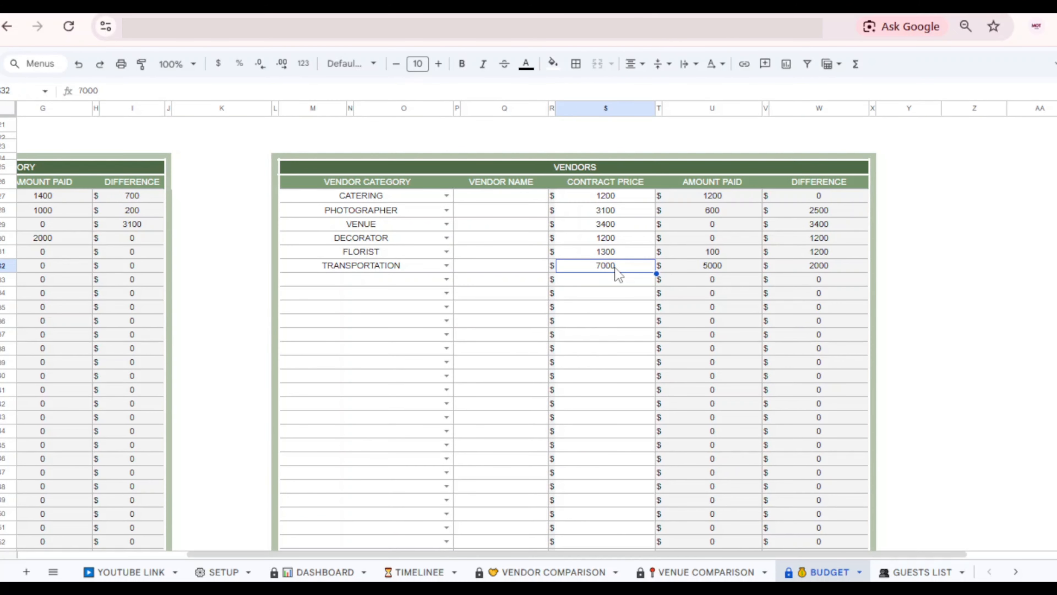
{"action": "key", "text": "Delete"}
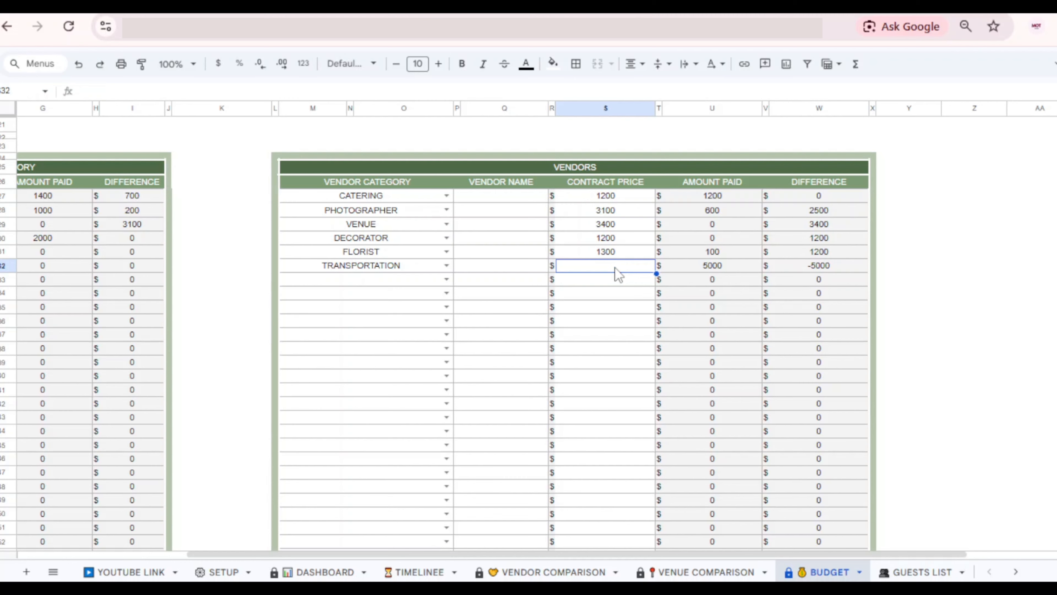
{"action": "type", "text": "9000"}
{"action": "key", "text": "Return"}
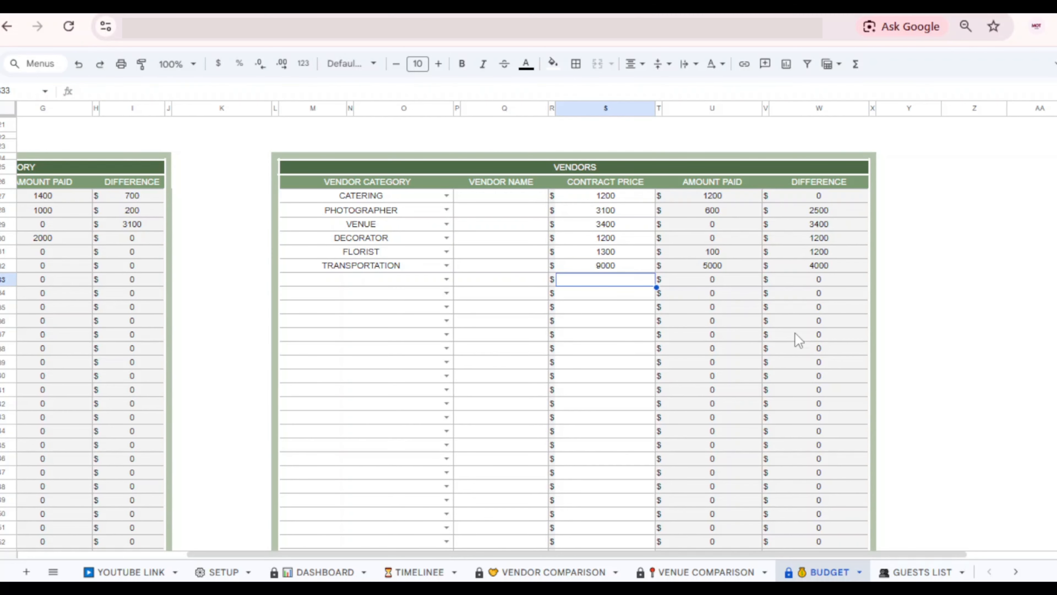
Start a new entry in the vendor payment tracker below the last payment, with the vendor category TRANSPORTATION
{"action": "scroll", "coordinate": [798, 338], "scroll_direction": "down", "scroll_amount": 1}
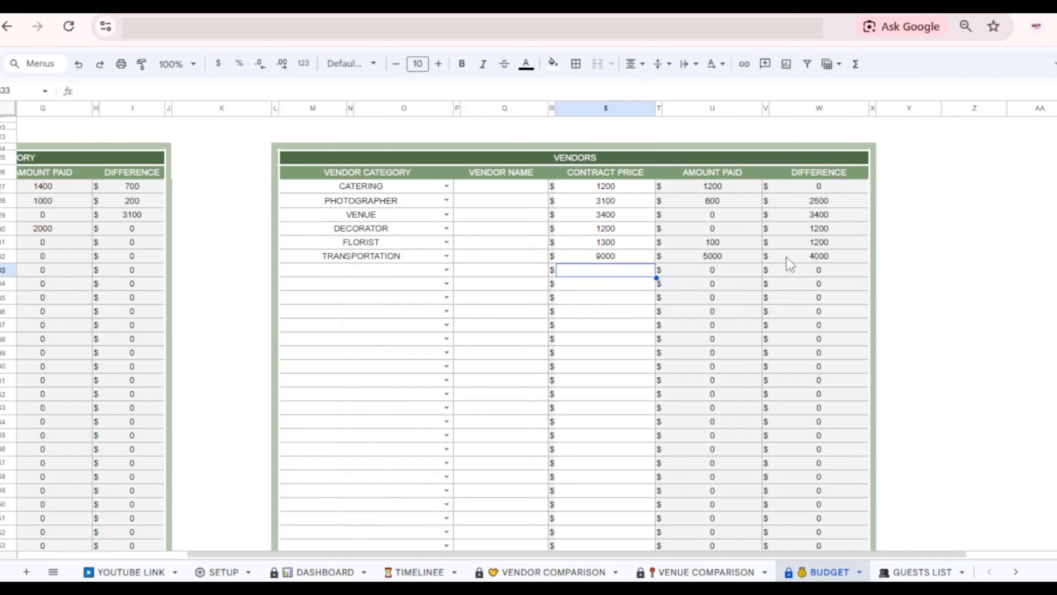
{"action": "scroll", "coordinate": [894, 300], "scroll_direction": "down", "scroll_amount": 14}
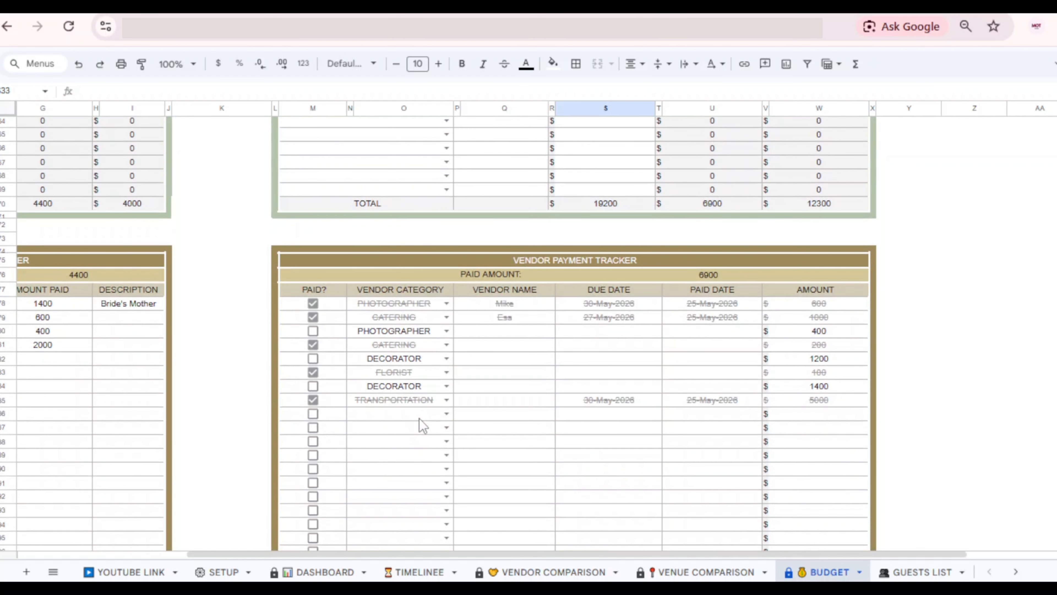
{"action": "double_click", "coordinate": [420, 419]}
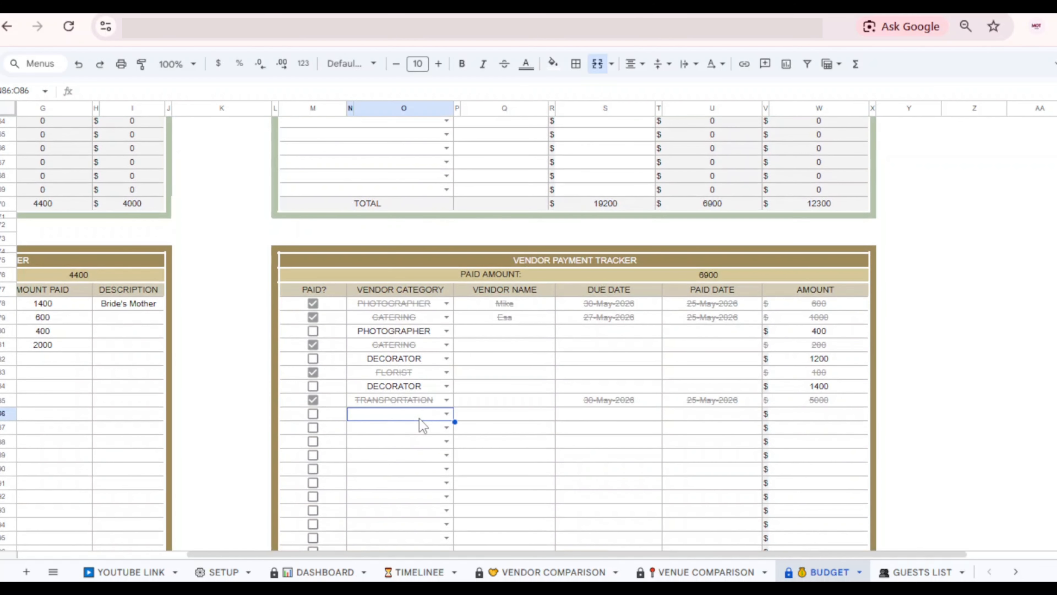
{"action": "key", "text": "Down"}
{"action": "key", "text": "Down"}
{"action": "key", "text": "Down"}
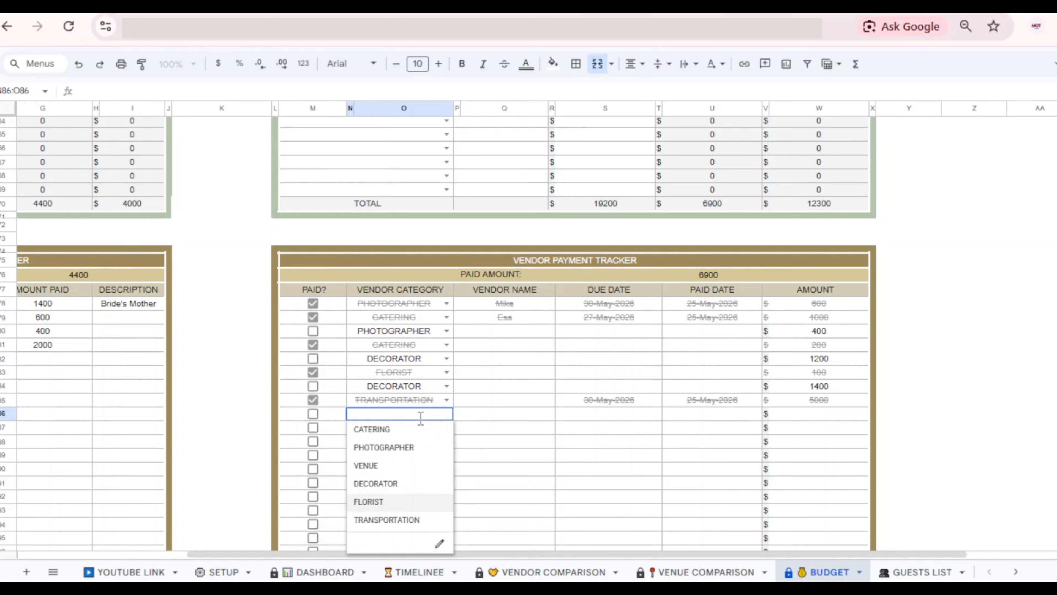
{"action": "key", "text": "Return"}
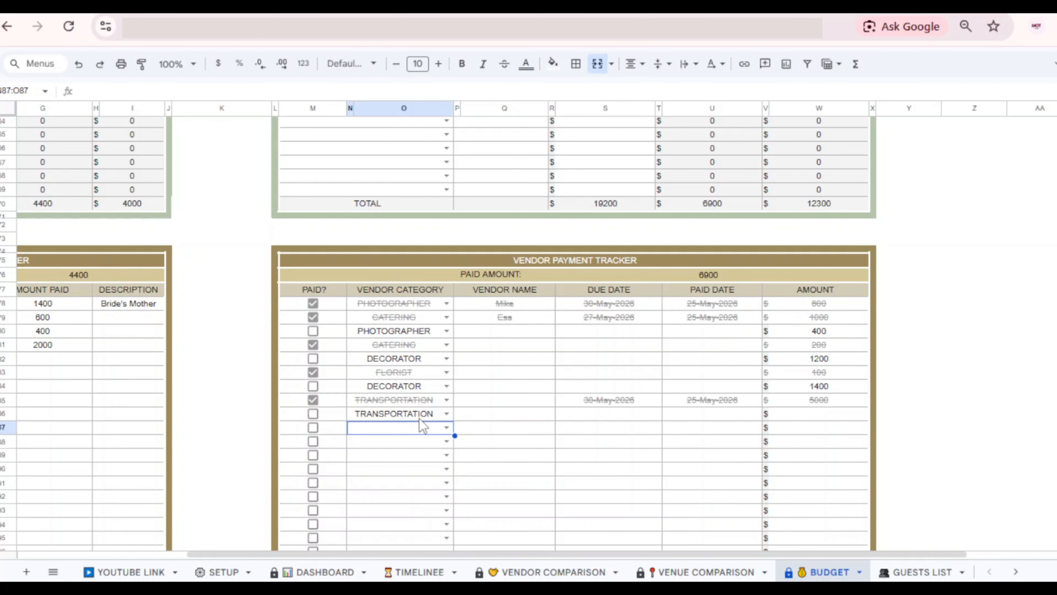
Set both the due date and the paid date of the new TRANSPORTATION payment to 4-Jun-2026
{"action": "left_click", "coordinate": [596, 416]}
{"action": "double_click", "coordinate": [597, 417]}
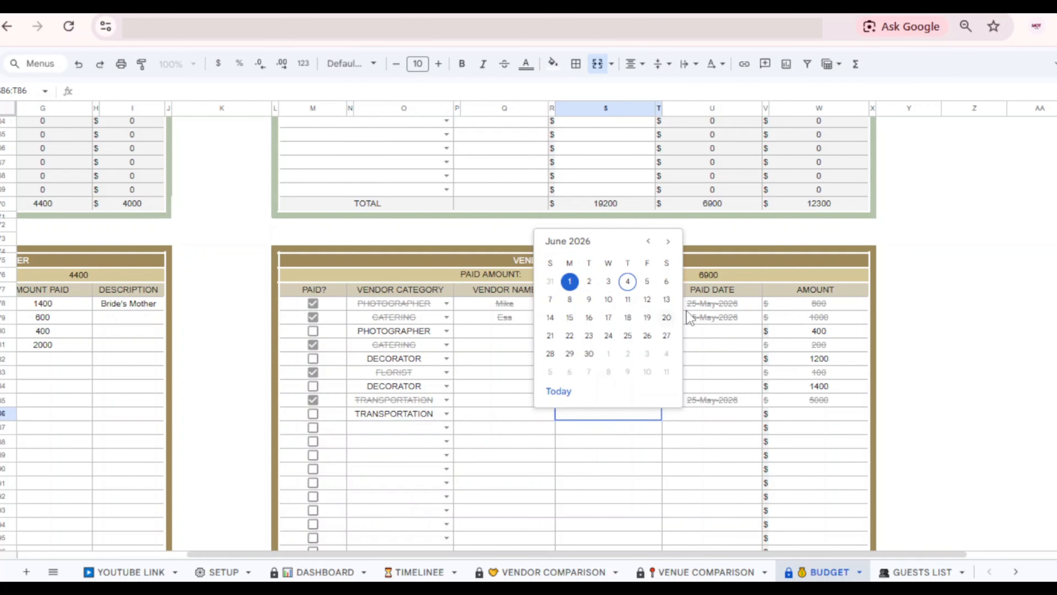
{"action": "left_click", "coordinate": [558, 392]}
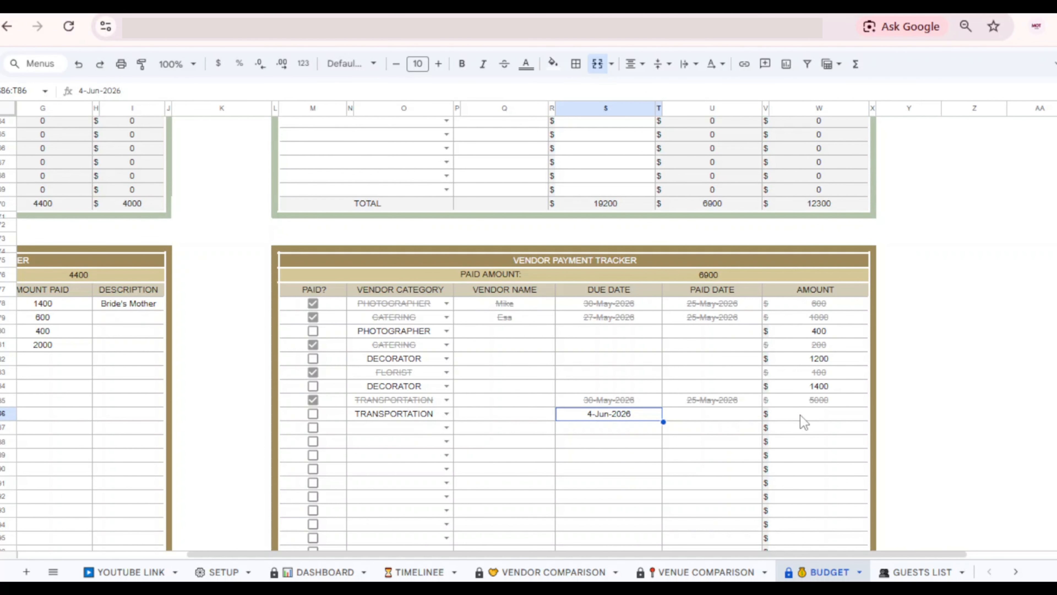
{"action": "double_click", "coordinate": [748, 417]}
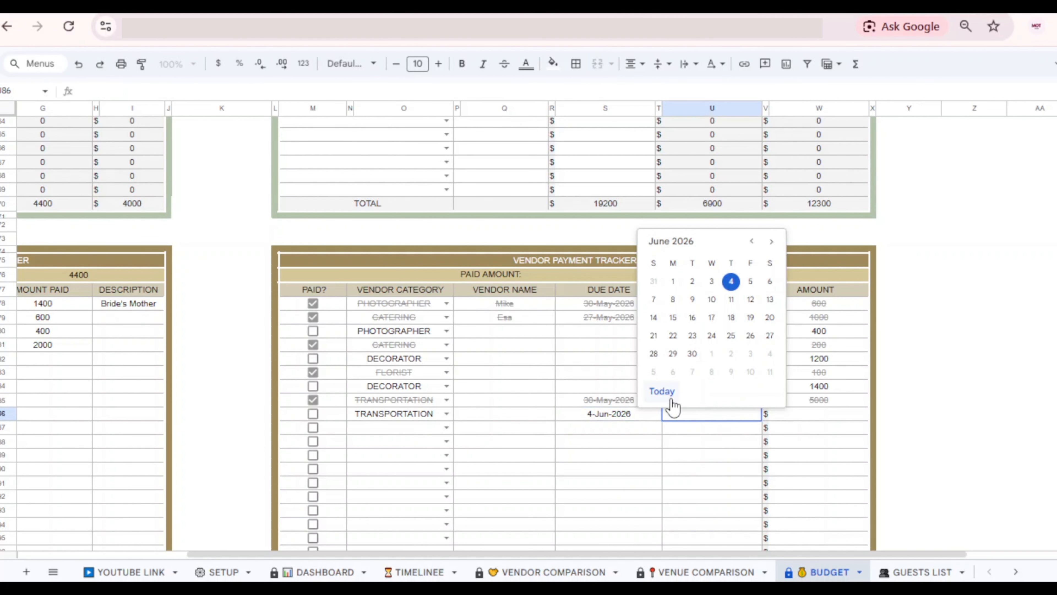
{"action": "left_click", "coordinate": [663, 392]}
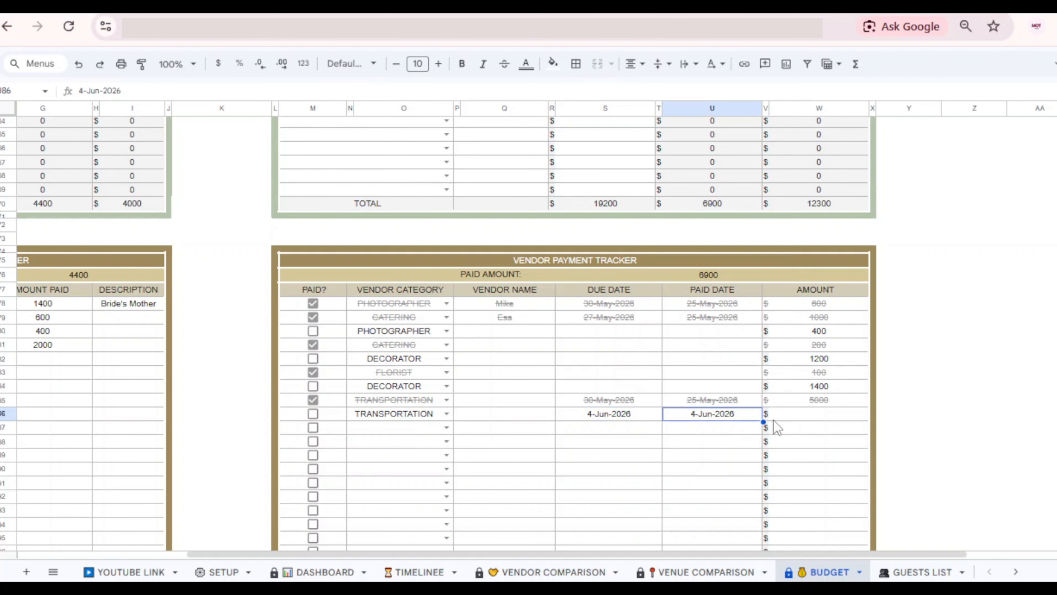
Enter 4000 as the amount of the new TRANSPORTATION payment and mark it as paid
{"action": "left_click", "coordinate": [814, 411]}
{"action": "scroll", "coordinate": [815, 411], "scroll_direction": "up", "scroll_amount": 10}
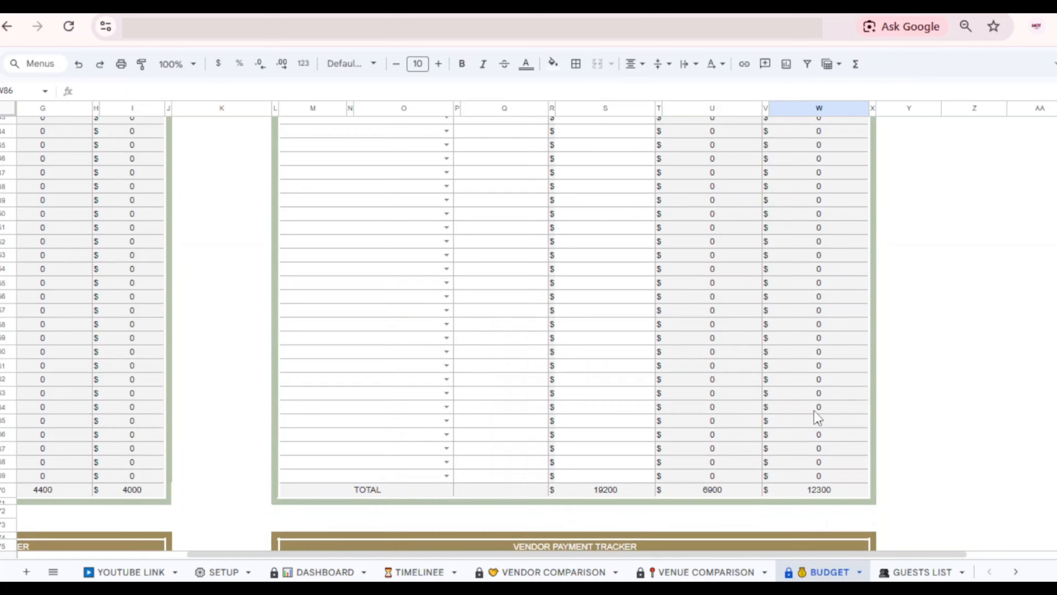
{"action": "scroll", "coordinate": [814, 410], "scroll_direction": "down", "scroll_amount": 10}
{"action": "scroll", "coordinate": [815, 411], "scroll_direction": "down", "scroll_amount": 1}
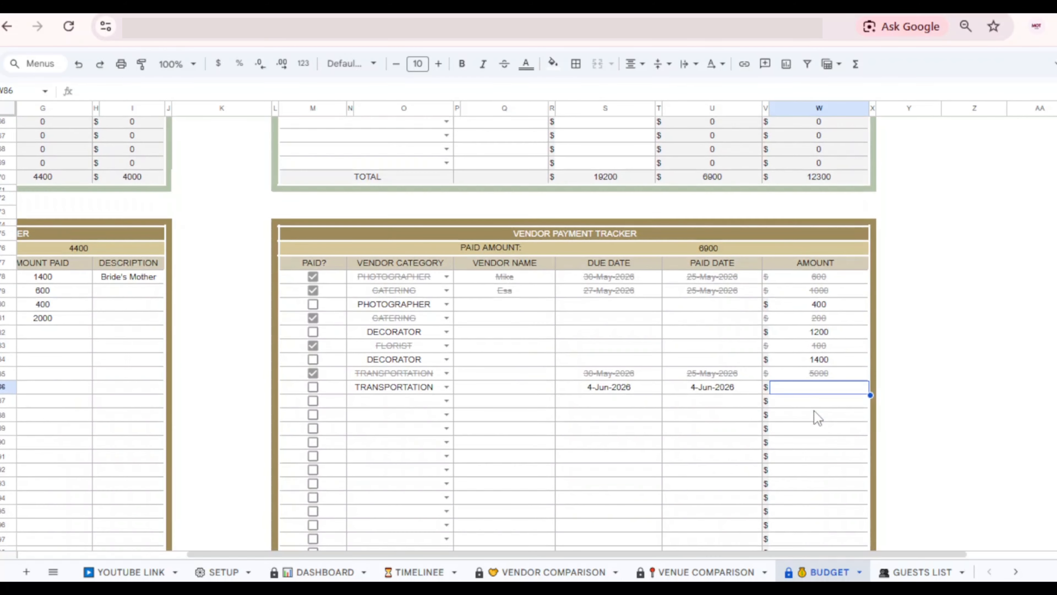
{"action": "type", "text": "4000"}
{"action": "key", "text": "Return"}
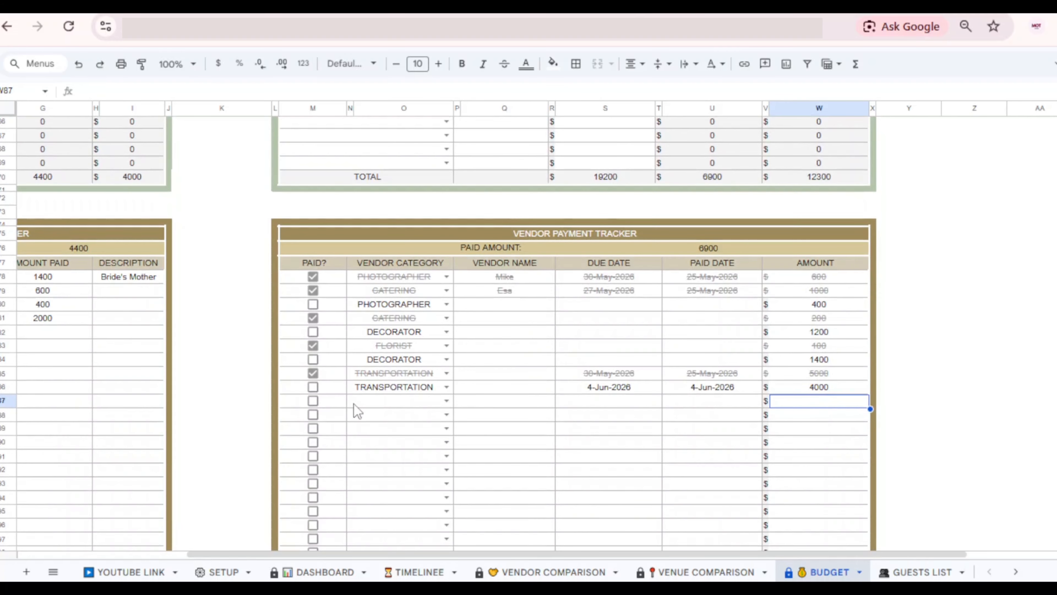
{"action": "left_click", "coordinate": [318, 388]}
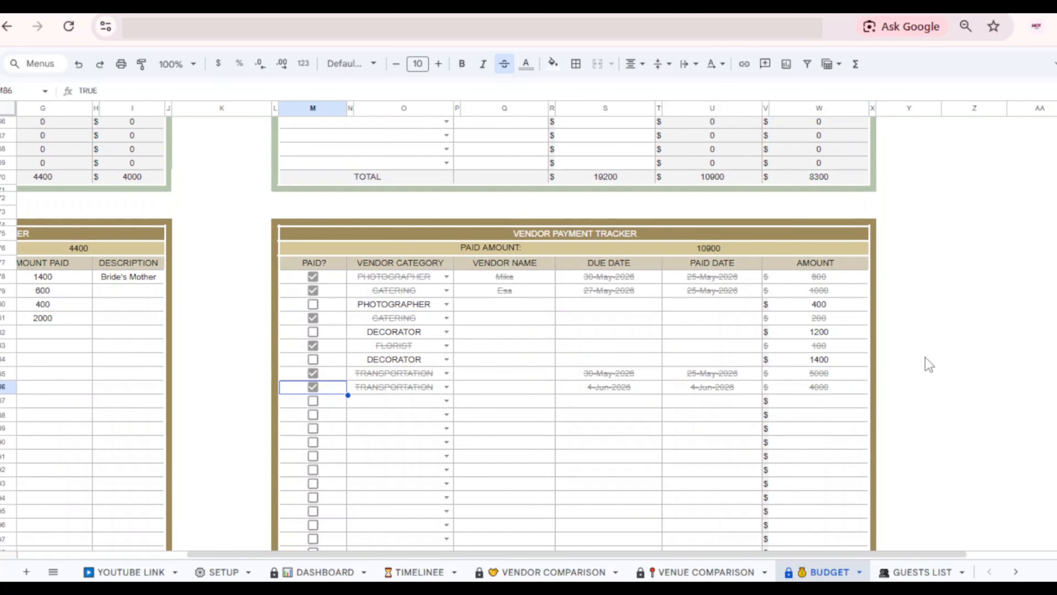
Check the TRANSPORTATION row in the vendors table, the paid amounts of both trackers and the budget summary figures
{"action": "scroll", "coordinate": [929, 365], "scroll_direction": "up", "scroll_amount": 4}
{"action": "scroll", "coordinate": [928, 364], "scroll_direction": "up", "scroll_amount": 15}
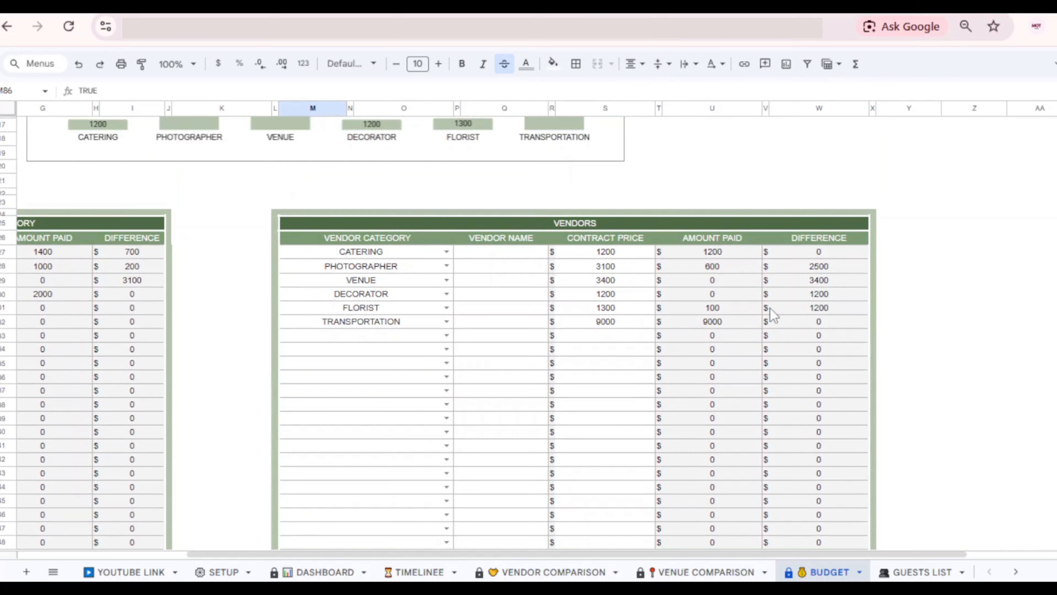
{"action": "scroll", "coordinate": [999, 340], "scroll_direction": "down", "scroll_amount": 13}
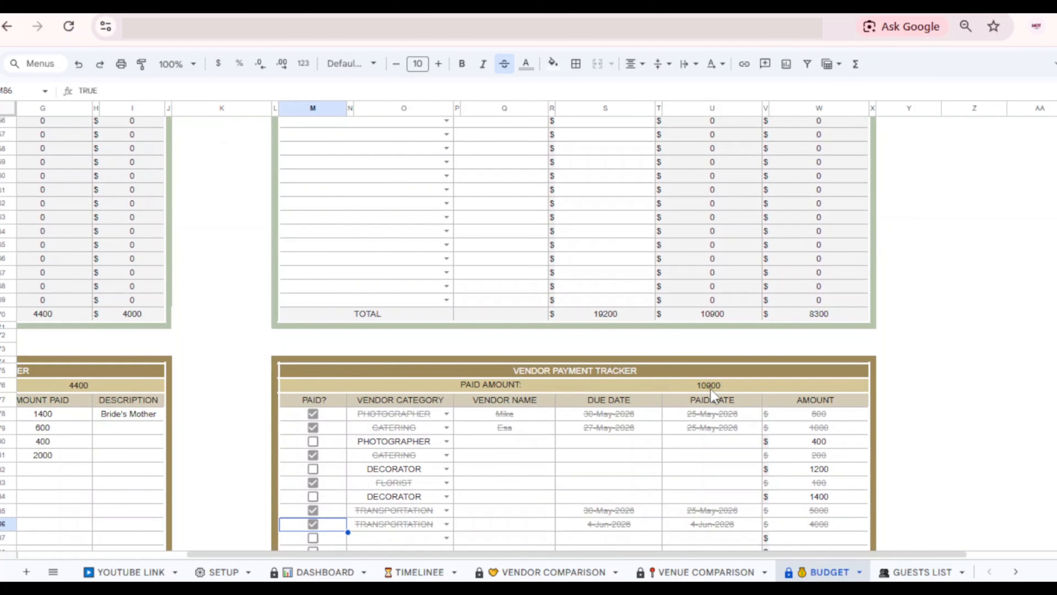
{"action": "scroll", "coordinate": [734, 390], "scroll_direction": "left", "scroll_amount": 5}
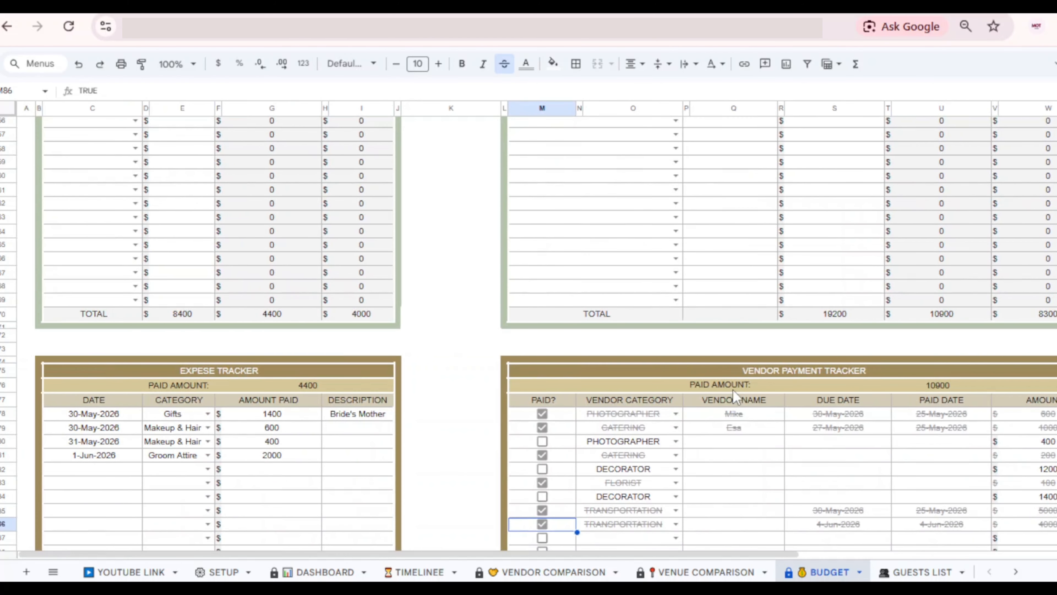
{"action": "scroll", "coordinate": [406, 392], "scroll_direction": "down", "scroll_amount": 1}
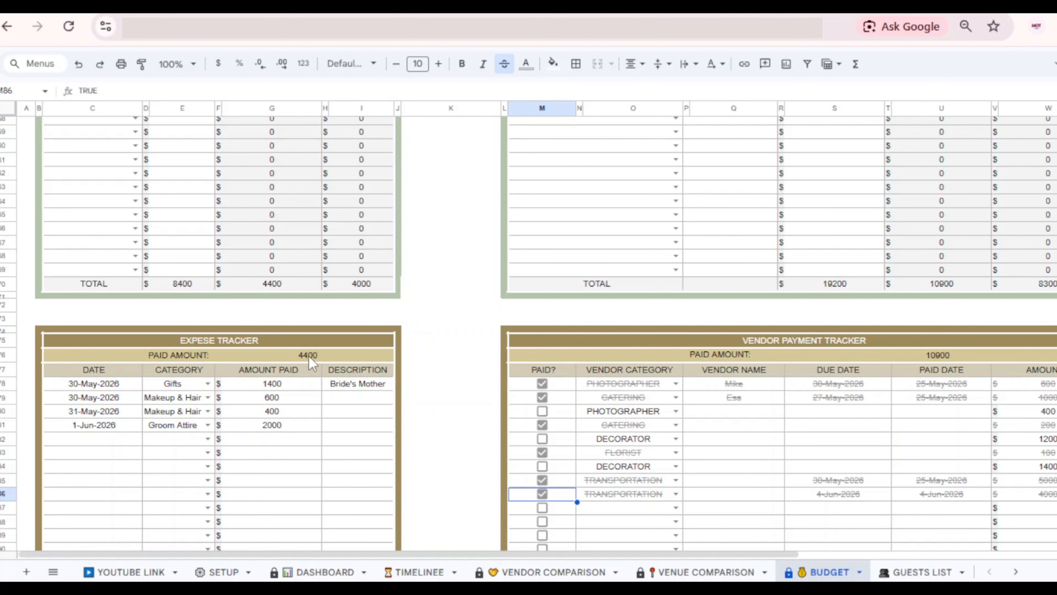
{"action": "scroll", "coordinate": [394, 342], "scroll_direction": "up", "scroll_amount": 20}
{"action": "scroll", "coordinate": [860, 334], "scroll_direction": "down", "scroll_amount": 1}
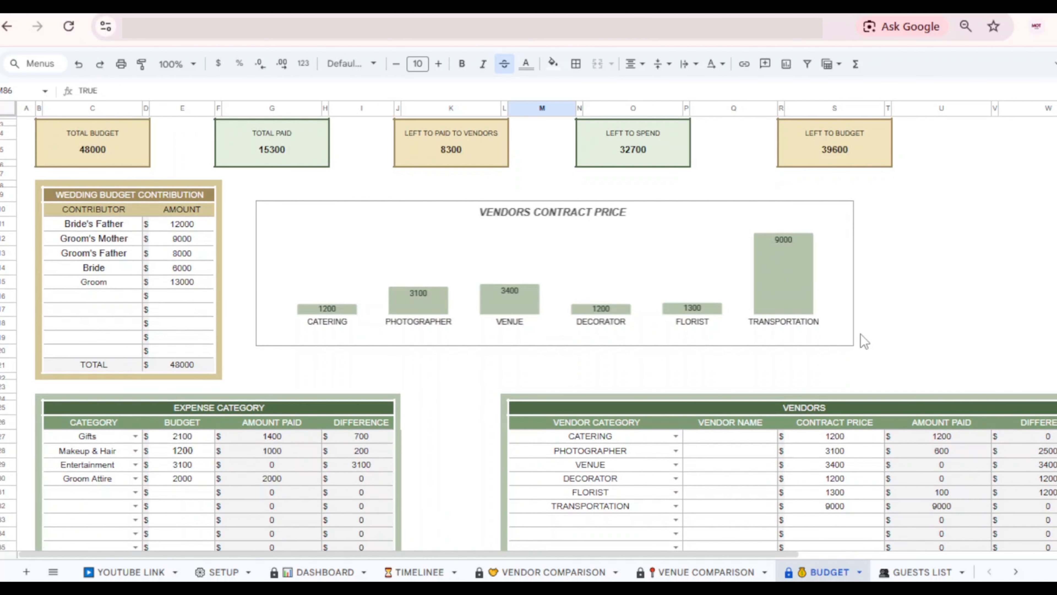
{"action": "scroll", "coordinate": [861, 334], "scroll_direction": "up", "scroll_amount": 1}
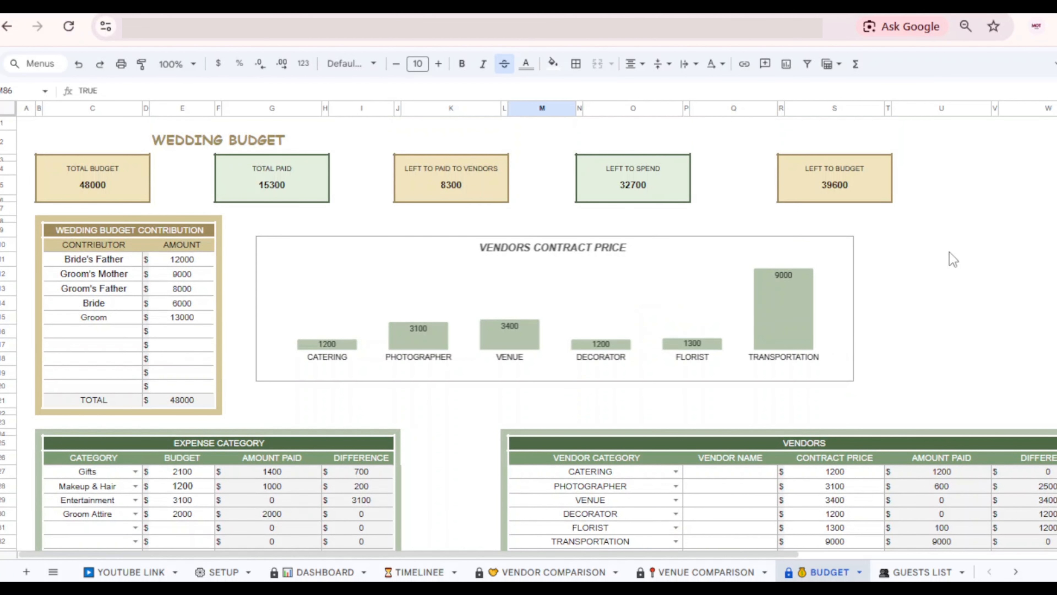
Set the DECORATOR contract price to 5000 in the vendors table
{"action": "scroll", "coordinate": [950, 252], "scroll_direction": "down", "scroll_amount": 3}
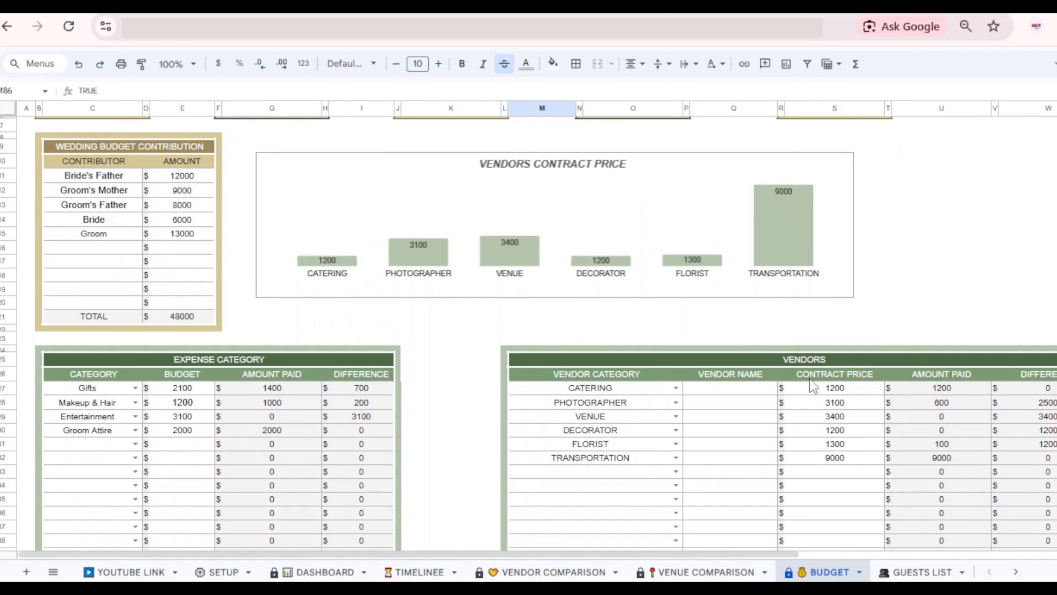
{"action": "left_click", "coordinate": [825, 446]}
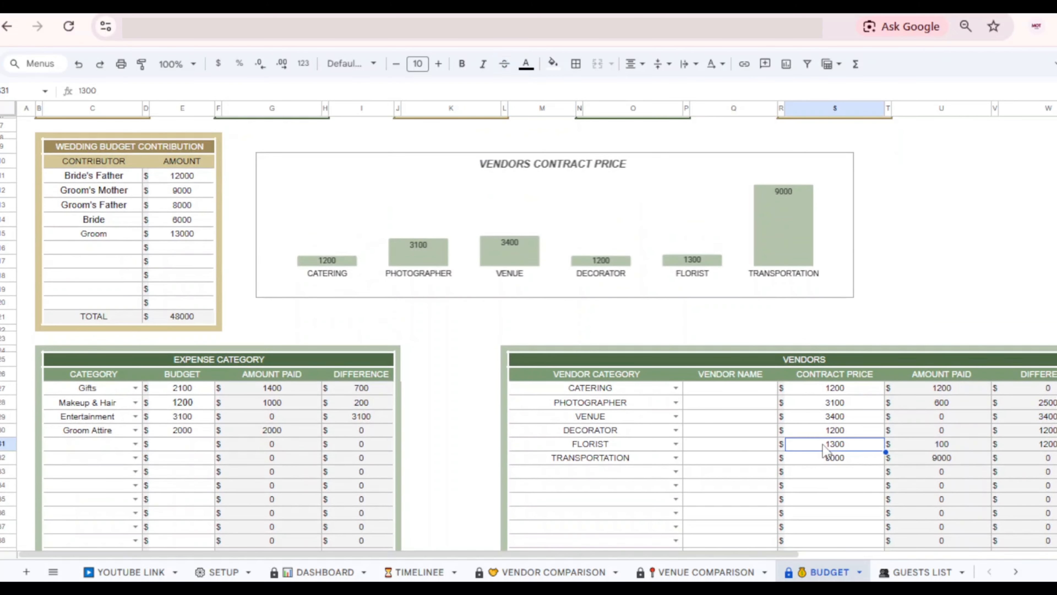
{"action": "key", "text": "Up"}
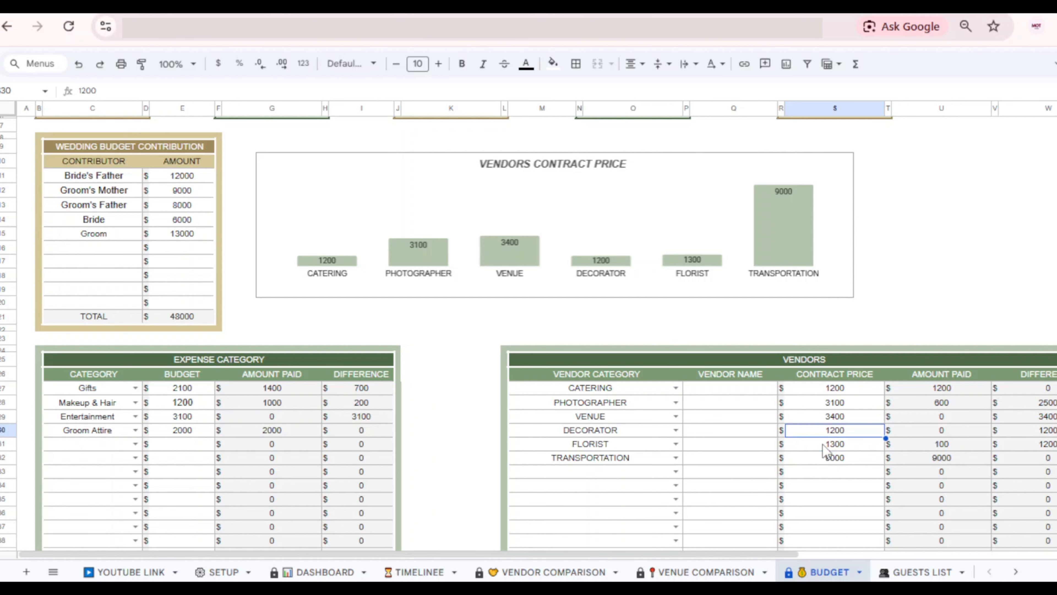
{"action": "type", "text": "5"}
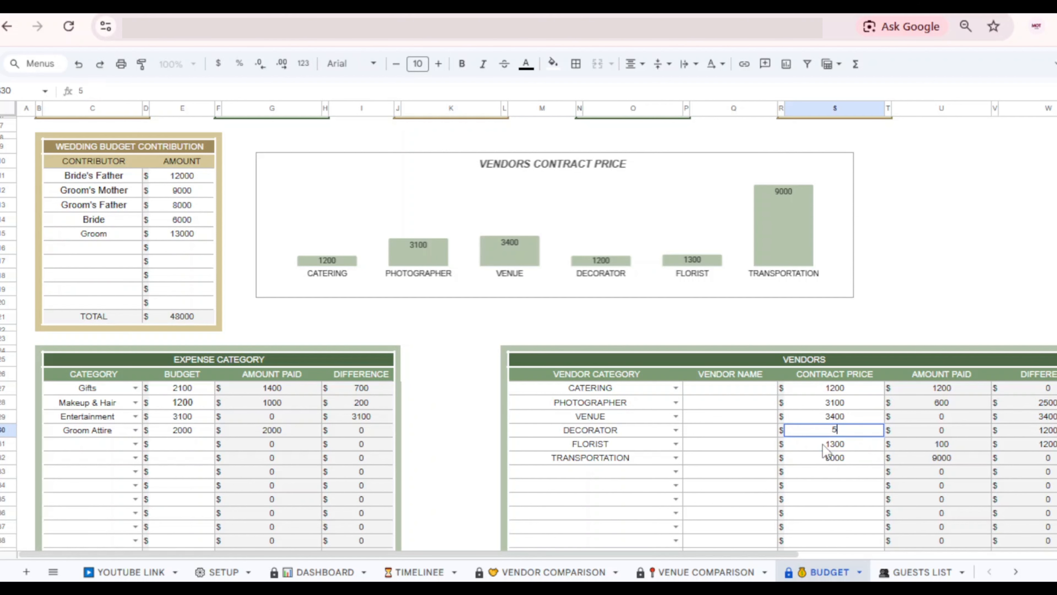
{"action": "type", "text": "000"}
{"action": "key", "text": "Return"}
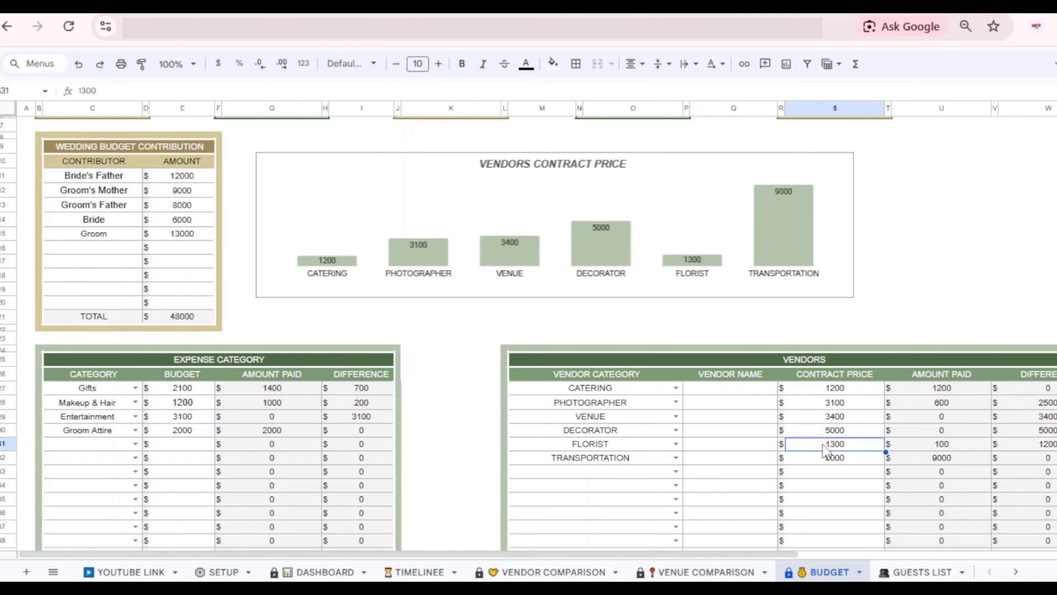
{"action": "scroll", "coordinate": [823, 449], "scroll_direction": "up", "scroll_amount": 2}
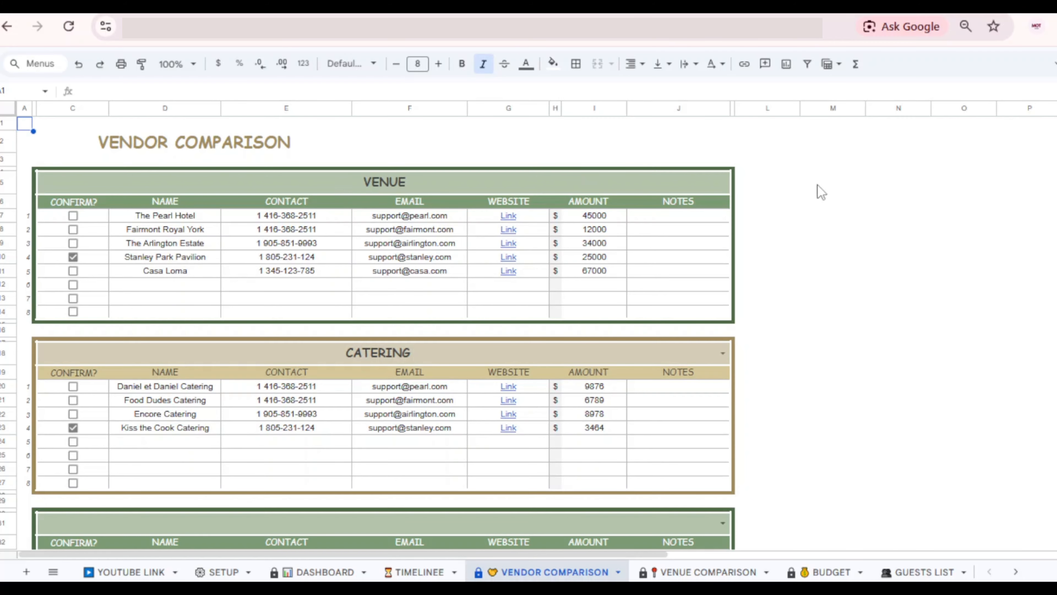
Highlight the VENUE table on the vendor comparison sheet and look over the CATERING table below it
{"action": "left_click_drag", "start_coordinate": [778, 184], "coordinate": [595, 321]}
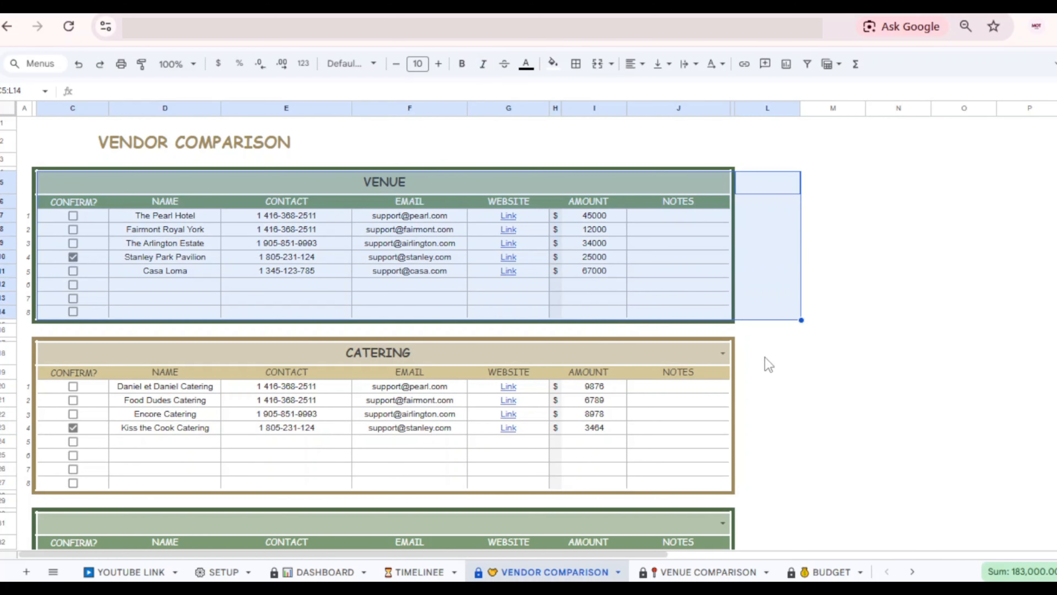
{"action": "scroll", "coordinate": [765, 357], "scroll_direction": "down", "scroll_amount": 1}
{"action": "left_click", "coordinate": [767, 341]}
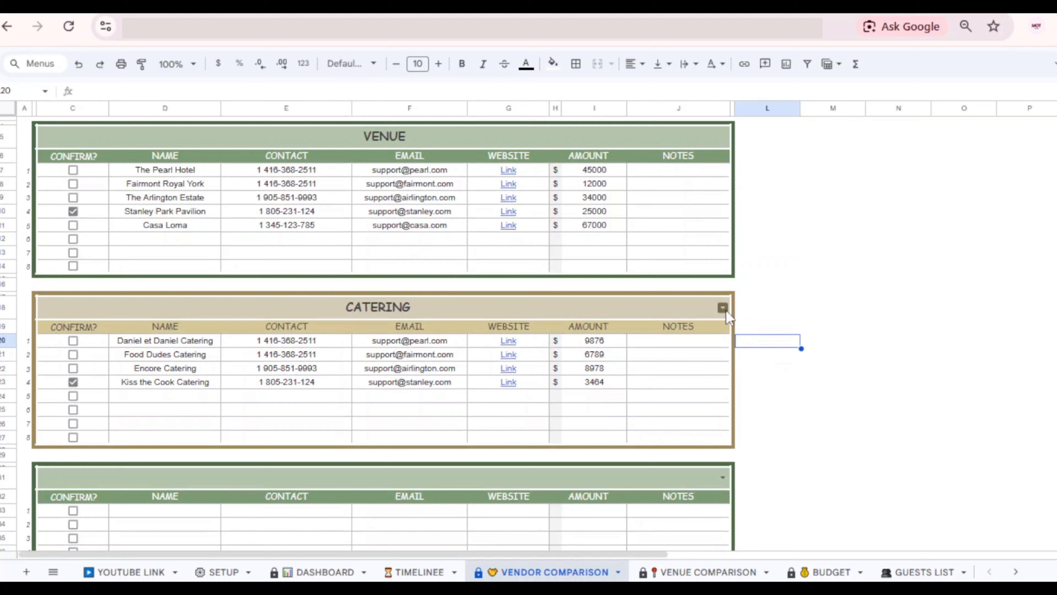
{"action": "scroll", "coordinate": [727, 318], "scroll_direction": "up", "scroll_amount": 1}
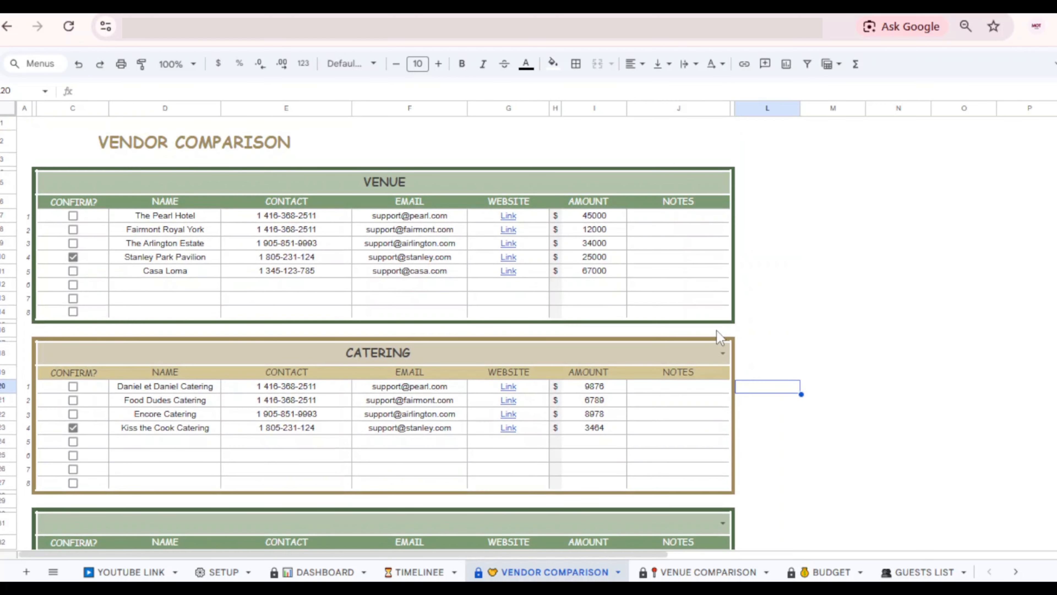
Try FLORIST as the vendor category of the second comparison table, and set it back to CATERING
{"action": "left_click", "coordinate": [723, 354]}
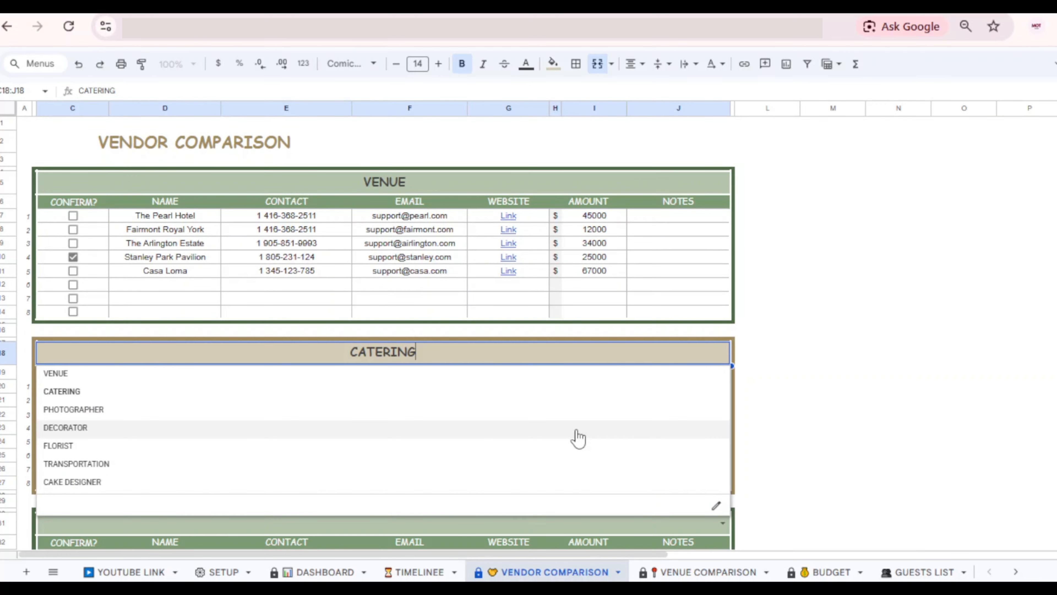
{"action": "left_click", "coordinate": [318, 447]}
{"action": "left_click", "coordinate": [723, 353]}
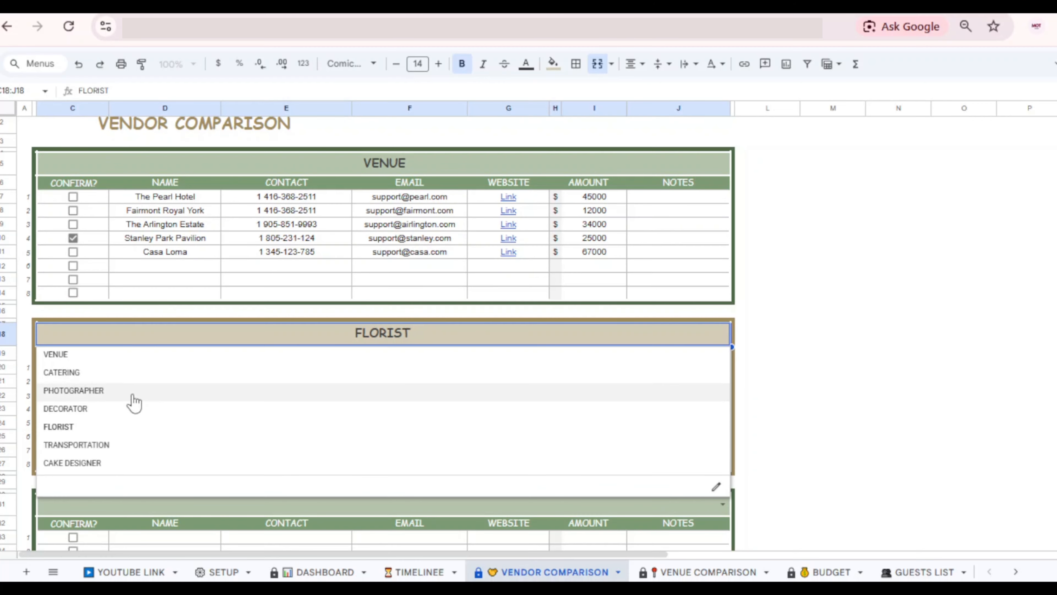
{"action": "left_click", "coordinate": [133, 378]}
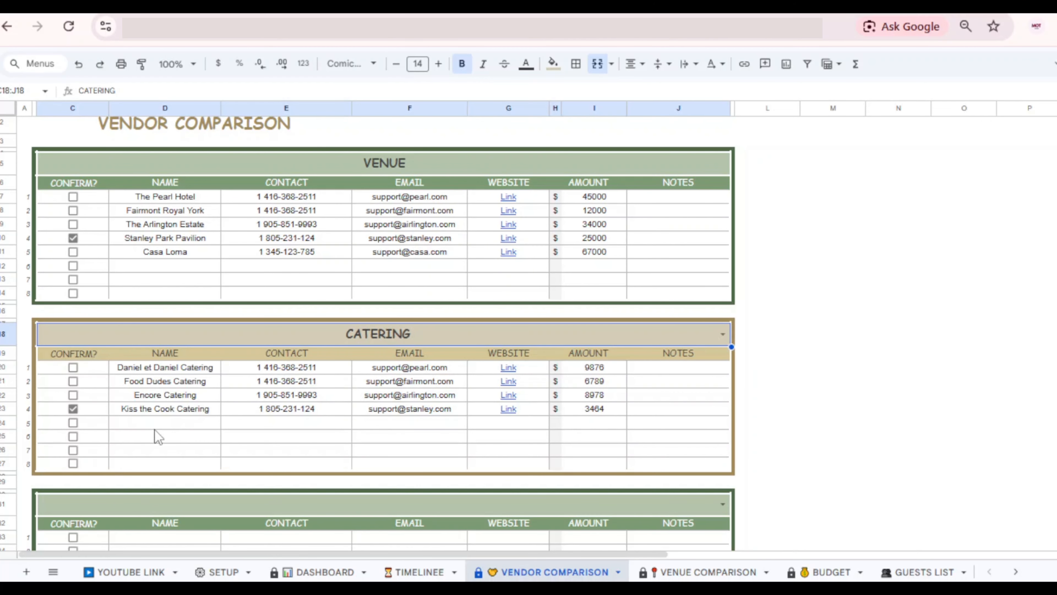
Look through the remaining comparison tables, and unconfirm and reconfirm Kiss the Cook Catering
{"action": "scroll", "coordinate": [156, 433], "scroll_direction": "down", "scroll_amount": 10}
{"action": "scroll", "coordinate": [154, 430], "scroll_direction": "up", "scroll_amount": 10}
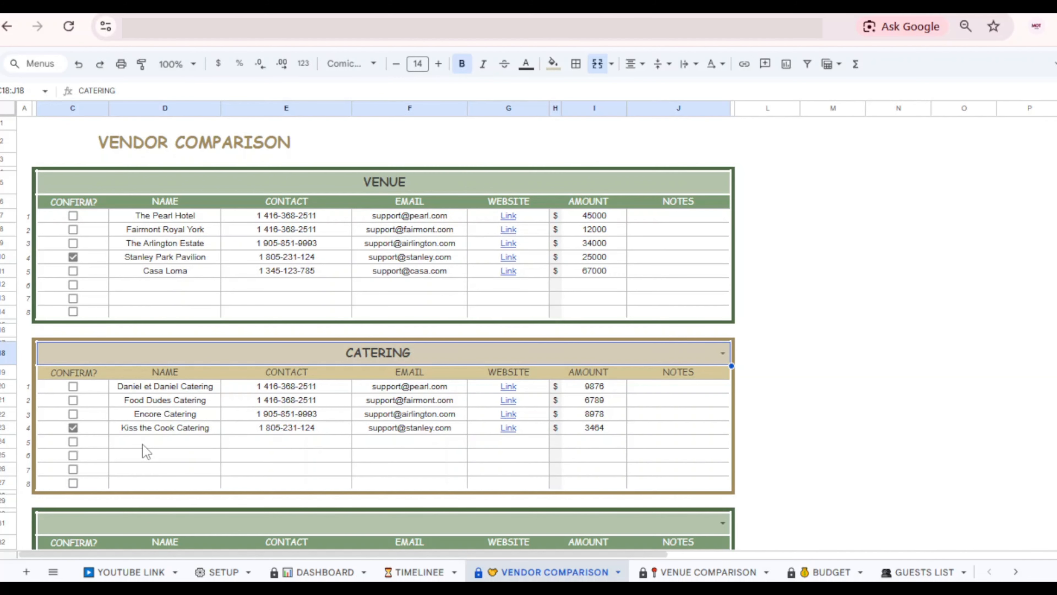
{"action": "left_click", "coordinate": [73, 427]}
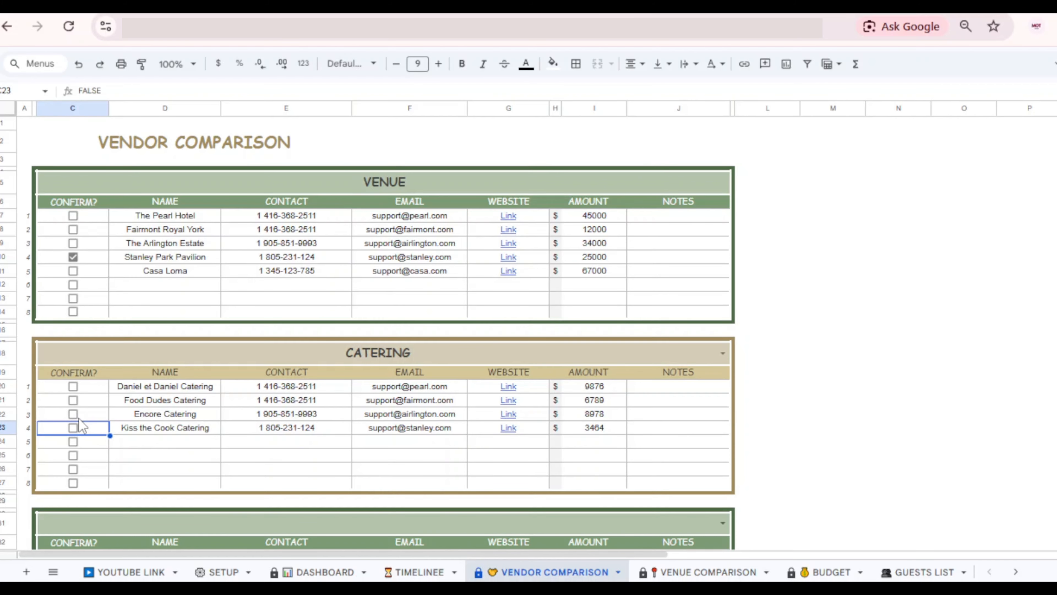
{"action": "left_click", "coordinate": [74, 429]}
Preview the website link of Kiss the Cook Catering and select the empty email cell below its row
{"action": "mouse_move", "coordinate": [576, 422]}
{"action": "scroll", "coordinate": [702, 402], "scroll_direction": "down", "scroll_amount": 1}
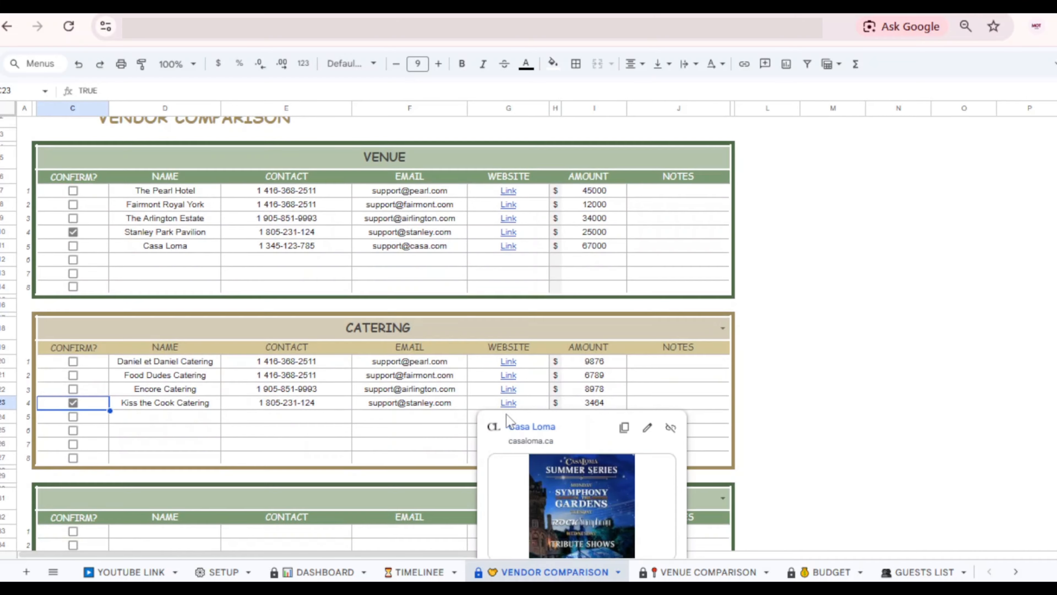
{"action": "left_click", "coordinate": [379, 408]}
{"action": "left_click", "coordinate": [401, 422]}
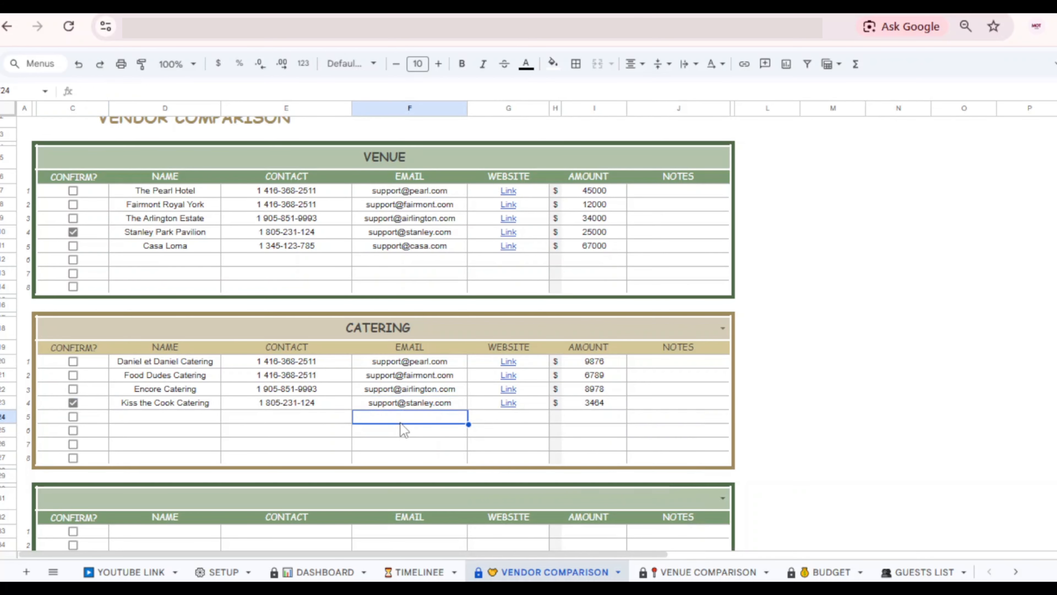
Enter Link in the website cell of the fifth CATERING row and attach the copied sheet URL to it
{"action": "key", "text": "Tab"}
{"action": "type", "text": "Li"}
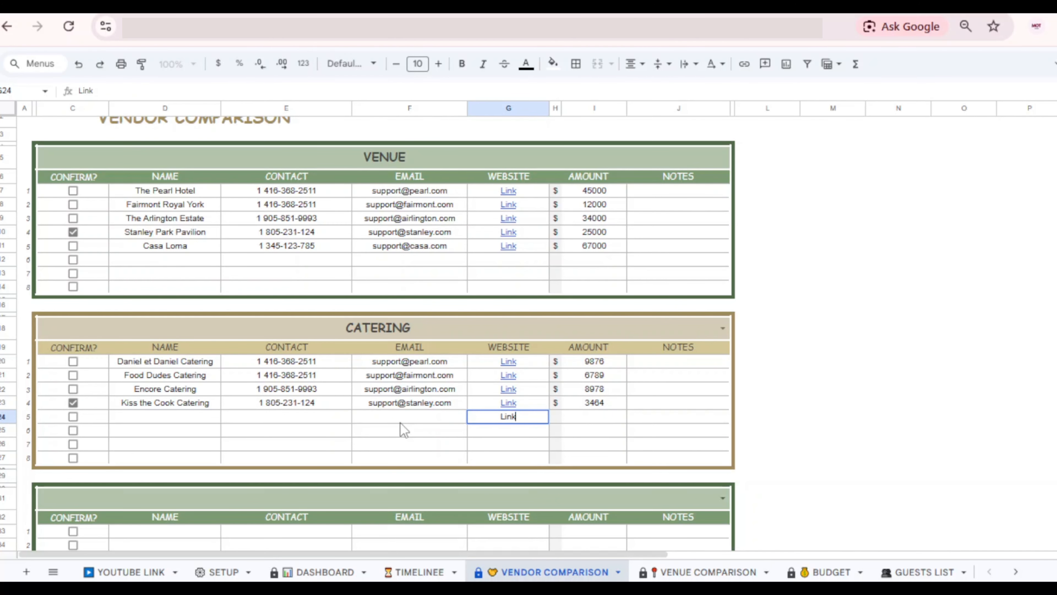
{"action": "key", "text": "Return"}
{"action": "key", "text": "Up"}
{"action": "right_click", "coordinate": [540, 422]}
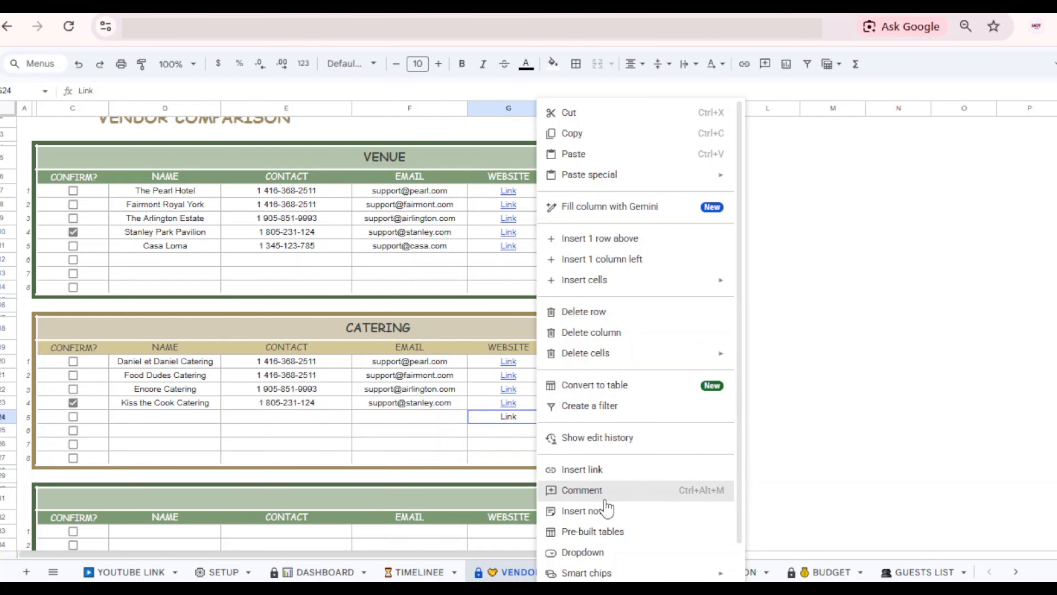
{"action": "left_click", "coordinate": [602, 476]}
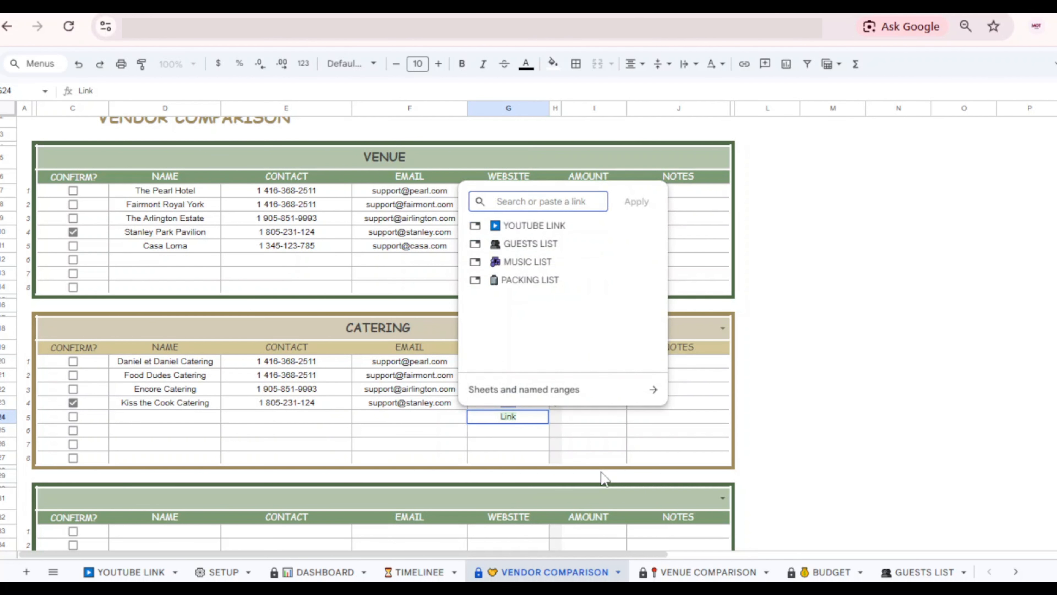
{"action": "key", "text": "ctrl+v"}
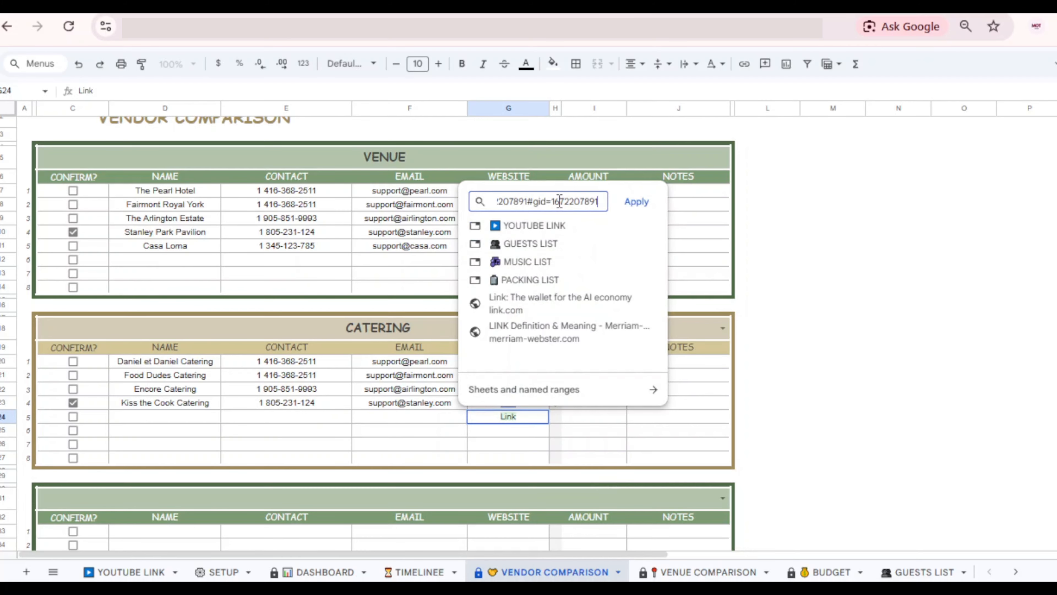
{"action": "left_click", "coordinate": [633, 204]}
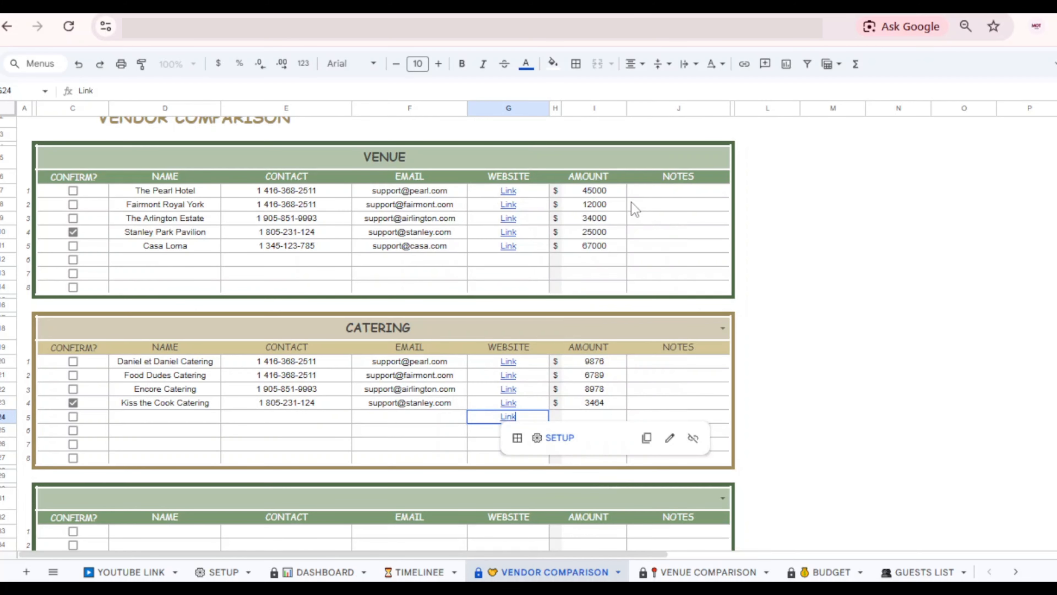
{"action": "left_click", "coordinate": [806, 355]}
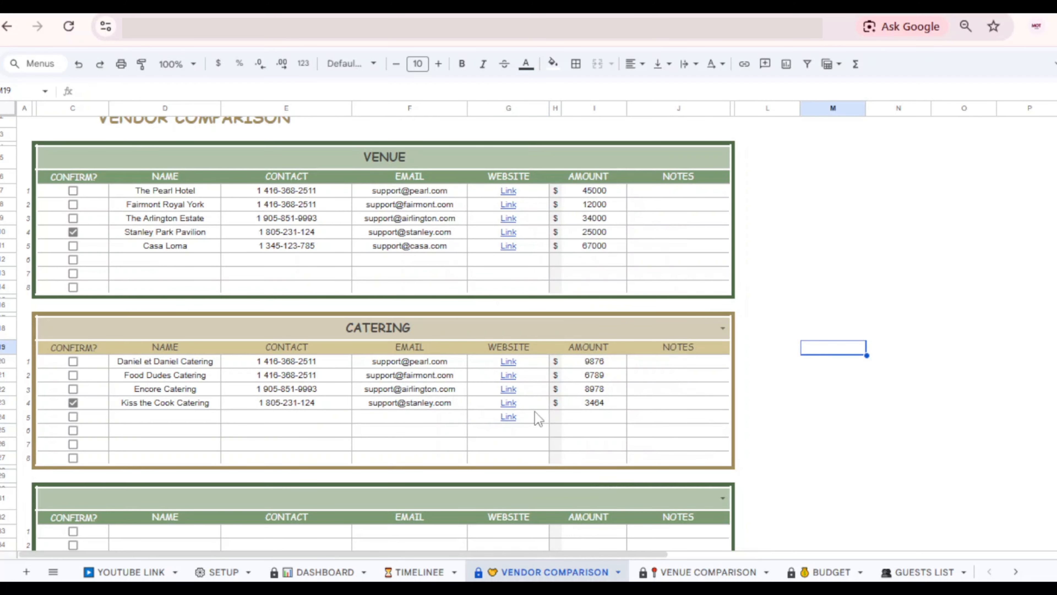
Look through the venue comparison sheet, covering the venue options' photos, information, contract prices, cost breakdowns and restrictions
{"action": "left_click", "coordinate": [713, 573]}
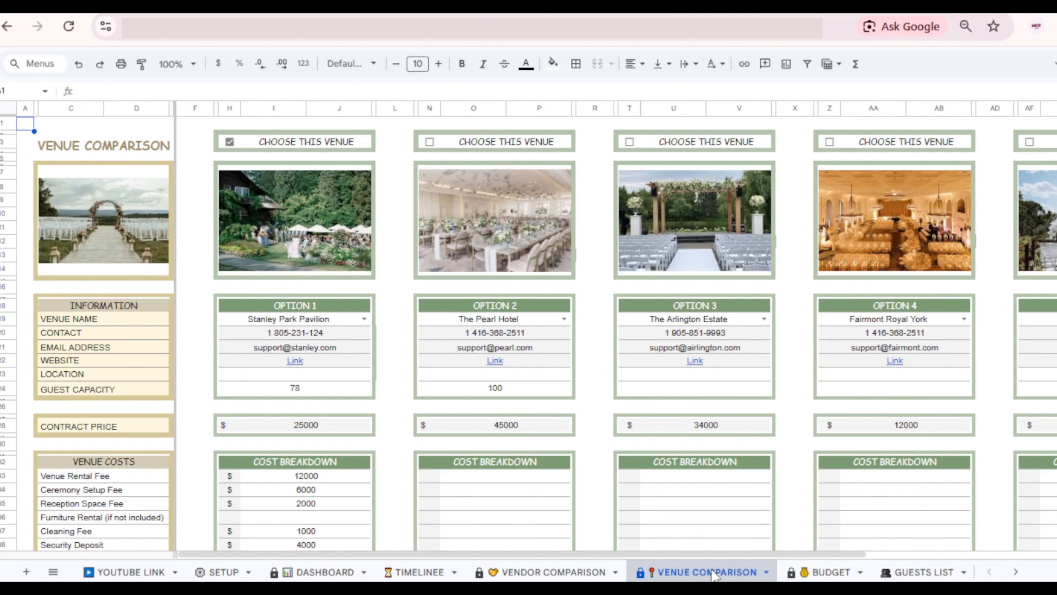
{"action": "scroll", "coordinate": [896, 489], "scroll_direction": "down", "scroll_amount": 1}
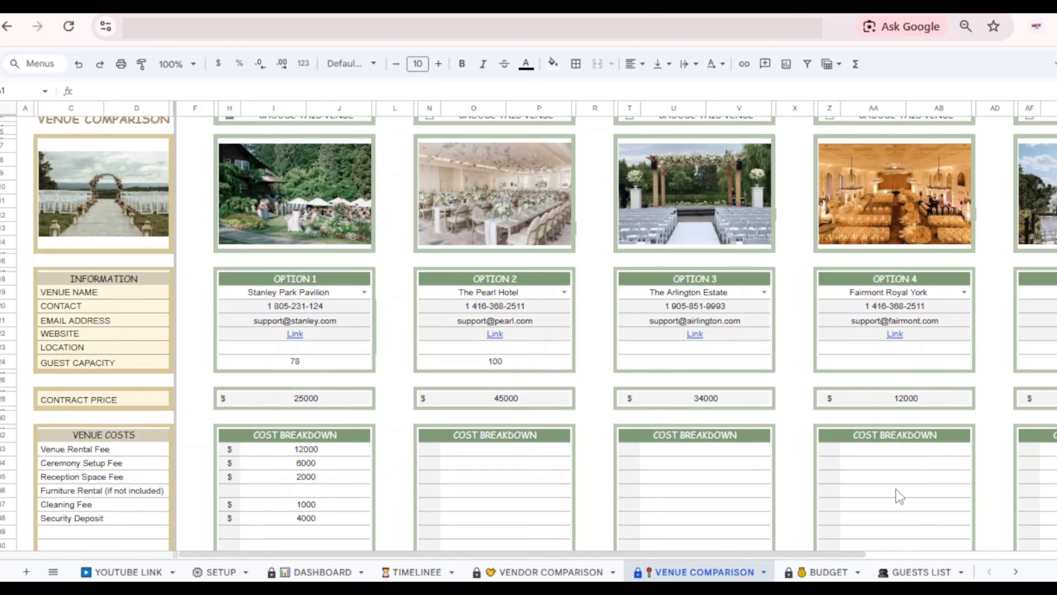
{"action": "scroll", "coordinate": [896, 489], "scroll_direction": "up", "scroll_amount": 1}
{"action": "scroll", "coordinate": [840, 385], "scroll_direction": "down", "scroll_amount": 5}
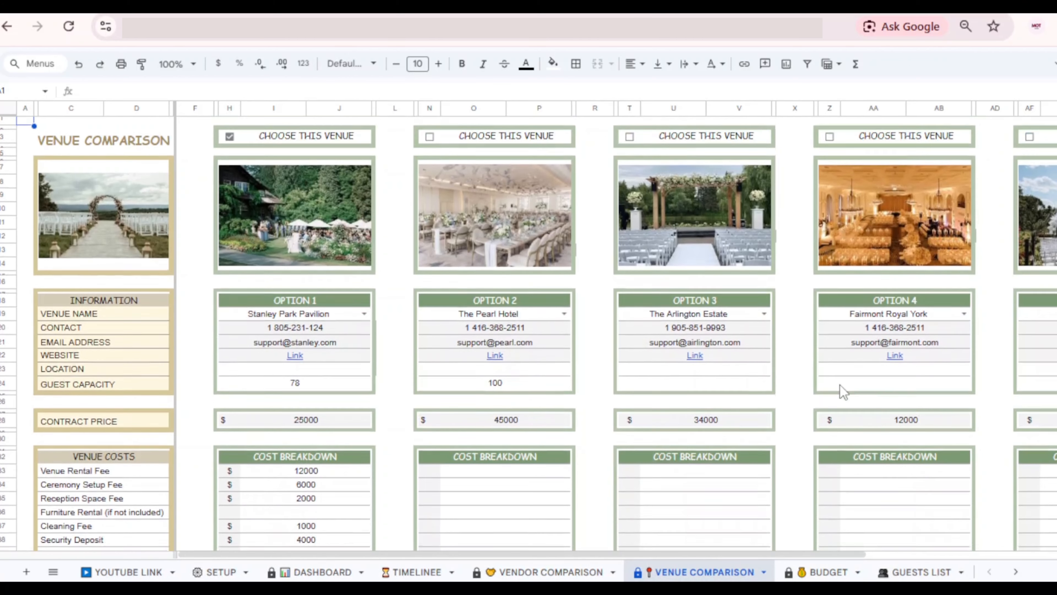
{"action": "scroll", "coordinate": [840, 385], "scroll_direction": "down", "scroll_amount": 3}
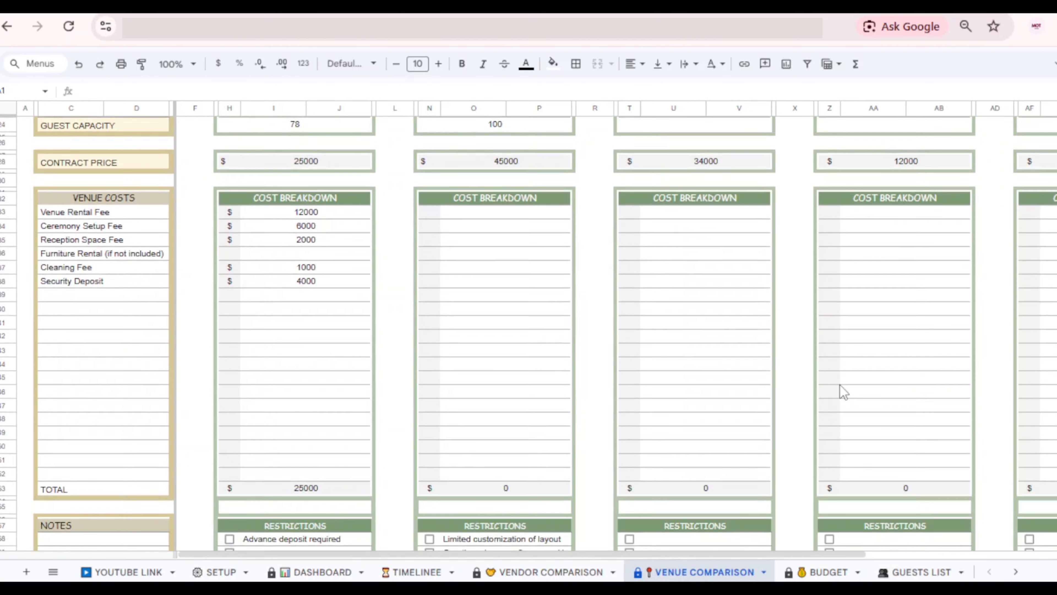
{"action": "scroll", "coordinate": [840, 385], "scroll_direction": "down", "scroll_amount": 1}
{"action": "scroll", "coordinate": [840, 392], "scroll_direction": "down", "scroll_amount": 1}
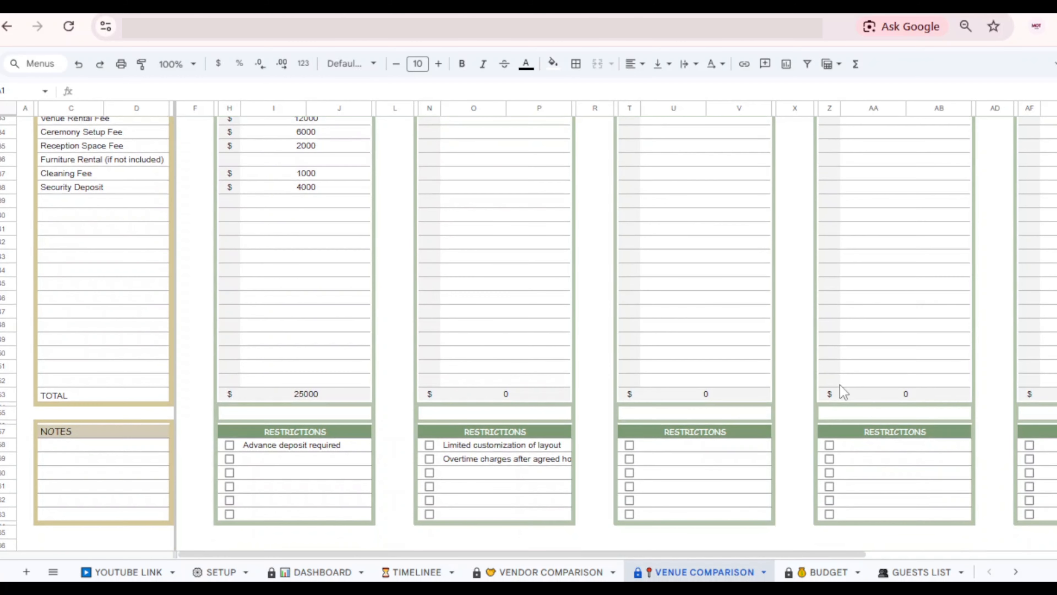
{"action": "scroll", "coordinate": [839, 386], "scroll_direction": "up", "scroll_amount": 4}
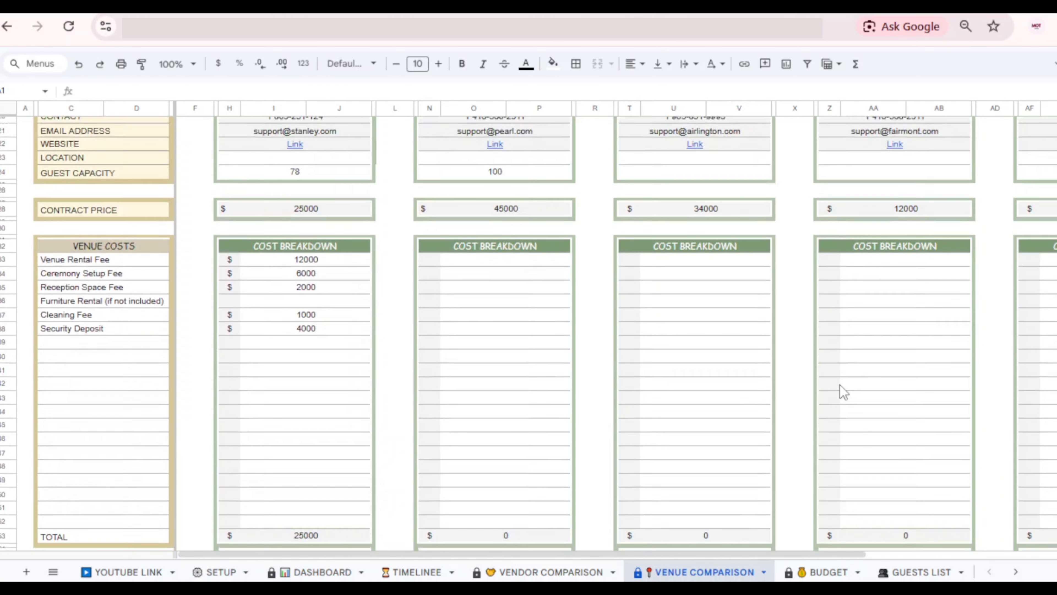
{"action": "scroll", "coordinate": [840, 386], "scroll_direction": "up", "scroll_amount": 1}
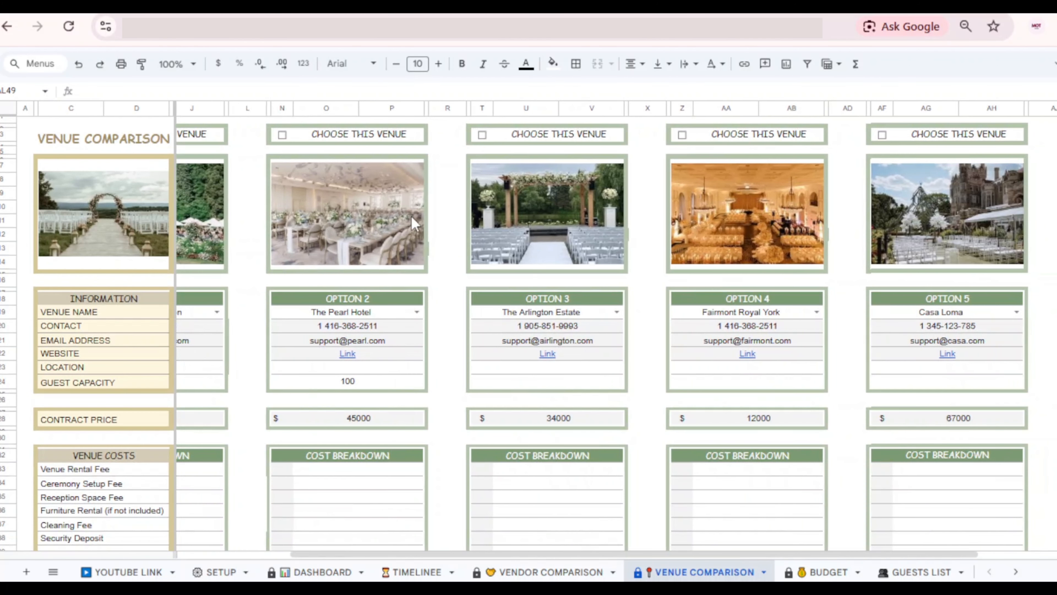
{"action": "scroll", "coordinate": [411, 215], "scroll_direction": "left", "scroll_amount": 3}
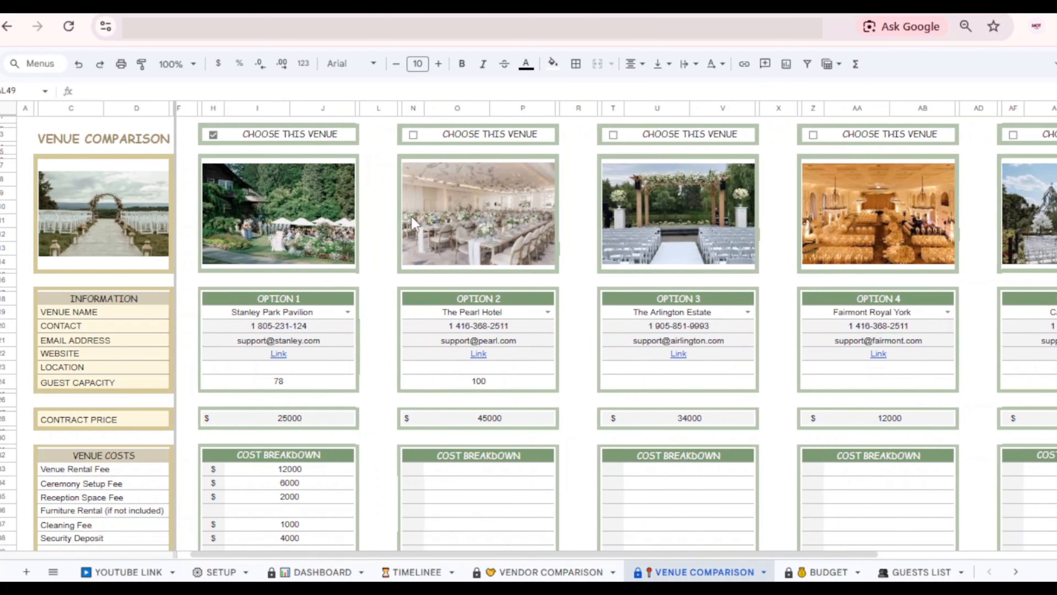
Open the in-cell image insertion for the Option 1 venue photo and close it without adding a picture
{"action": "left_click", "coordinate": [261, 204]}
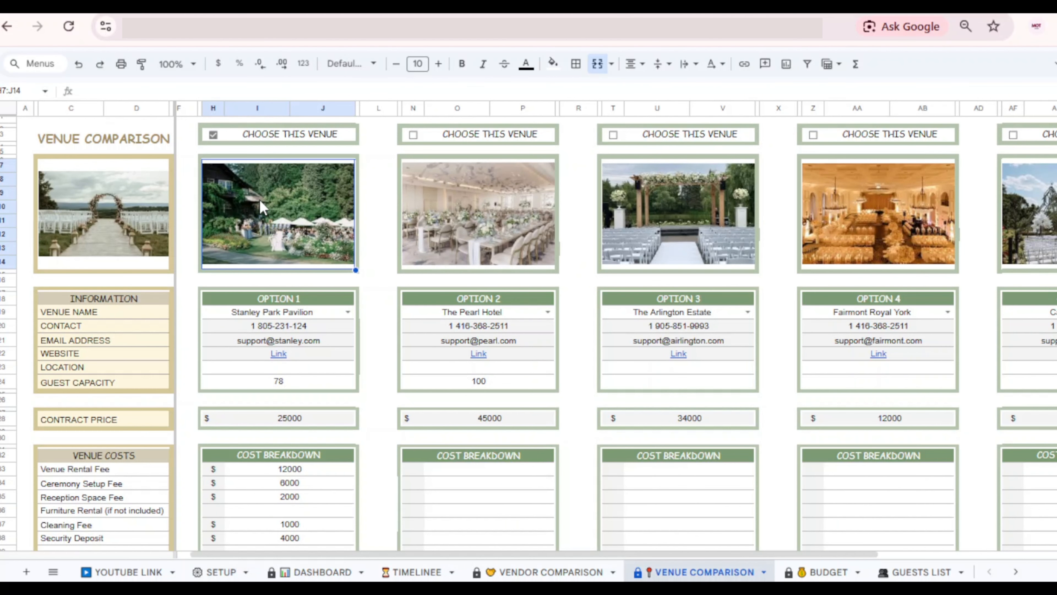
{"action": "scroll", "coordinate": [261, 204], "scroll_direction": "right", "scroll_amount": 2}
{"action": "scroll", "coordinate": [261, 204], "scroll_direction": "left", "scroll_amount": 3}
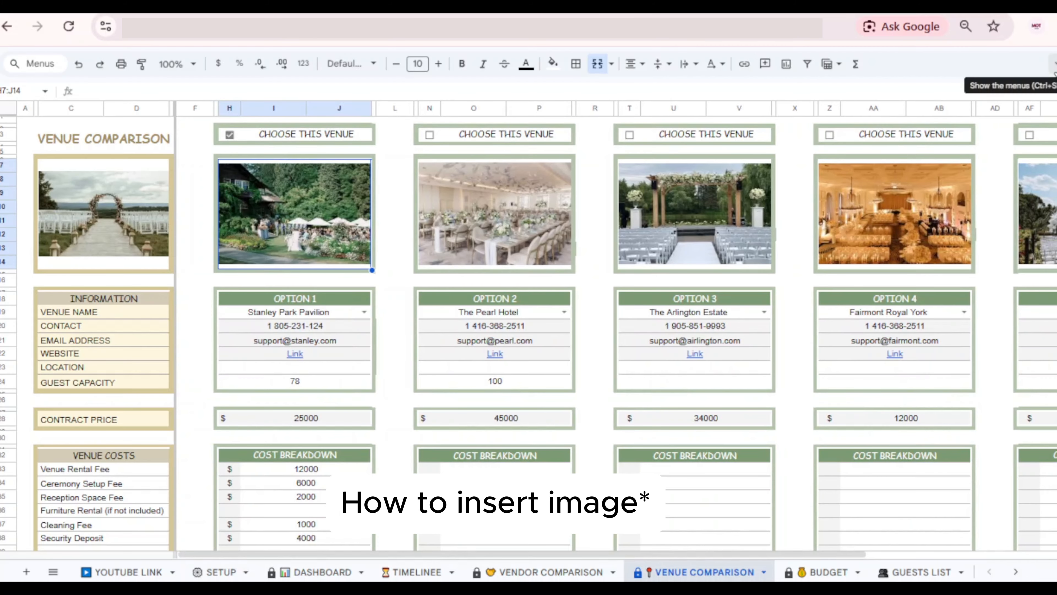
{"action": "left_click", "coordinate": [1054, 63]}
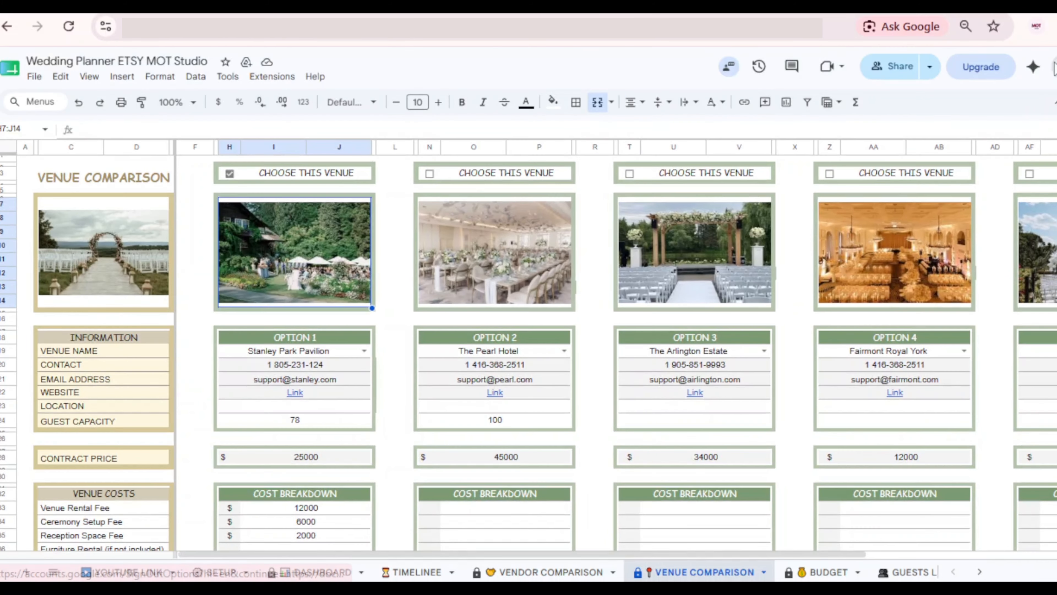
{"action": "left_click", "coordinate": [122, 77]}
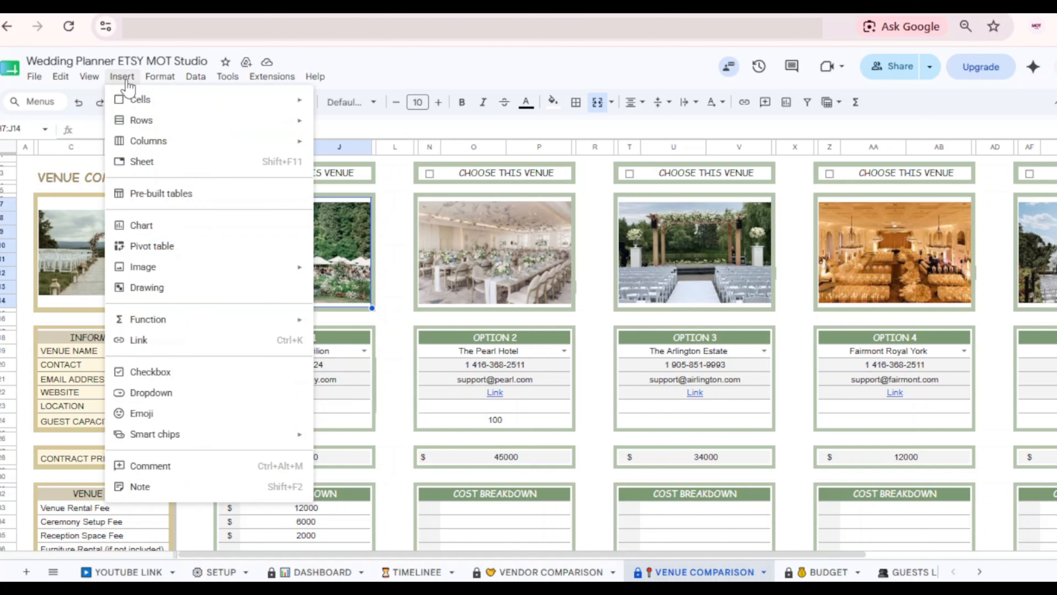
{"action": "mouse_move", "coordinate": [148, 266]}
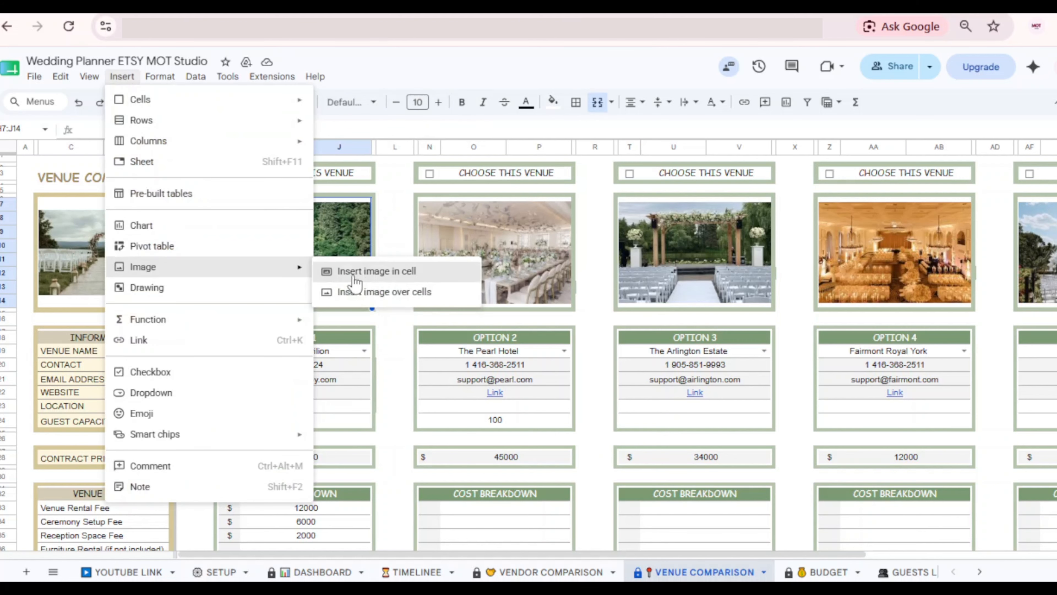
{"action": "left_click", "coordinate": [368, 275]}
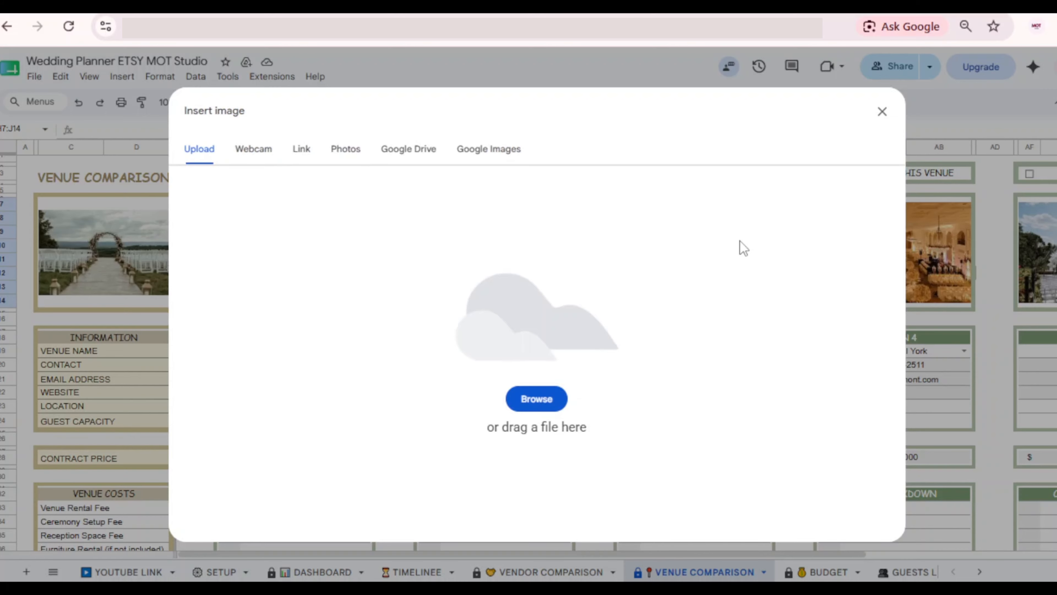
{"action": "left_click", "coordinate": [882, 111]}
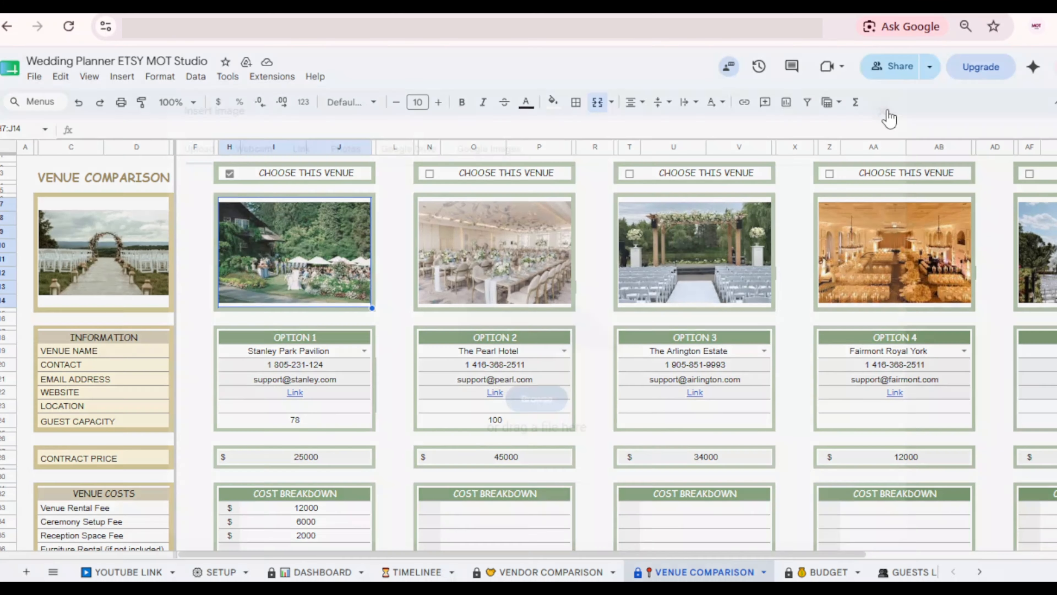
Highlight the contact, email address and website rows of venue Options 1 and 2, and clear the selection
{"action": "scroll", "coordinate": [198, 313], "scroll_direction": "down", "scroll_amount": 1}
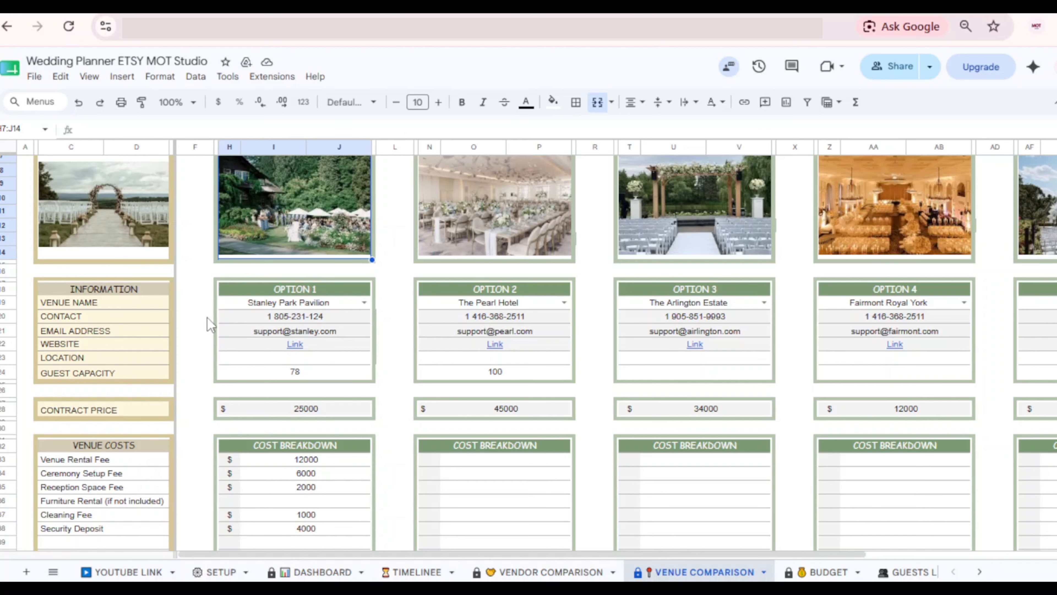
{"action": "left_click_drag", "start_coordinate": [208, 318], "coordinate": [587, 348]}
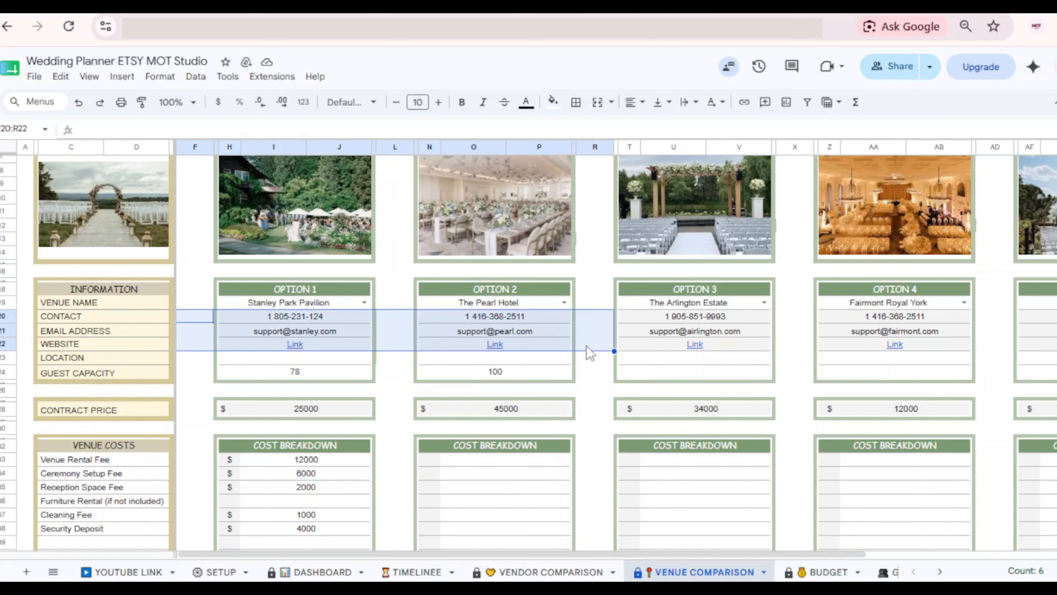
{"action": "left_click", "coordinate": [587, 346]}
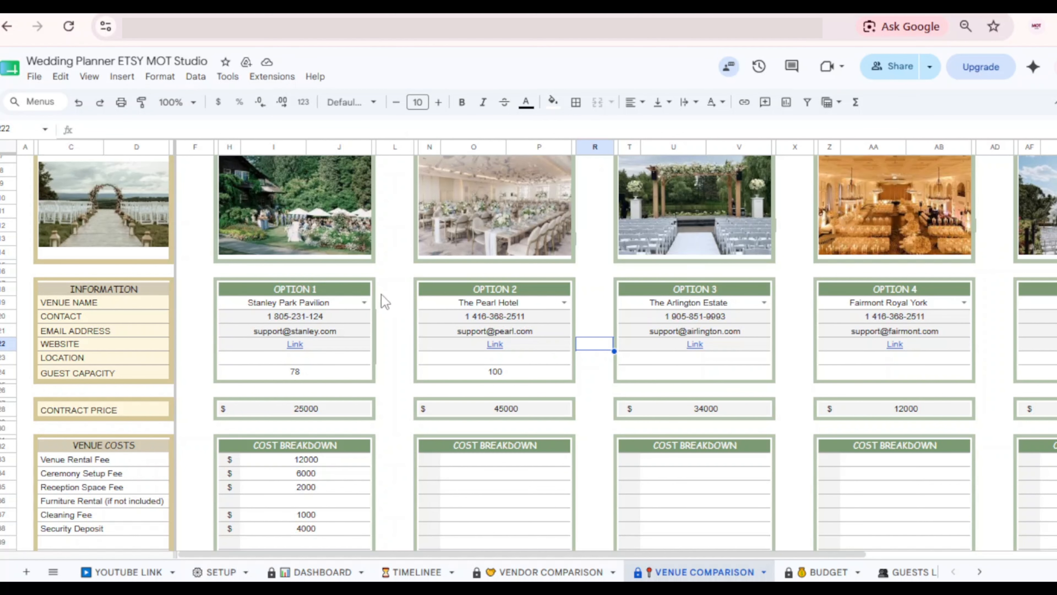
Try The Pearl Hotel as the Option 1 venue name, look over its details, and undo the change
{"action": "left_click", "coordinate": [365, 303]}
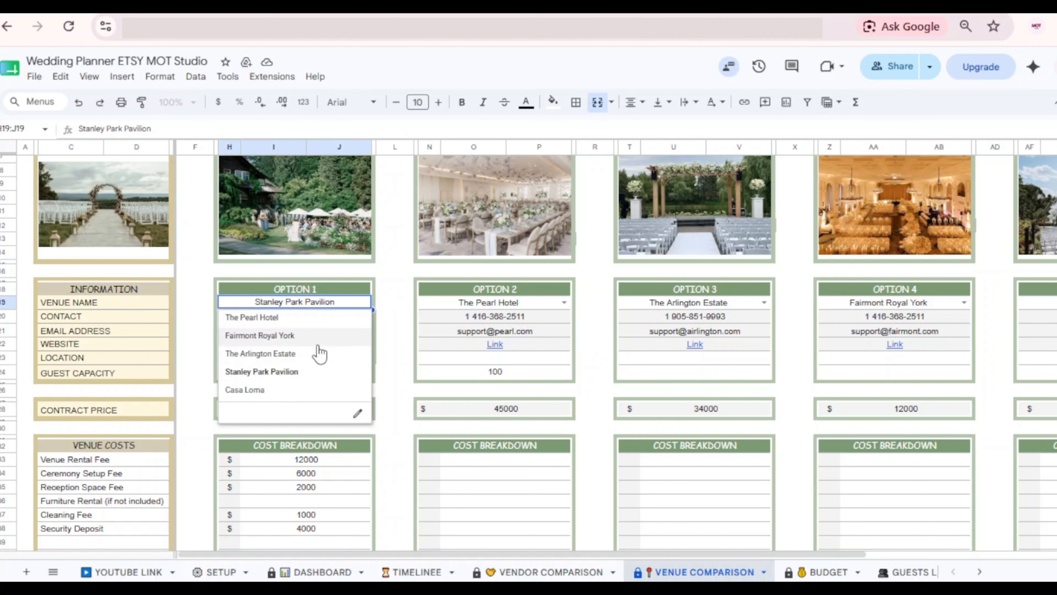
{"action": "left_click", "coordinate": [319, 318]}
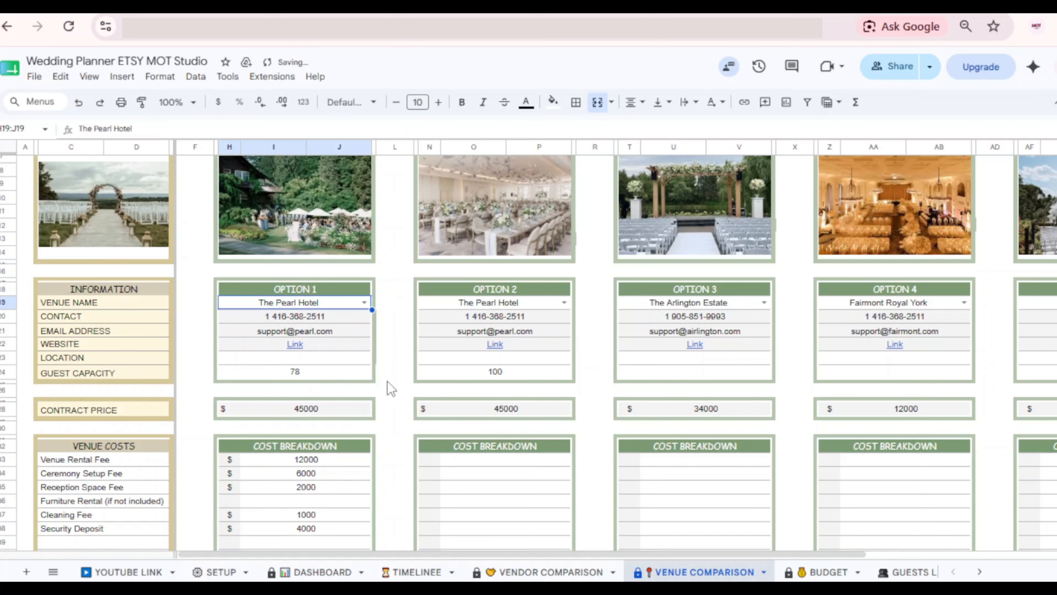
{"action": "scroll", "coordinate": [389, 439], "scroll_direction": "down", "scroll_amount": 1}
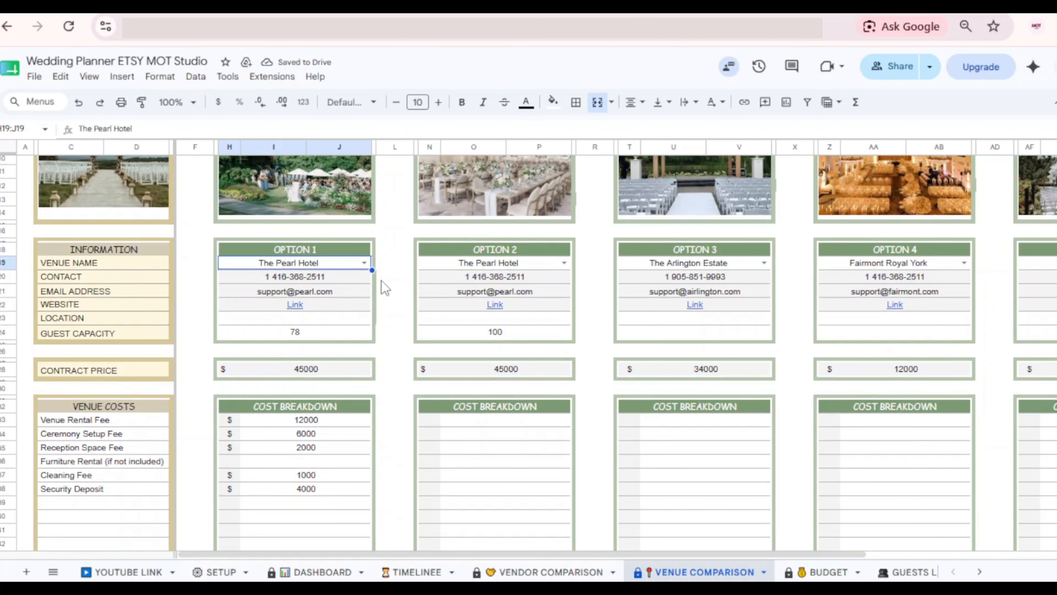
{"action": "left_click", "coordinate": [364, 263]}
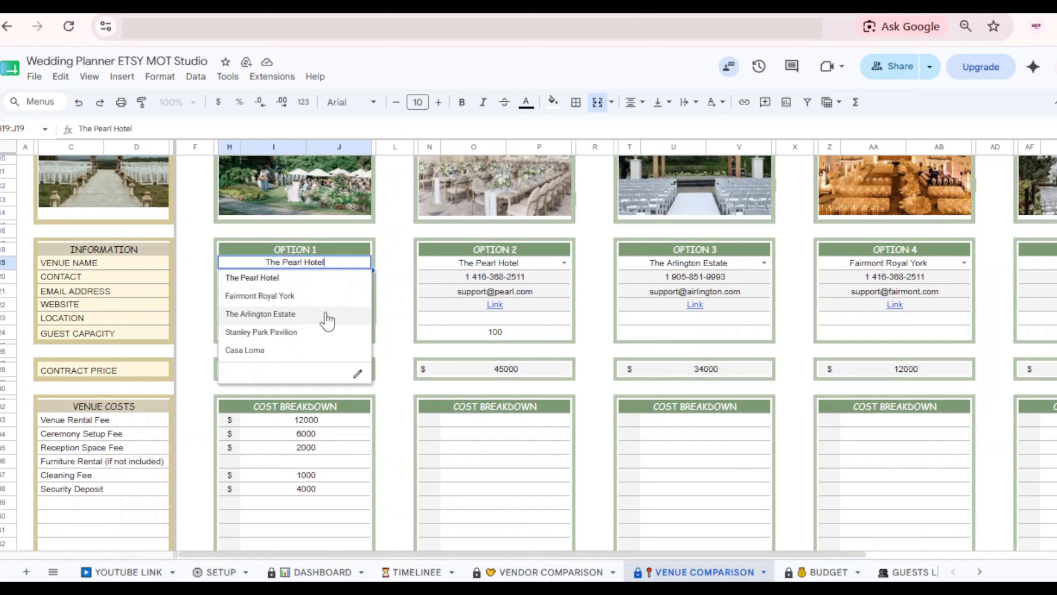
{"action": "left_click", "coordinate": [396, 260]}
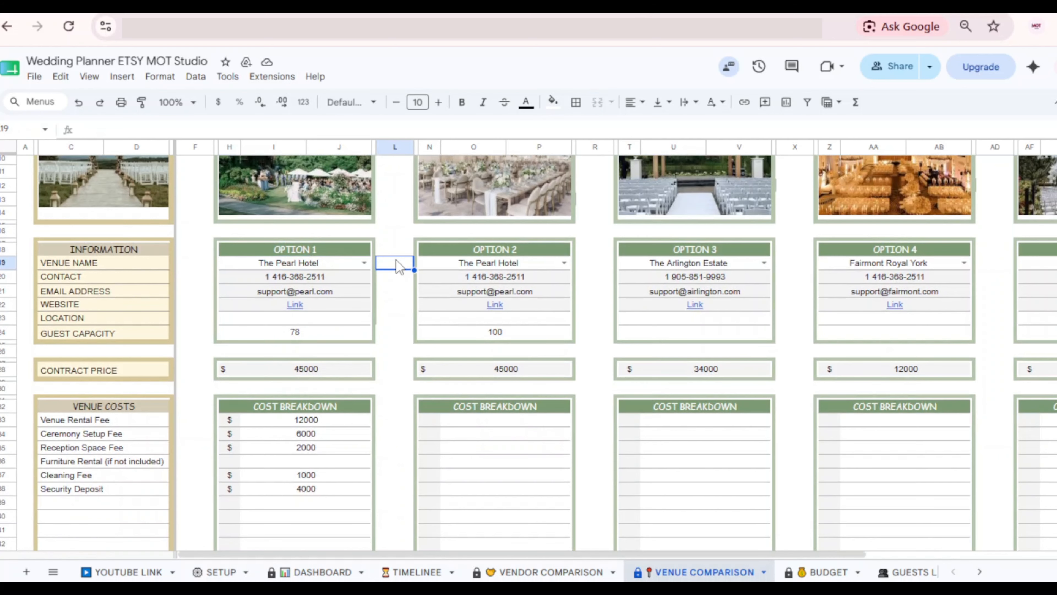
{"action": "key", "text": "ctrl+z"}
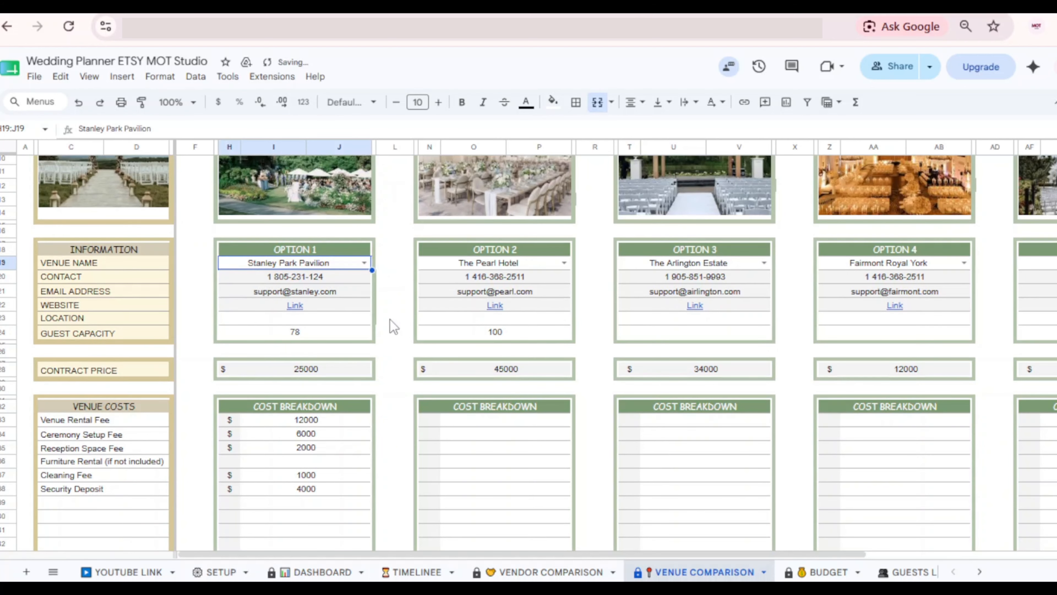
Add Chairs as a new item in the venue costs list, below Security Deposit
{"action": "scroll", "coordinate": [391, 325], "scroll_direction": "down", "scroll_amount": 2}
{"action": "scroll", "coordinate": [362, 277], "scroll_direction": "up", "scroll_amount": 4}
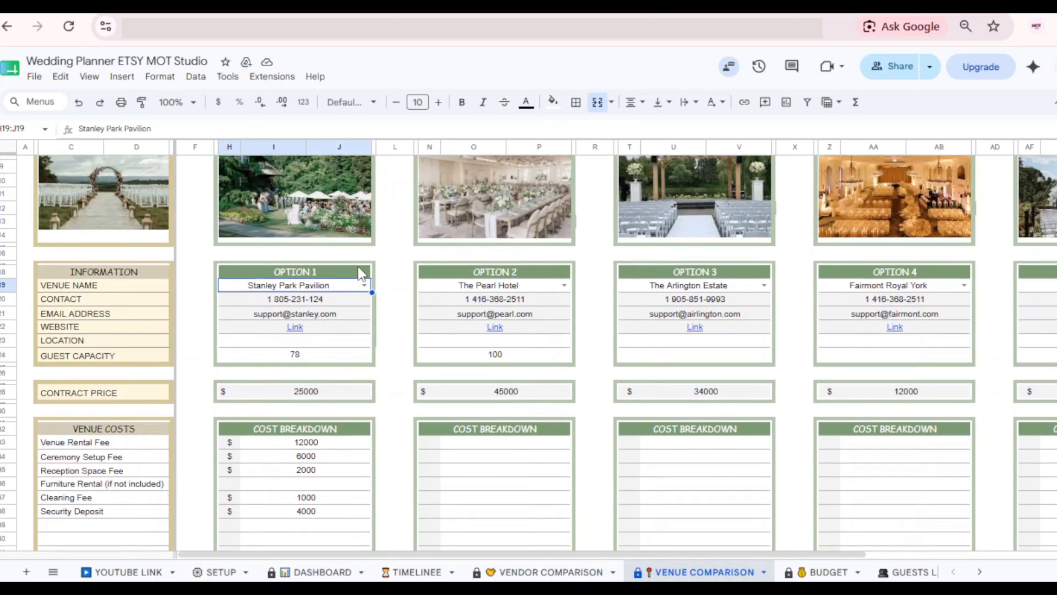
{"action": "scroll", "coordinate": [360, 270], "scroll_direction": "up", "scroll_amount": 1}
{"action": "scroll", "coordinate": [358, 268], "scroll_direction": "down", "scroll_amount": 6}
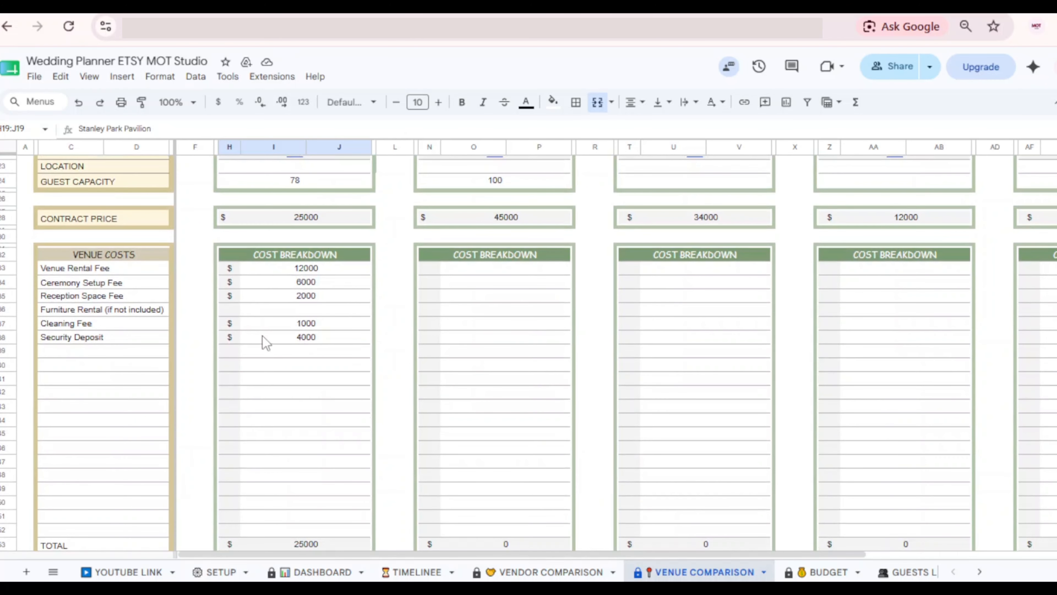
{"action": "left_click", "coordinate": [127, 359]}
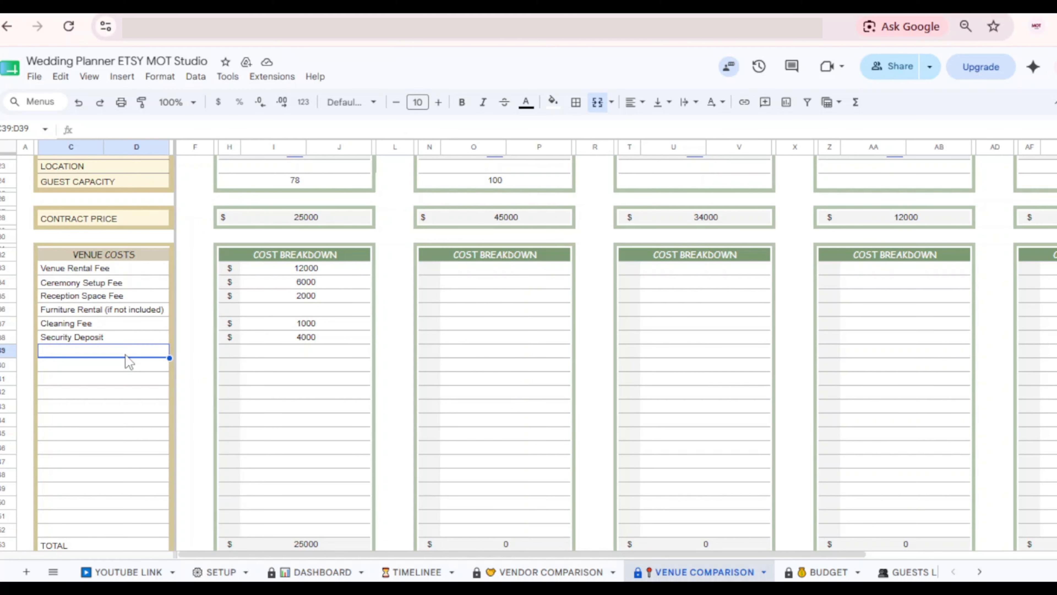
{"action": "type", "text": "Ch"}
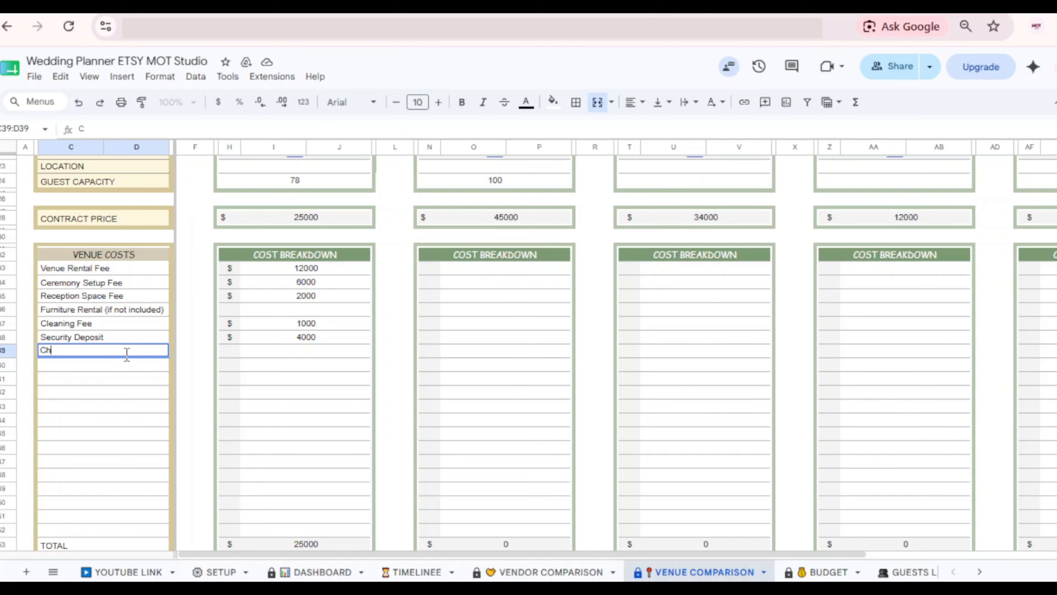
{"action": "type", "text": "airs"}
{"action": "key", "text": "Tab"}
{"action": "key", "text": "Tab"}
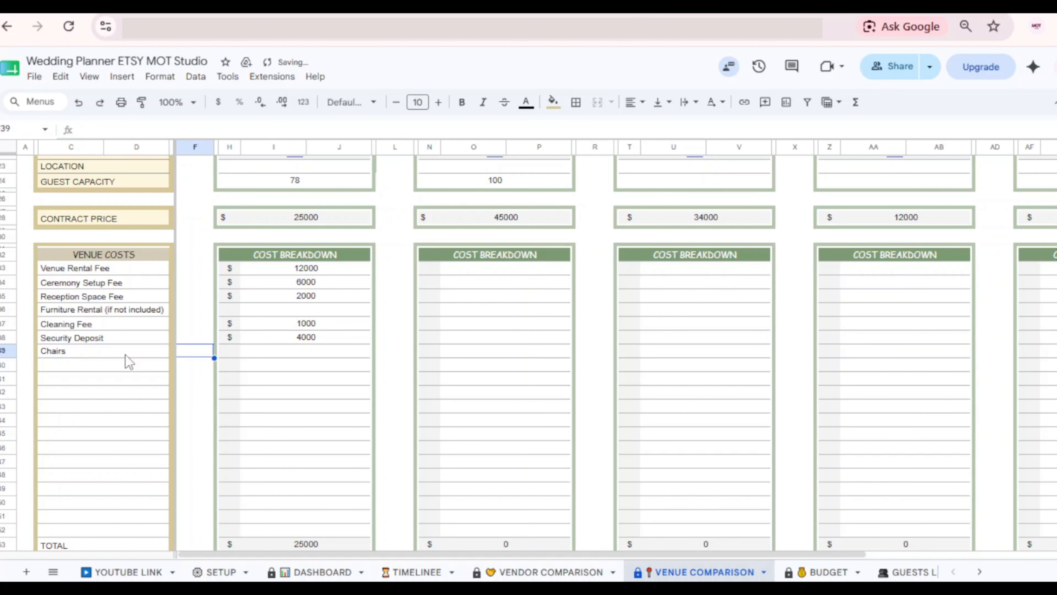
Enter 500 as the Chairs cost in the Option 1 venue cost breakdown
{"action": "key", "text": "Tab"}
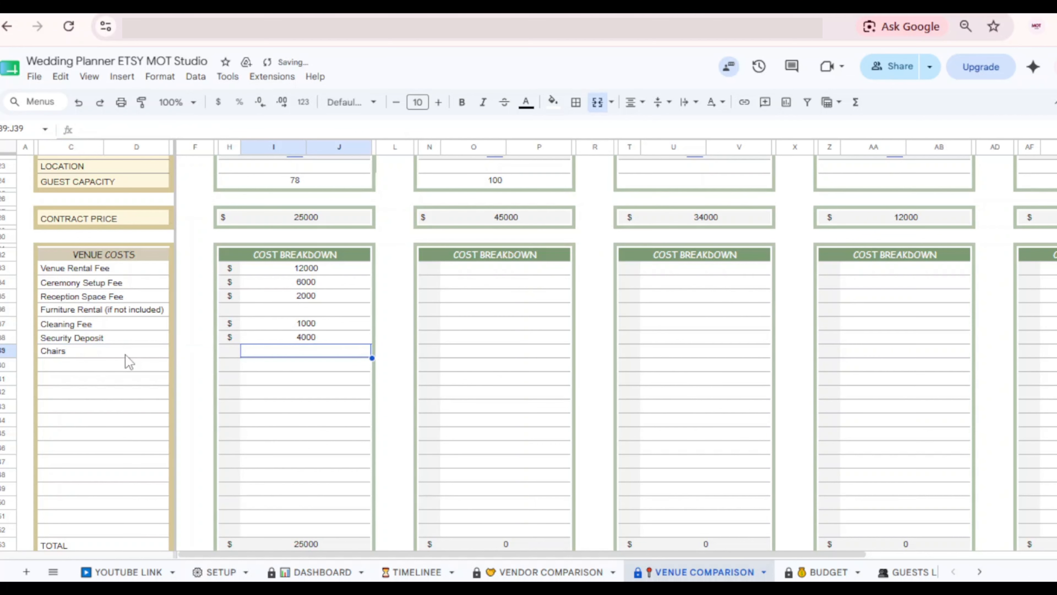
{"action": "type", "text": "500"}
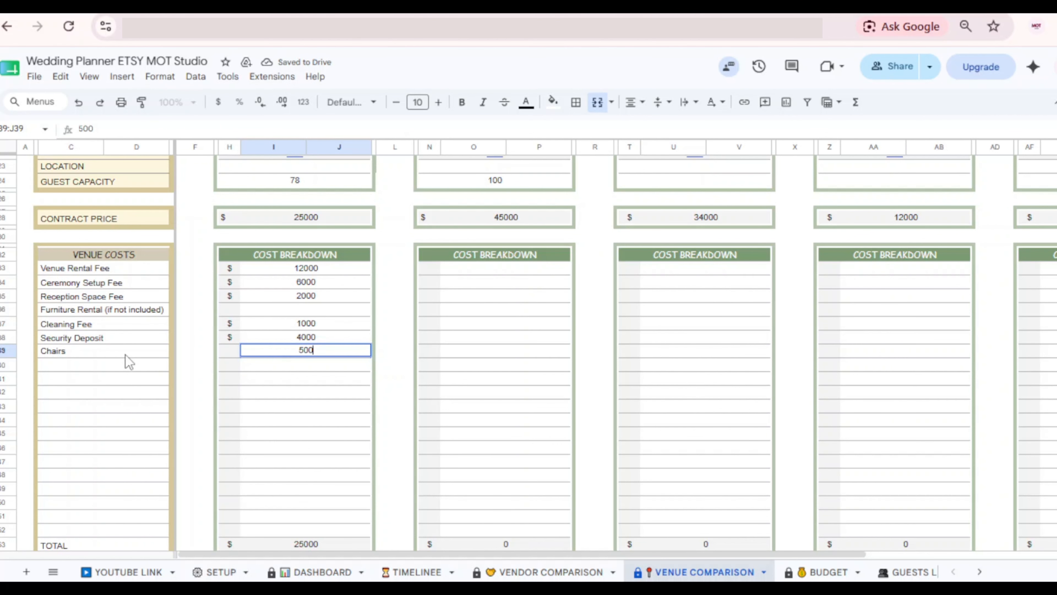
{"action": "key", "text": "Return"}
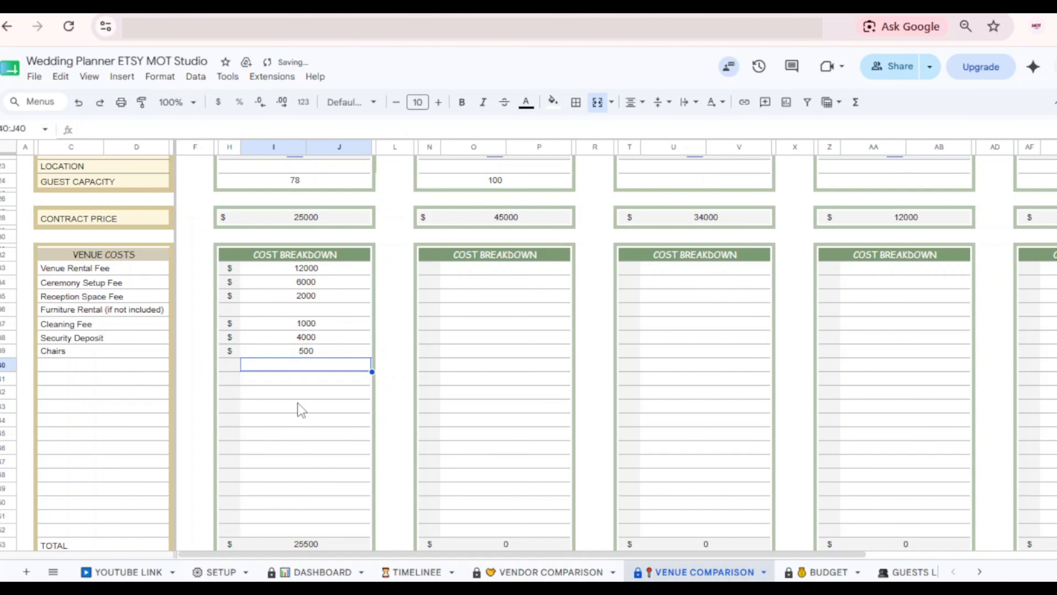
Tick the Advance deposit required restriction for Option 1 and the overtime charges restriction for Option 2, and highlight the blank venue notes rows
{"action": "scroll", "coordinate": [498, 343], "scroll_direction": "up", "scroll_amount": 3}
{"action": "scroll", "coordinate": [498, 348], "scroll_direction": "down", "scroll_amount": 5}
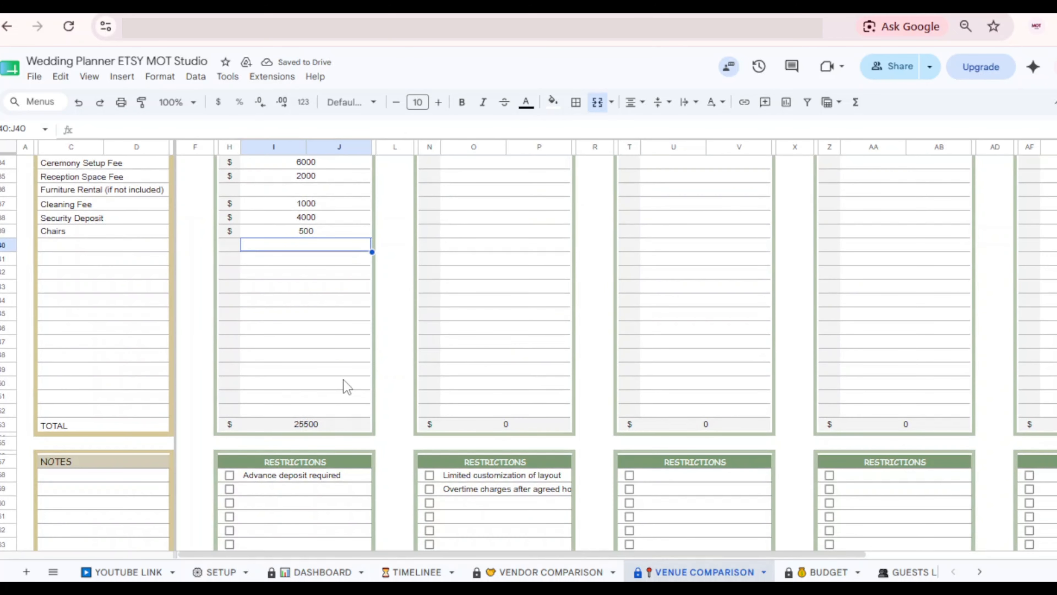
{"action": "scroll", "coordinate": [344, 385], "scroll_direction": "down", "scroll_amount": 5}
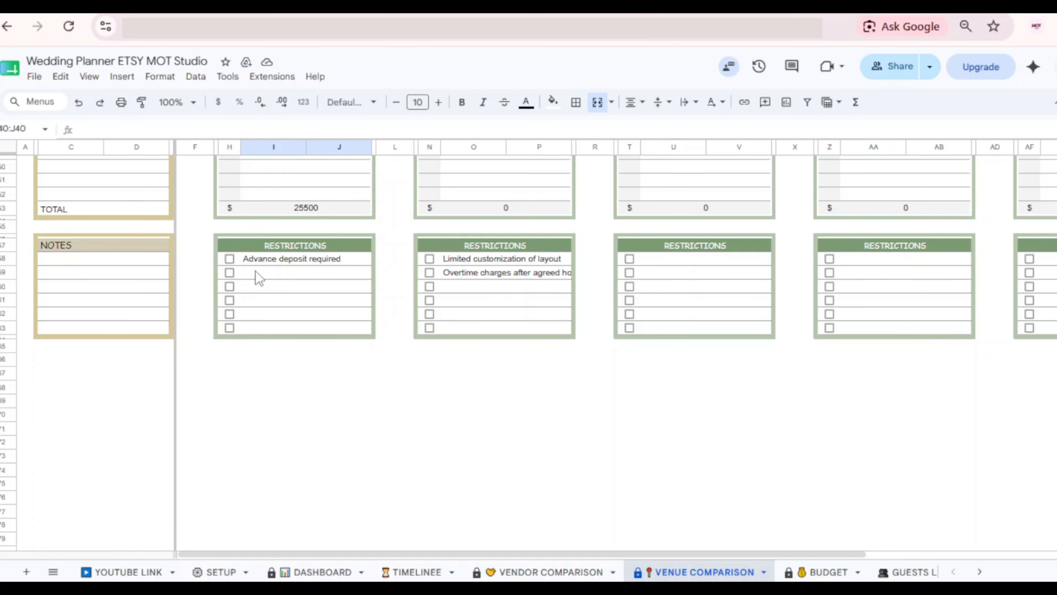
{"action": "left_click", "coordinate": [230, 258]}
{"action": "left_click", "coordinate": [430, 272]}
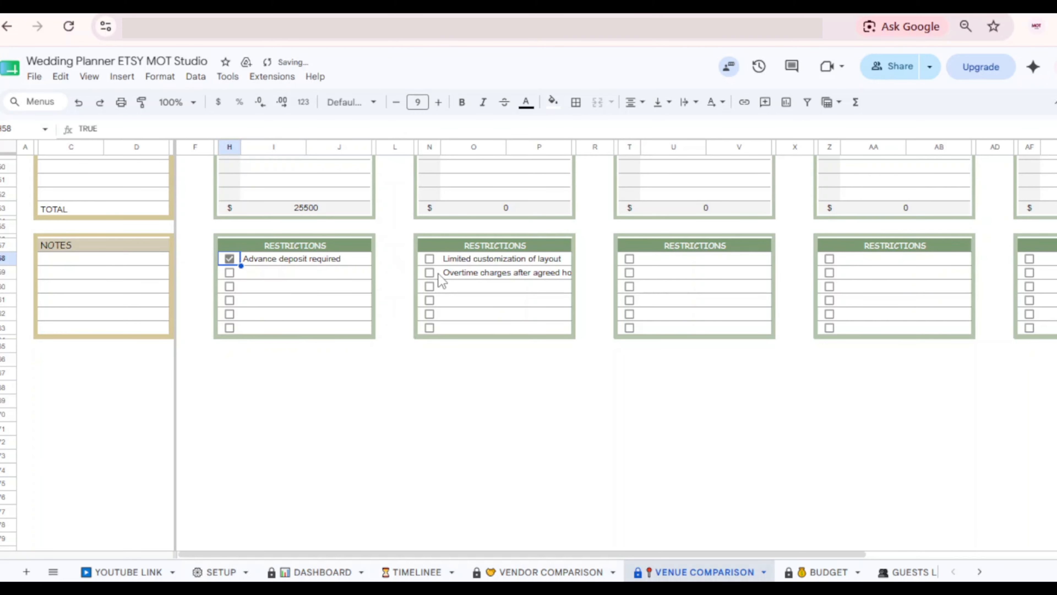
{"action": "left_click_drag", "start_coordinate": [83, 258], "coordinate": [136, 333]}
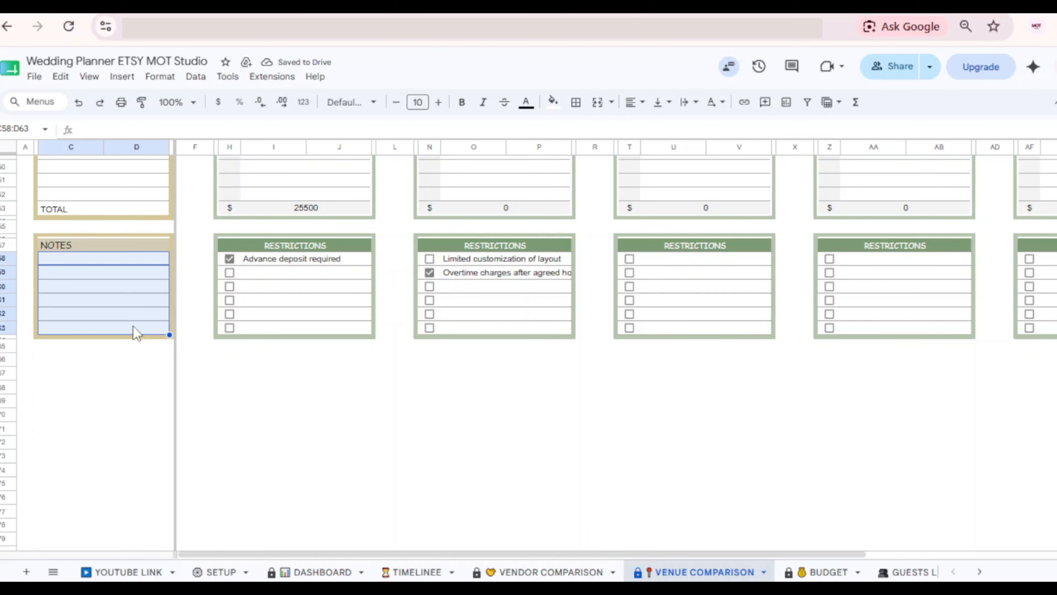
{"action": "scroll", "coordinate": [260, 425], "scroll_direction": "up", "scroll_amount": 15}
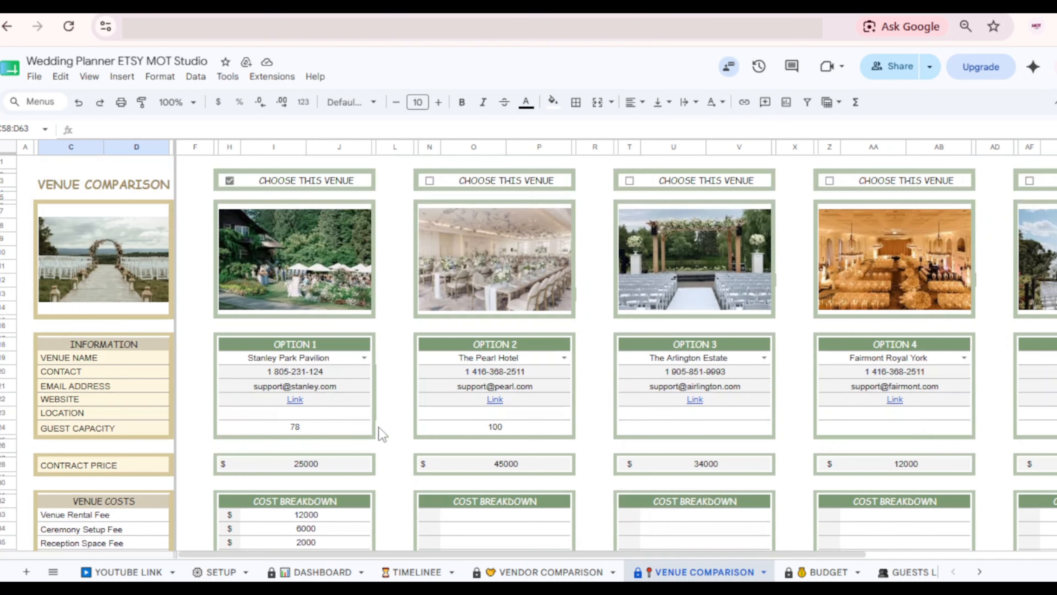
Look over the wedding timeline's task lists, from 12+ months before the wedding through the wedding week and wedding day
{"action": "left_click", "coordinate": [417, 572]}
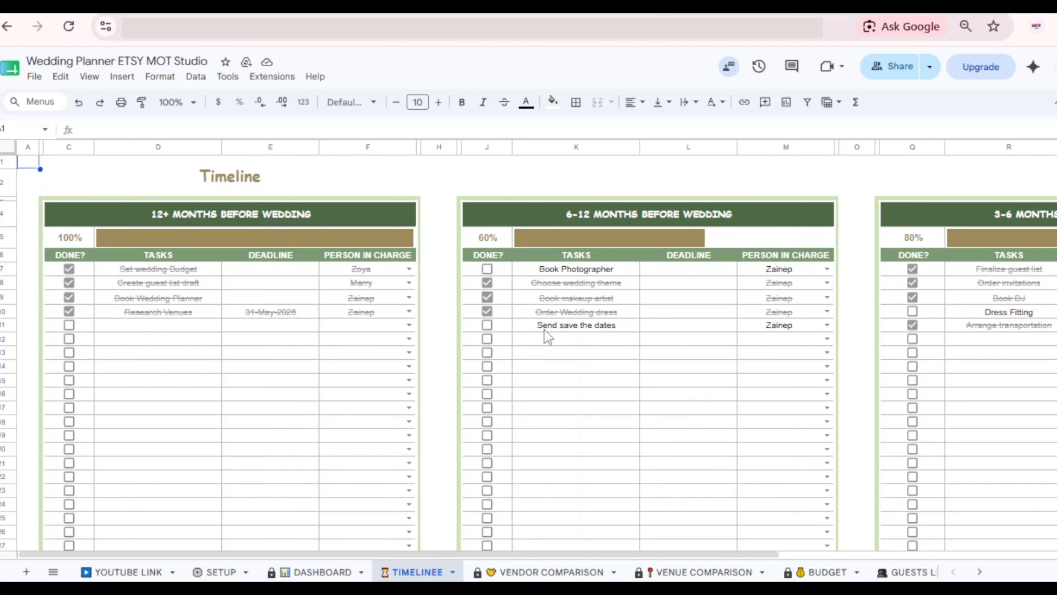
{"action": "scroll", "coordinate": [545, 330], "scroll_direction": "right", "scroll_amount": 2}
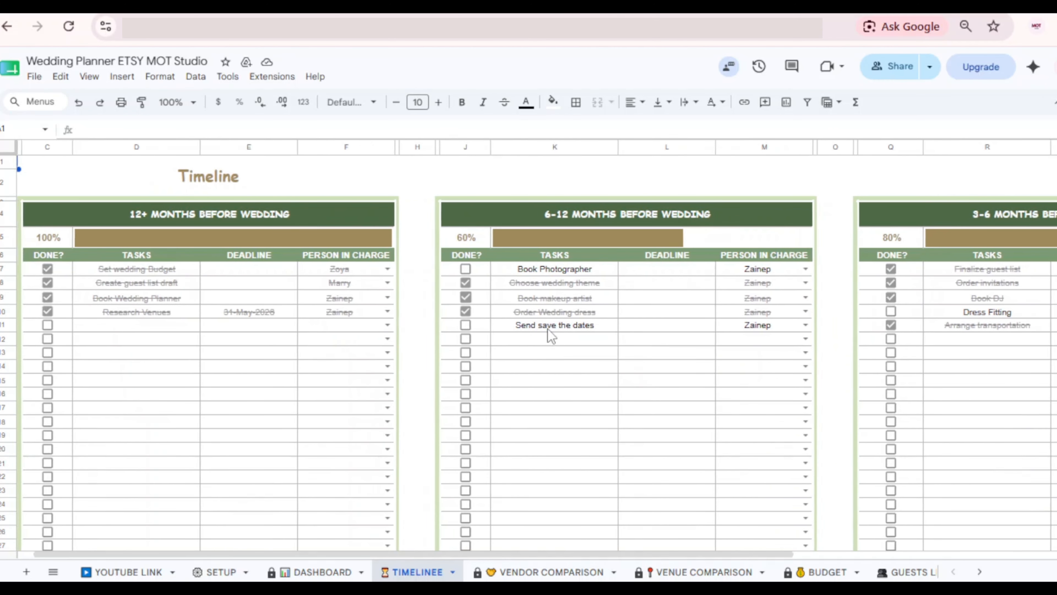
{"action": "scroll", "coordinate": [550, 333], "scroll_direction": "left", "scroll_amount": 2}
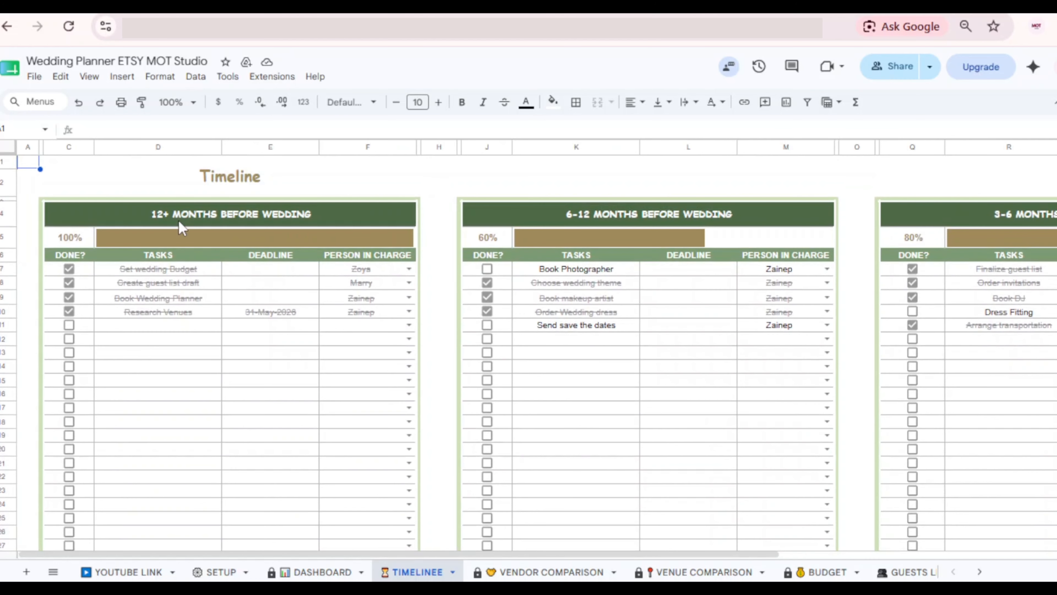
{"action": "scroll", "coordinate": [374, 344], "scroll_direction": "right", "scroll_amount": 8}
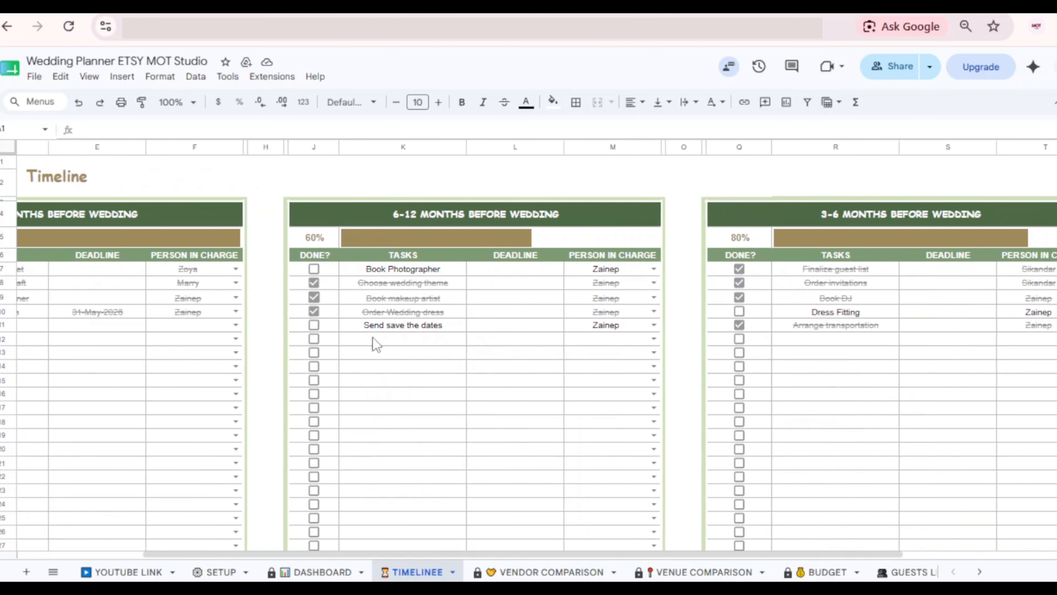
{"action": "scroll", "coordinate": [375, 343], "scroll_direction": "down", "scroll_amount": 10}
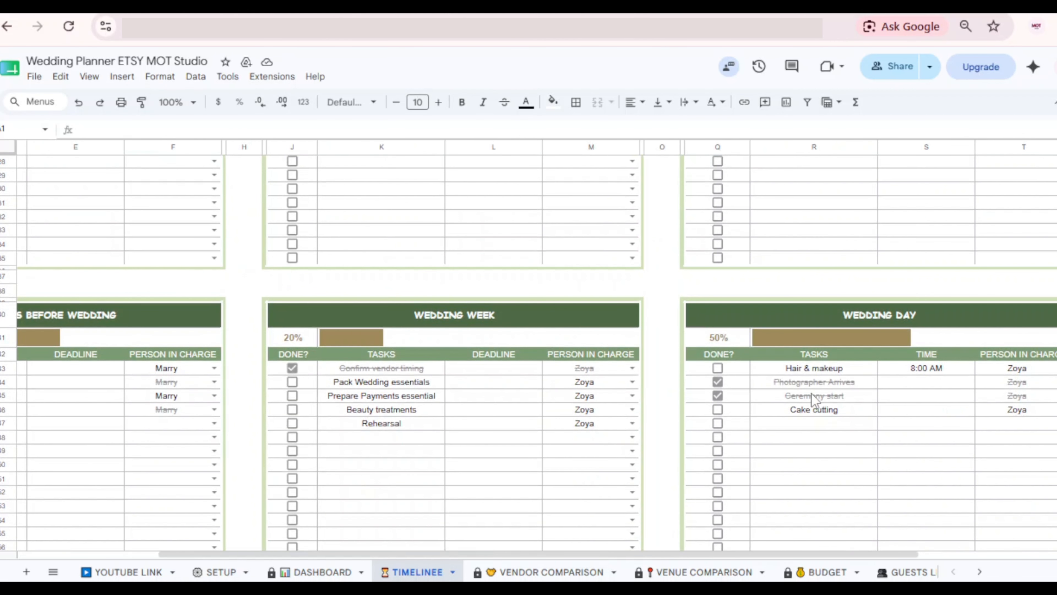
{"action": "scroll", "coordinate": [815, 401], "scroll_direction": "left", "scroll_amount": 8}
{"action": "scroll", "coordinate": [815, 400], "scroll_direction": "up", "scroll_amount": 10}
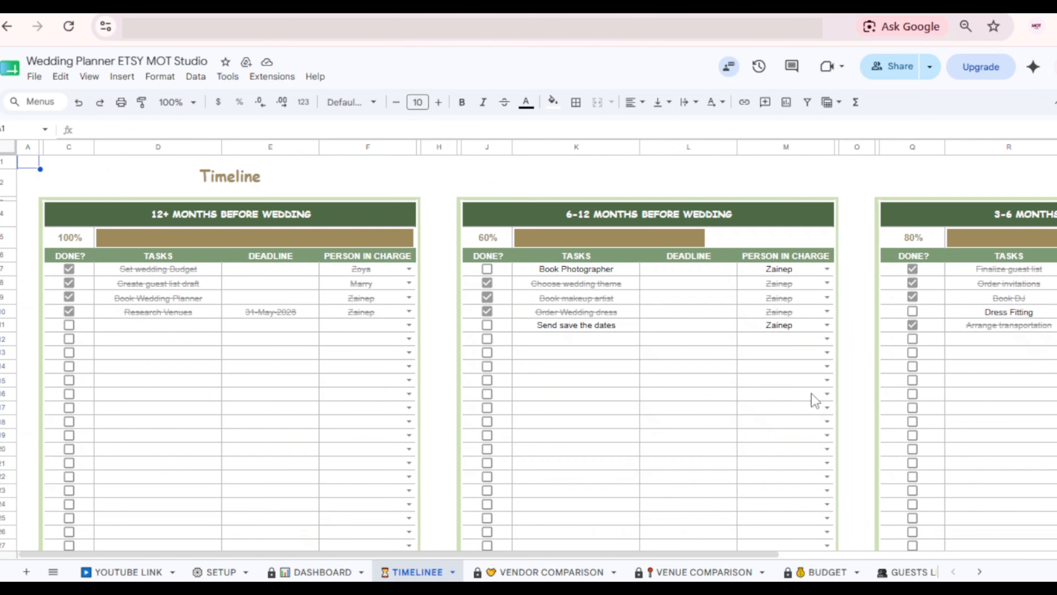
Clear the fourth task row under 12+ Months Before Wedding, re-enter Research Venues there, and assign the second listed person in charge
{"action": "left_click", "coordinate": [158, 311]}
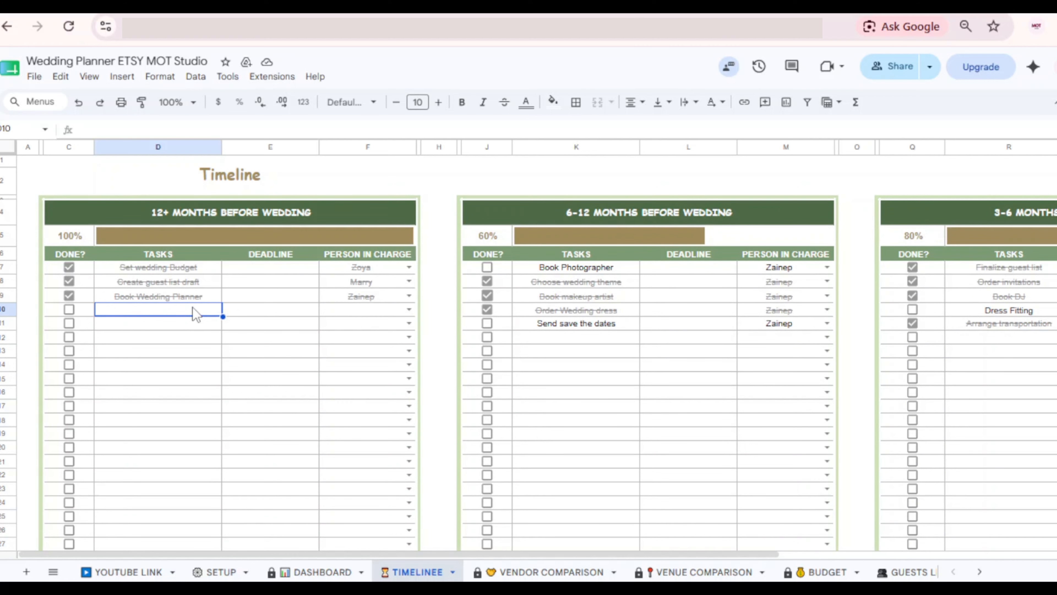
{"action": "type", "text": "Res"}
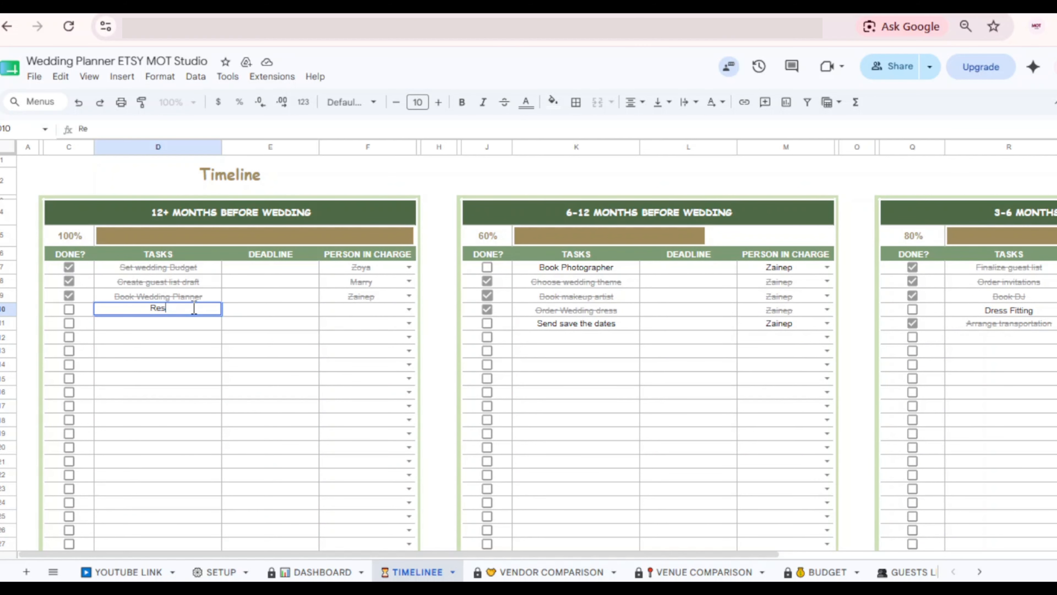
{"action": "type", "text": "earch Venues"}
{"action": "key", "text": "Tab"}
{"action": "key", "text": "Tab"}
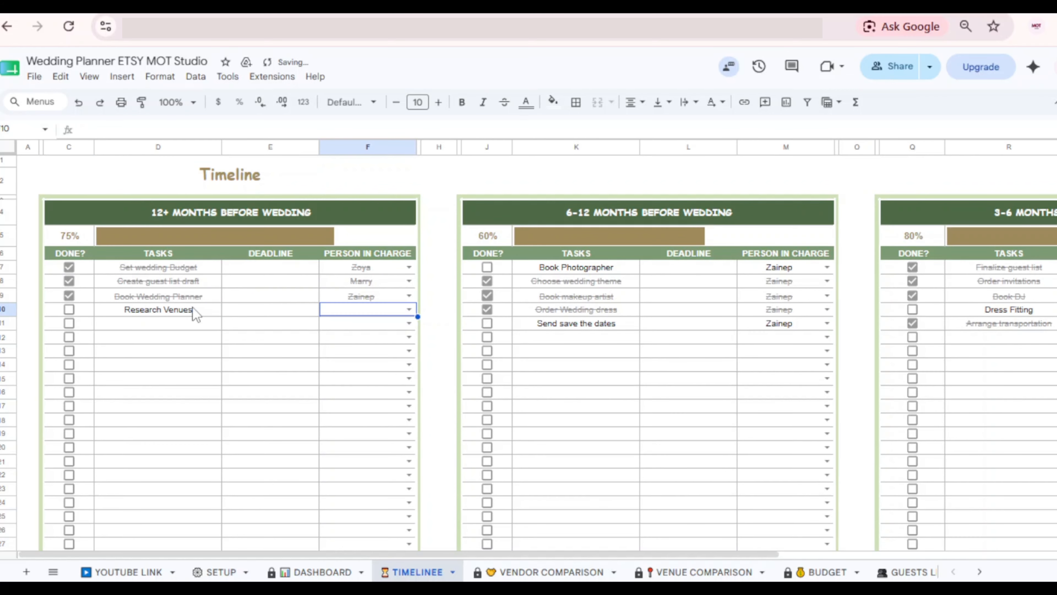
{"action": "key", "text": "Return"}
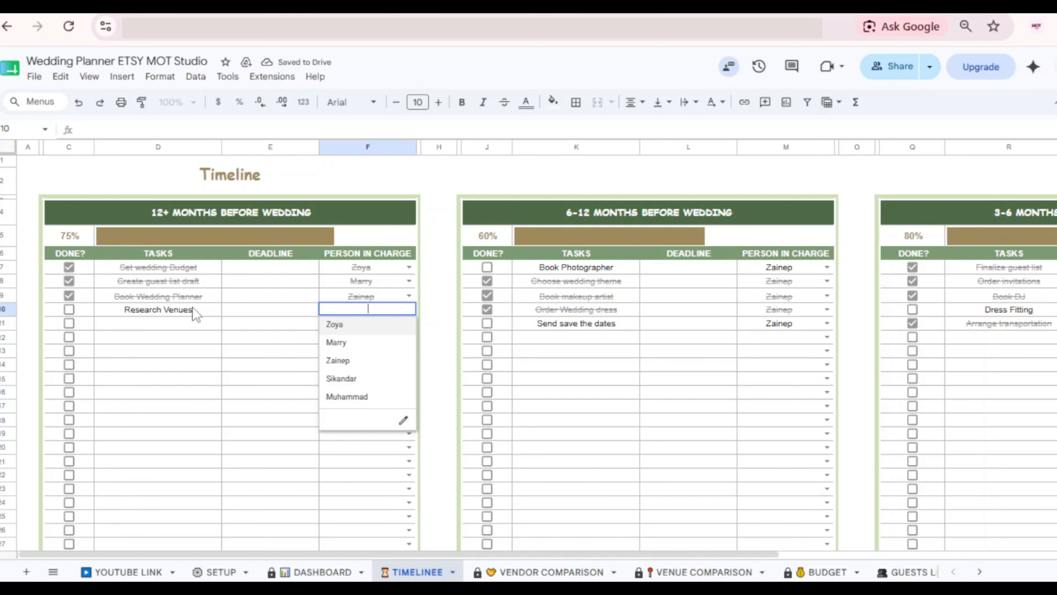
{"action": "key", "text": "Down"}
{"action": "key", "text": "Return"}
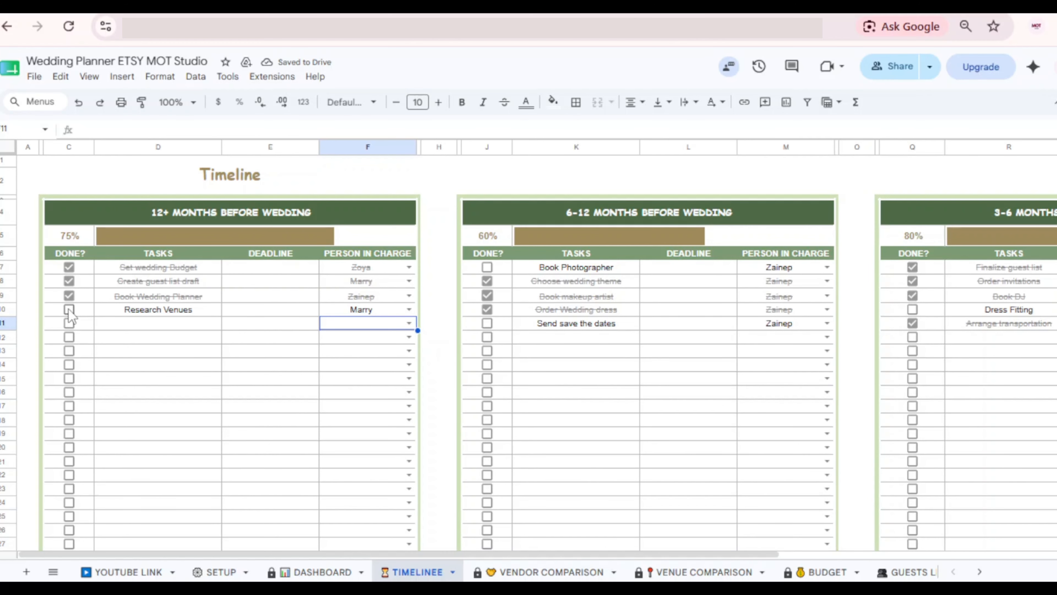
Mark Research Venues as done and set it back to not done, and examine the left to do tasks on the dashboard
{"action": "left_click", "coordinate": [72, 311]}
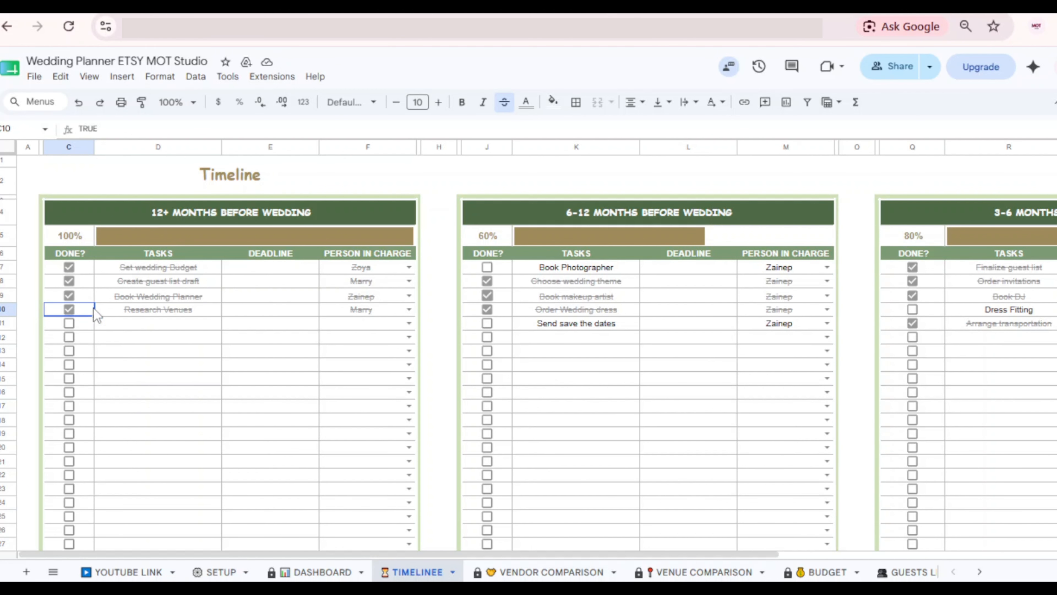
{"action": "left_click", "coordinate": [73, 311]}
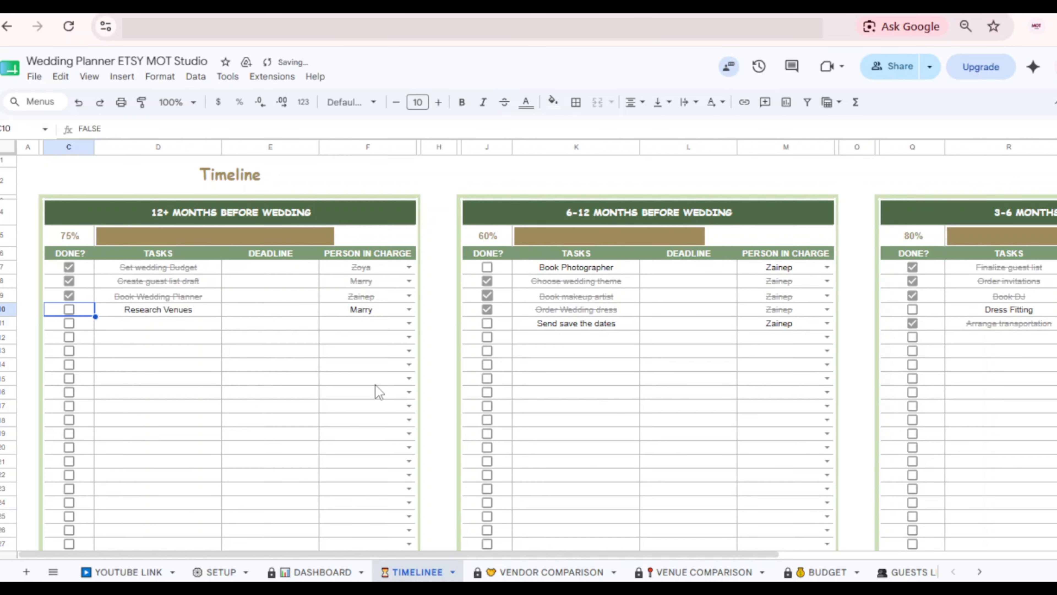
{"action": "left_click", "coordinate": [316, 570]}
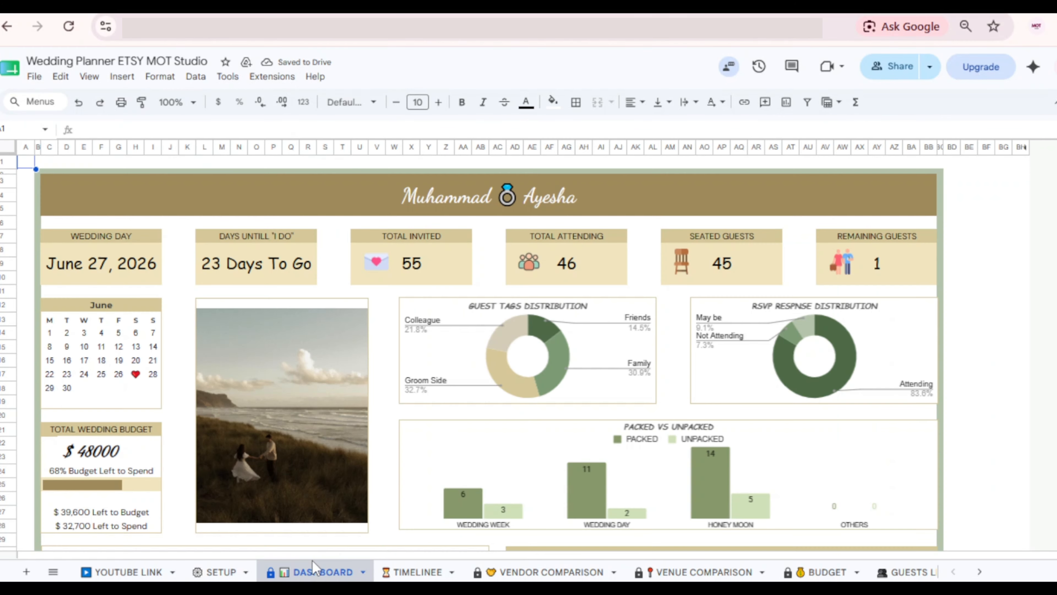
{"action": "scroll", "coordinate": [478, 466], "scroll_direction": "down", "scroll_amount": 6}
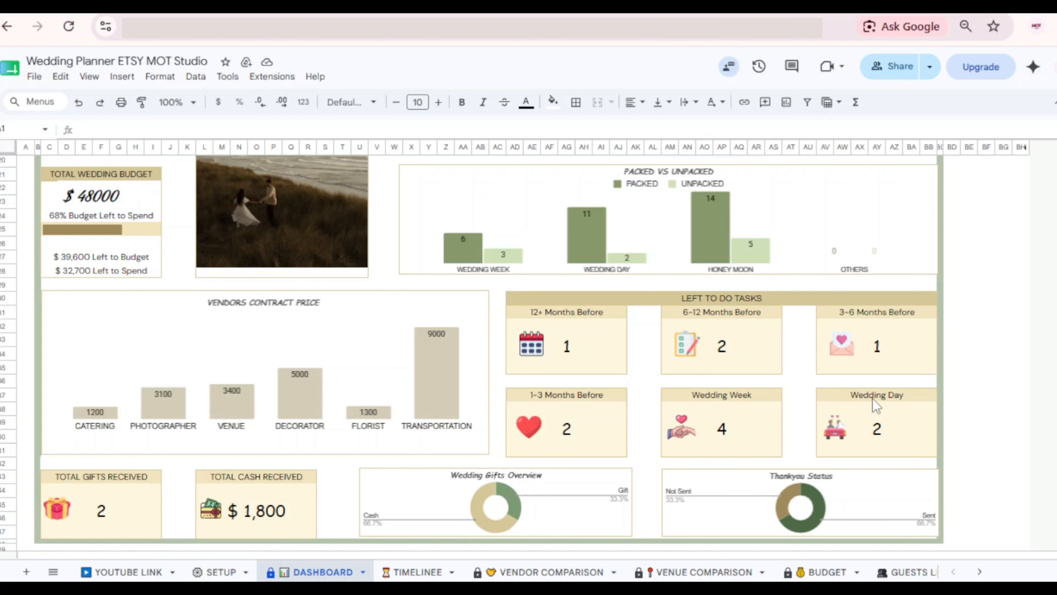
{"action": "scroll", "coordinate": [874, 400], "scroll_direction": "down", "scroll_amount": 2}
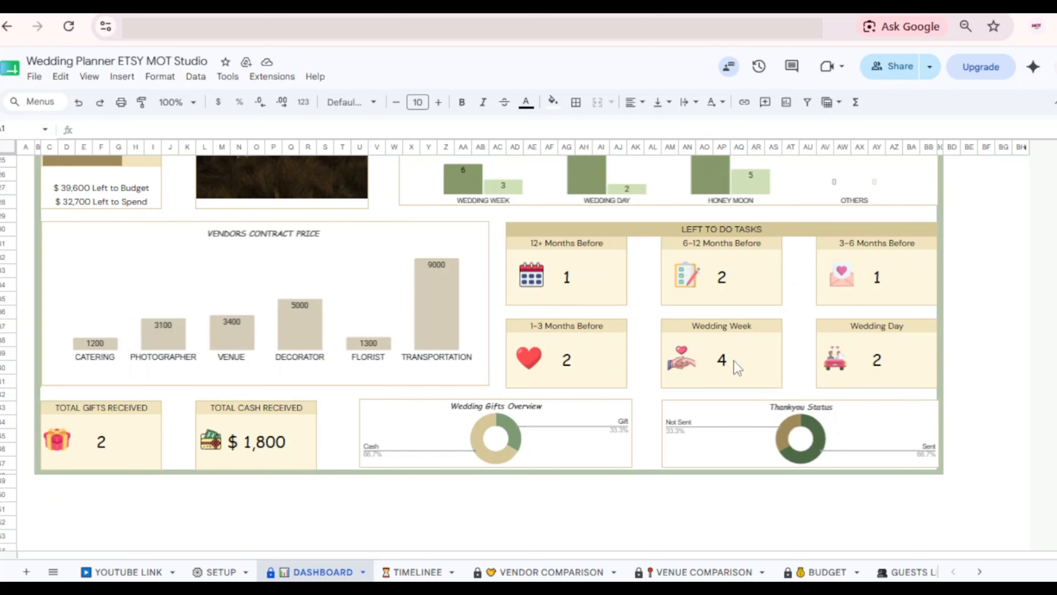
{"action": "scroll", "coordinate": [737, 369], "scroll_direction": "up", "scroll_amount": 5}
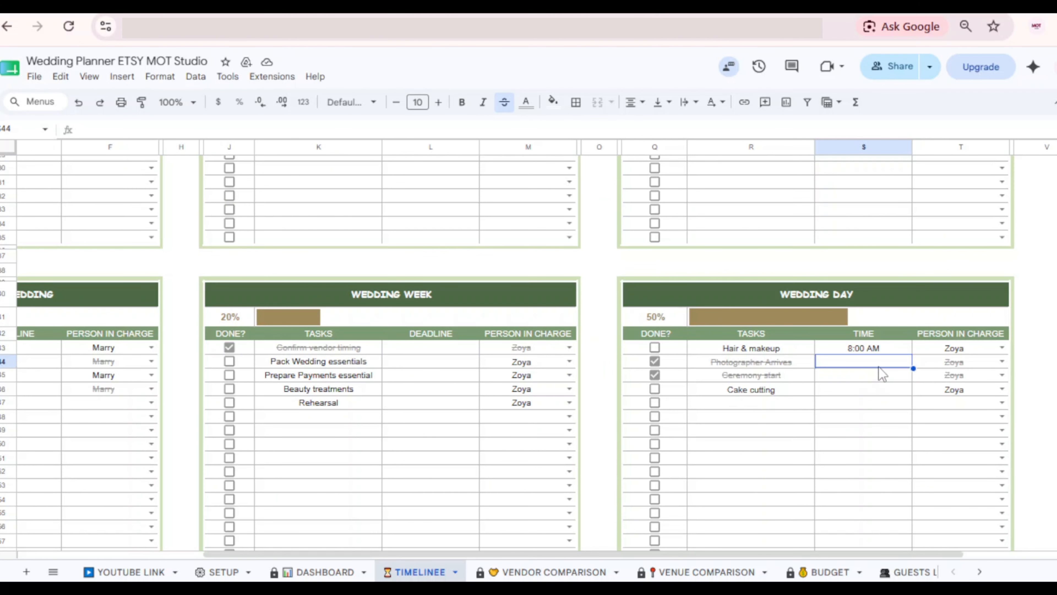
Set the time of the Photographer Arrives task to 9:00 AM in the timeline's Wedding Day list
{"action": "left_click", "coordinate": [879, 367]}
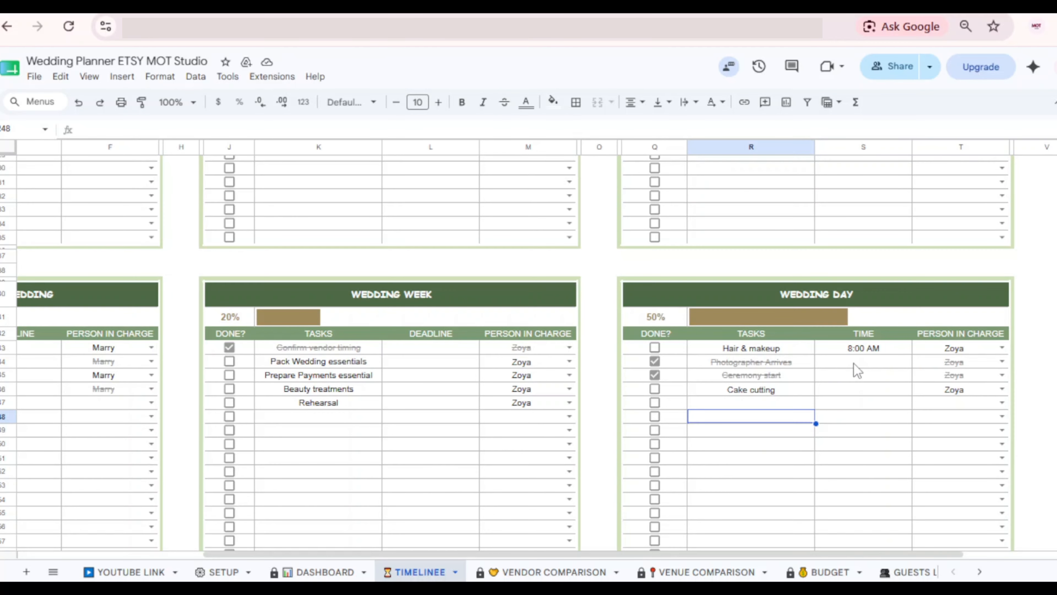
{"action": "left_click", "coordinate": [854, 364]}
{"action": "type", "text": "9:00 AM"}
{"action": "key", "text": "Return"}
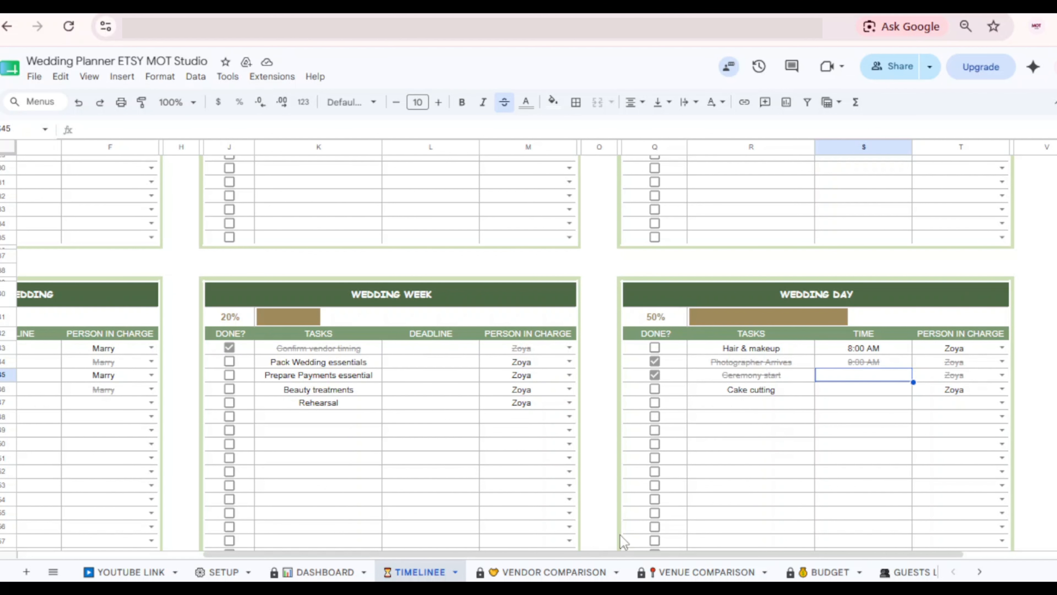
Add a 1:00 AM Couple Dinner event to the wedding day itinerary, below Couples send off
{"action": "left_click", "coordinate": [832, 572]}
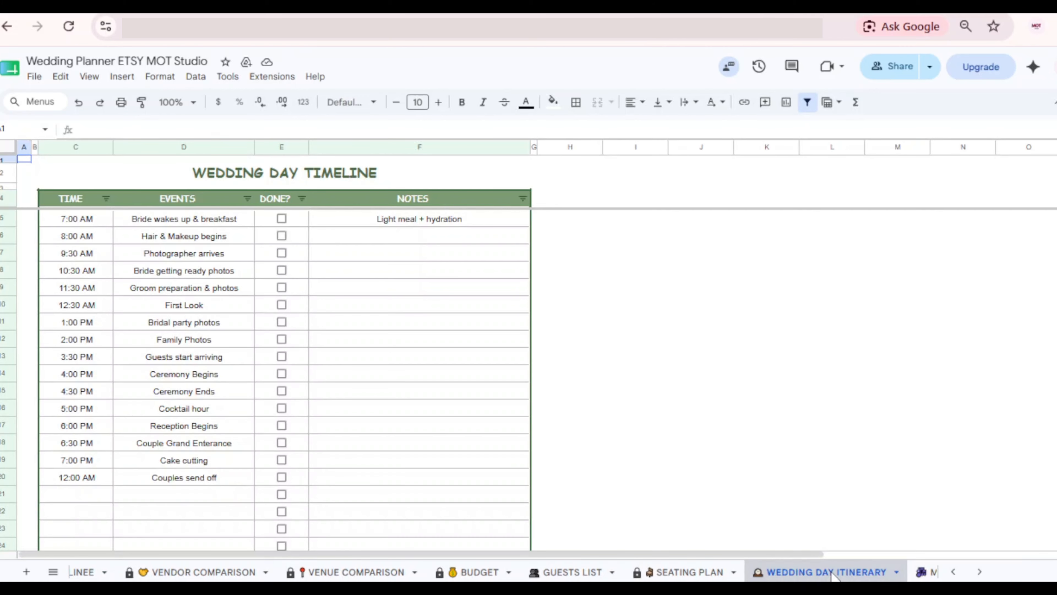
{"action": "scroll", "coordinate": [720, 435], "scroll_direction": "down", "scroll_amount": 4}
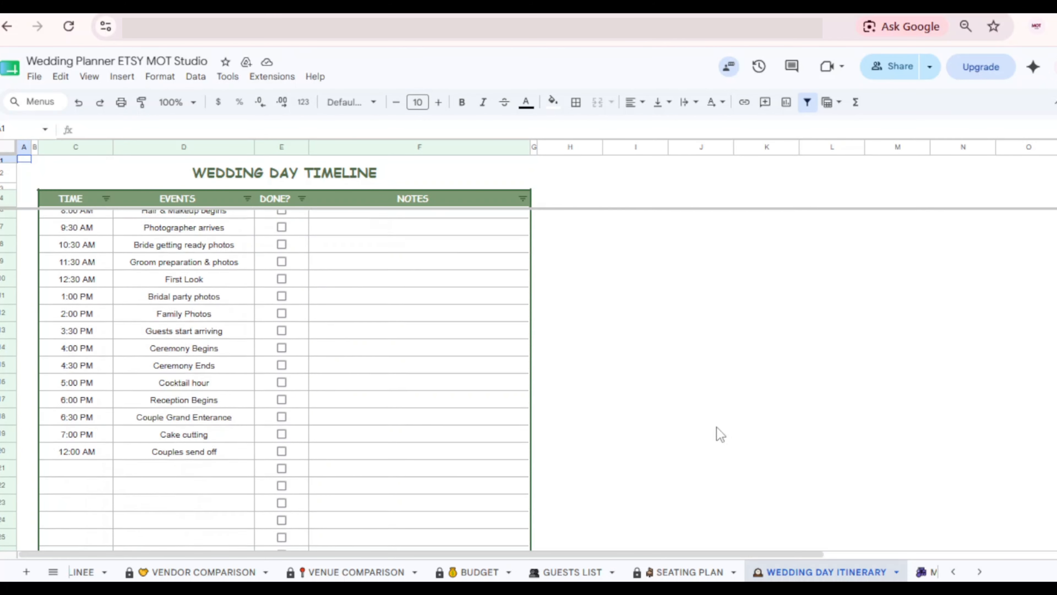
{"action": "scroll", "coordinate": [721, 434], "scroll_direction": "up", "scroll_amount": 3}
{"action": "scroll", "coordinate": [720, 434], "scroll_direction": "down", "scroll_amount": 1}
{"action": "scroll", "coordinate": [721, 435], "scroll_direction": "up", "scroll_amount": 2}
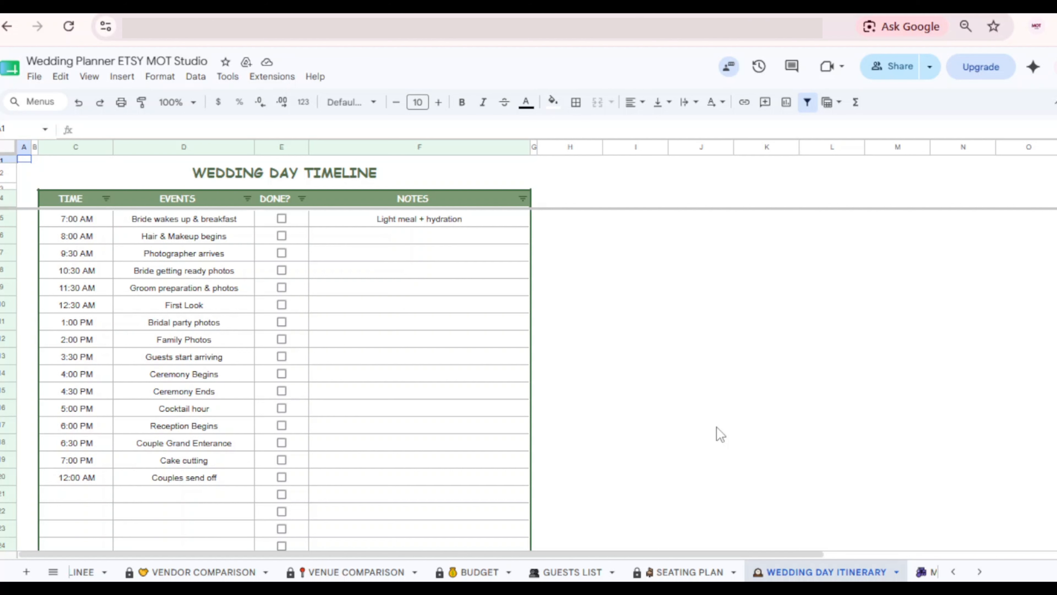
{"action": "left_click", "coordinate": [99, 497]}
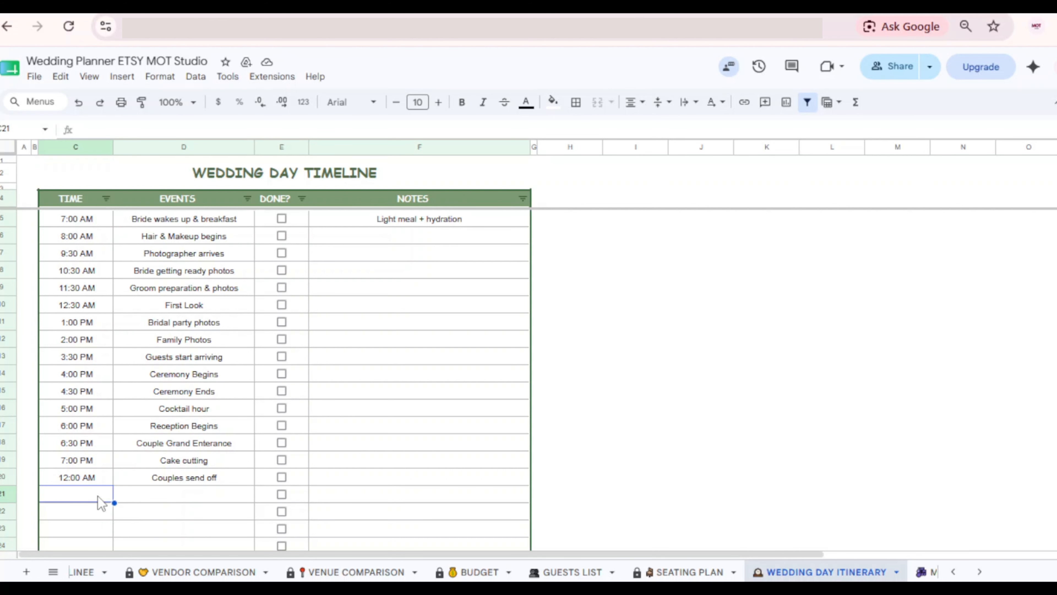
{"action": "type", "text": "1am"}
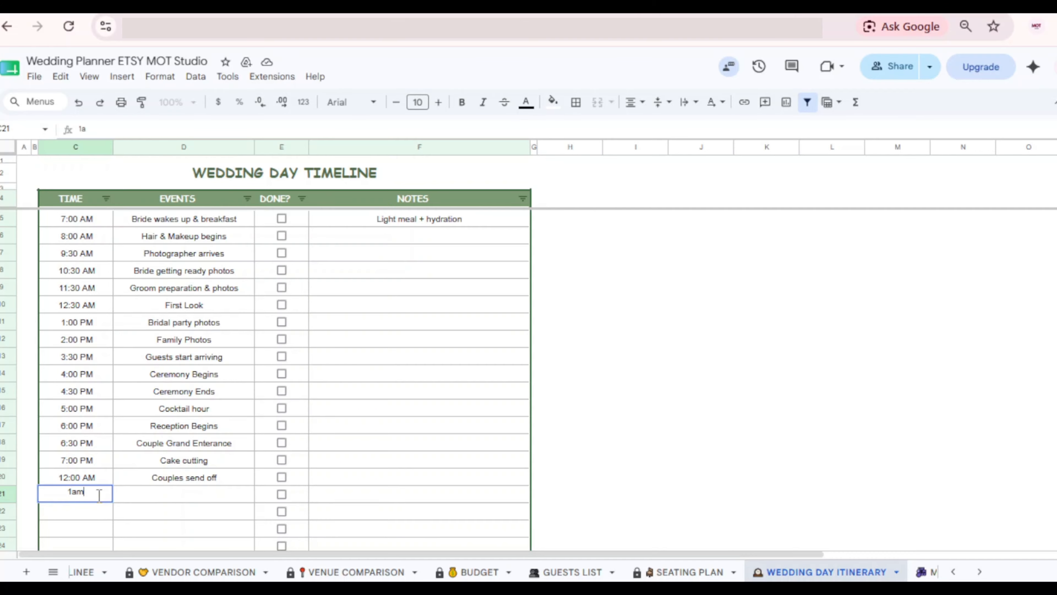
{"action": "key", "text": "Tab"}
{"action": "type", "text": "Coupl"}
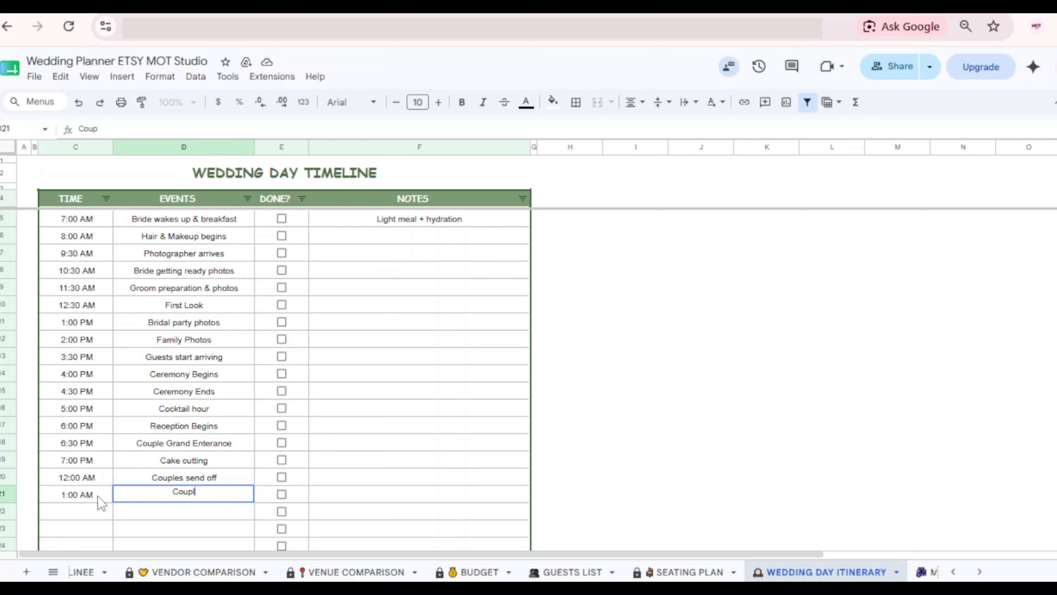
{"action": "type", "text": "e Dinner"}
{"action": "key", "text": "Tab"}
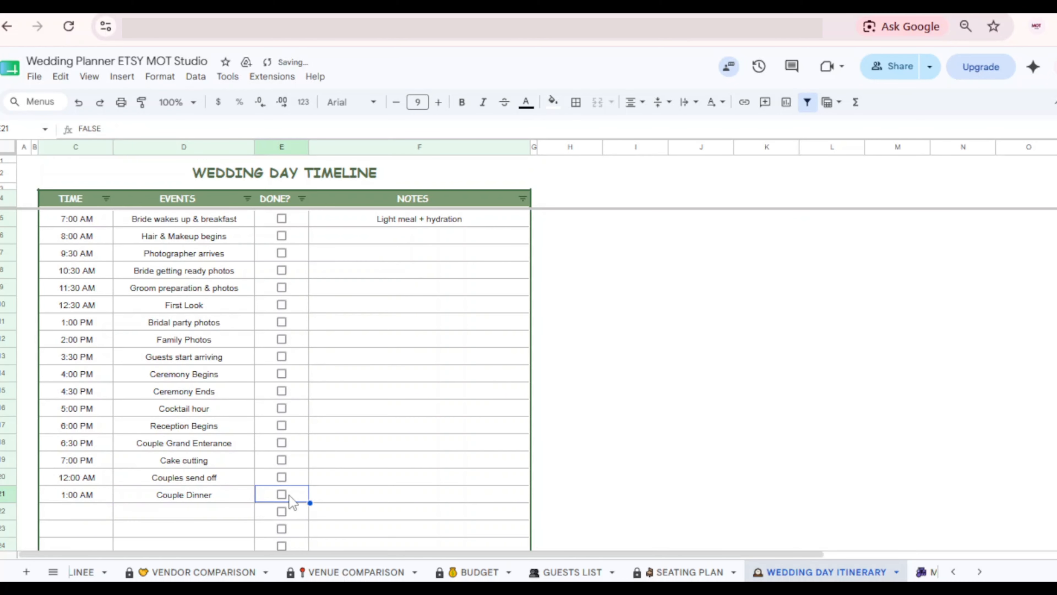
{"action": "key", "text": "Tab"}
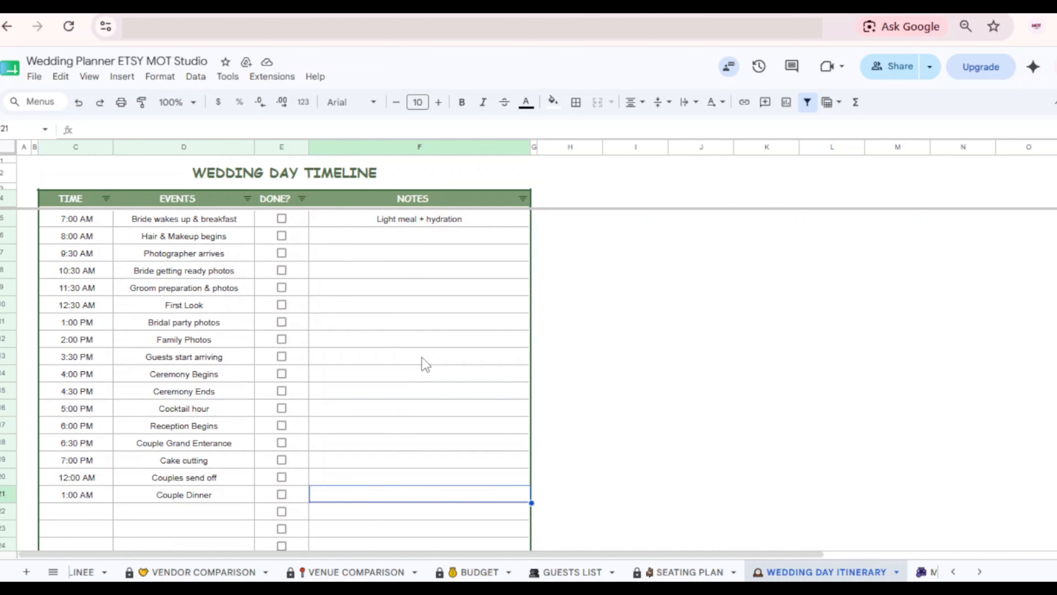
Examine the Wedding Week, Wedding Day and Honeymoon sections of the packing list and the packed vs unpacked chart on the dashboard
{"action": "left_click", "coordinate": [979, 572]}
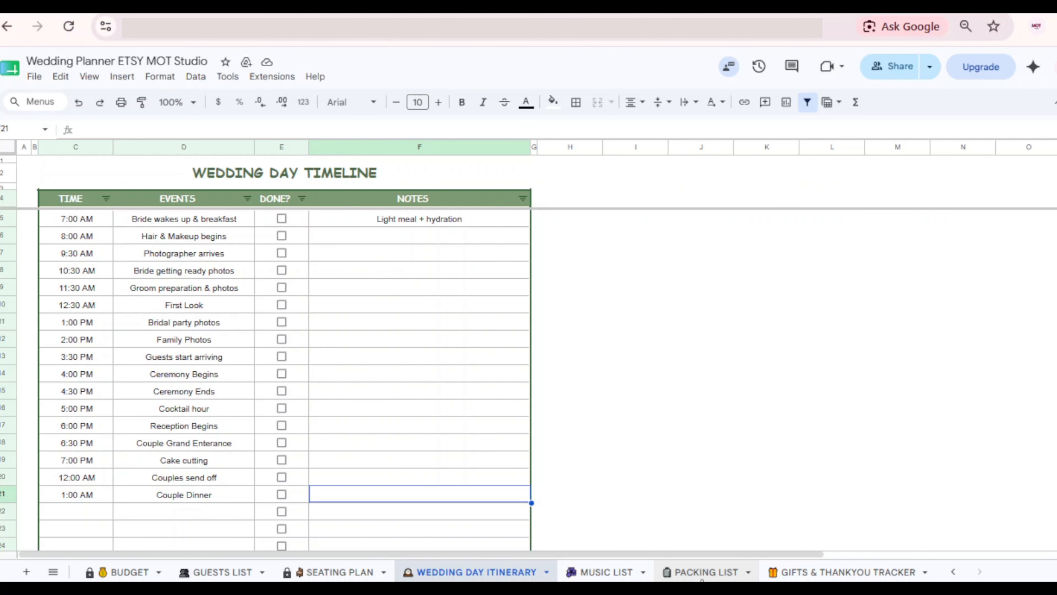
{"action": "left_click", "coordinate": [704, 572]}
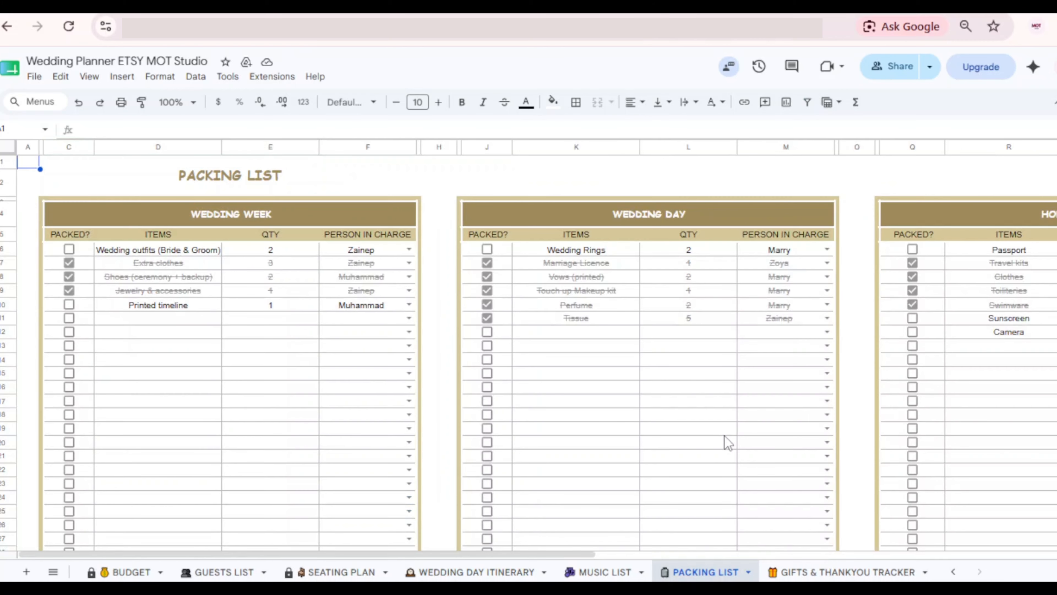
{"action": "scroll", "coordinate": [724, 436], "scroll_direction": "right", "scroll_amount": 5}
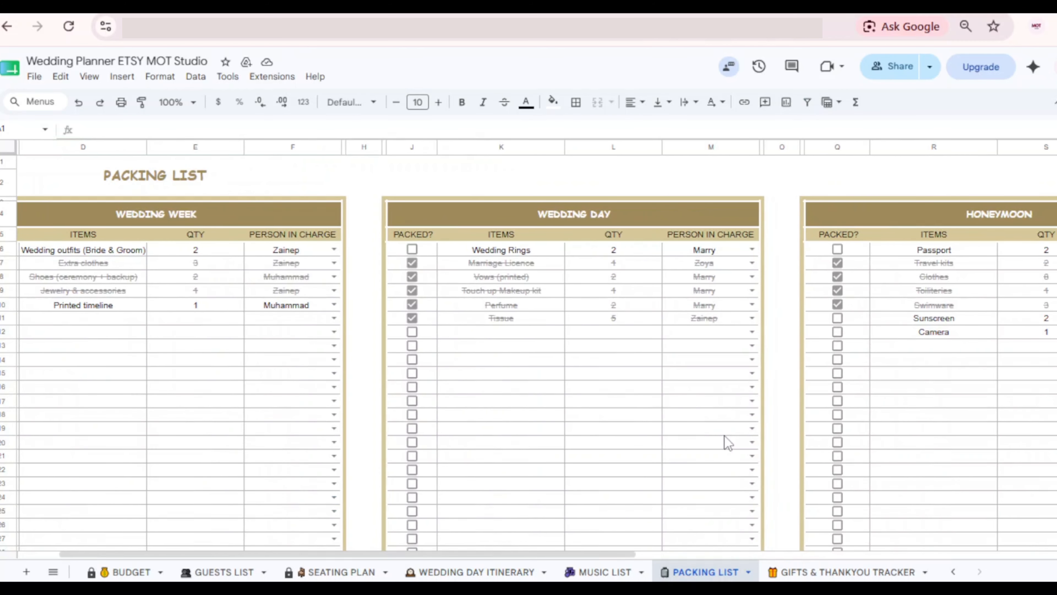
{"action": "scroll", "coordinate": [724, 435], "scroll_direction": "right", "scroll_amount": 5}
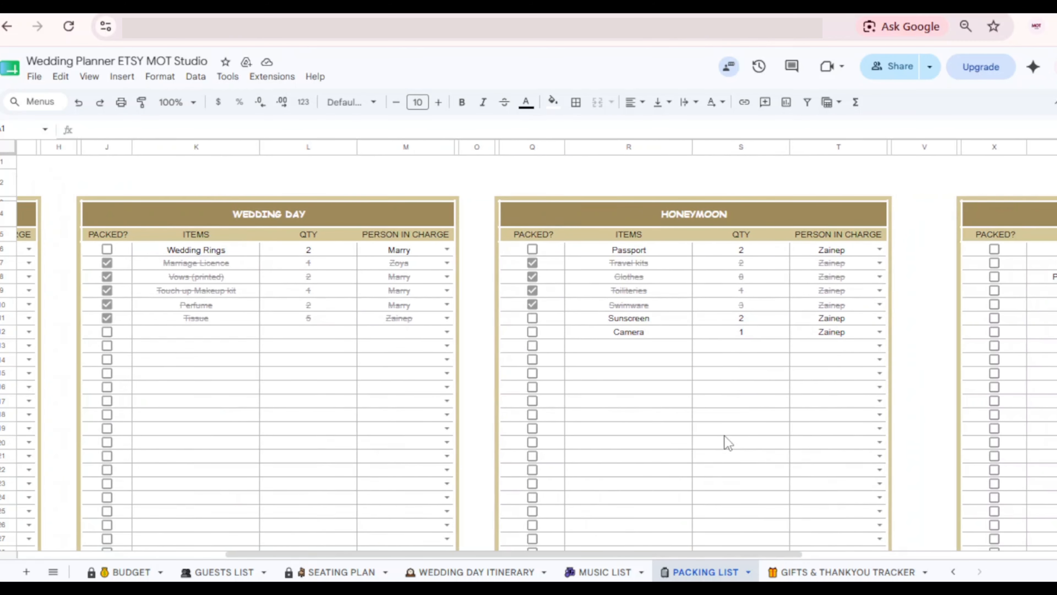
{"action": "scroll", "coordinate": [728, 443], "scroll_direction": "left", "scroll_amount": 5}
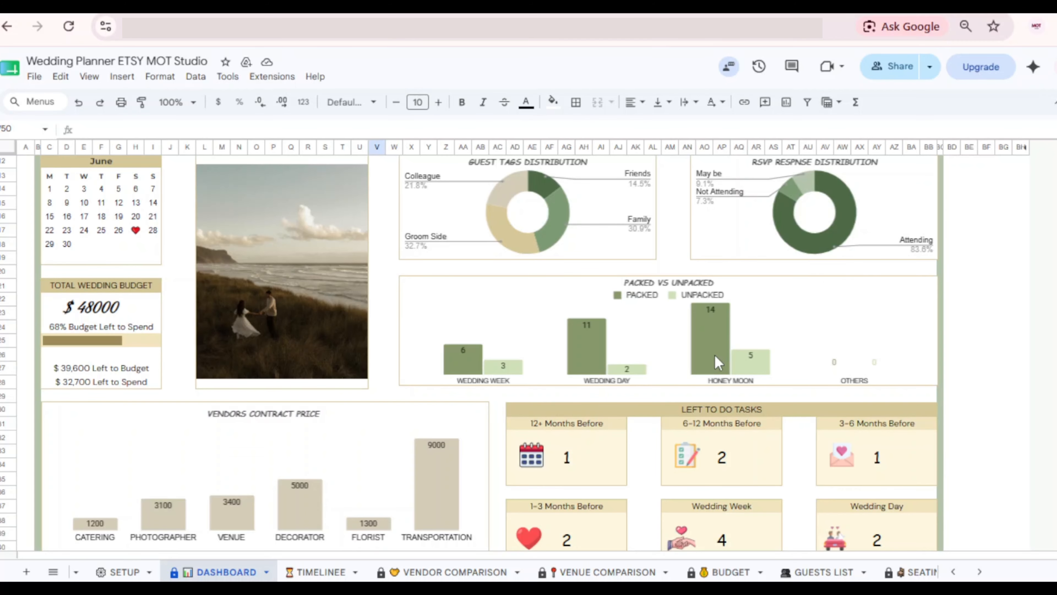
Start a new entry below the last giver in the Gifts & Thankyou Tracker, entering the giver's name and Wedding as the event
{"action": "scroll", "coordinate": [851, 572], "scroll_direction": "down", "scroll_amount": 3}
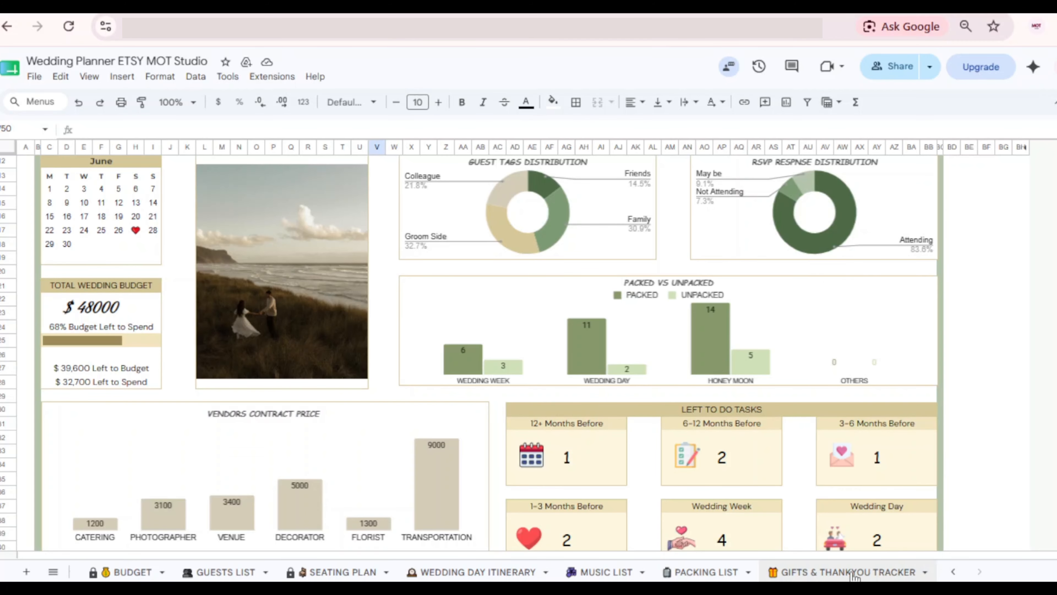
{"action": "left_click", "coordinate": [851, 573]}
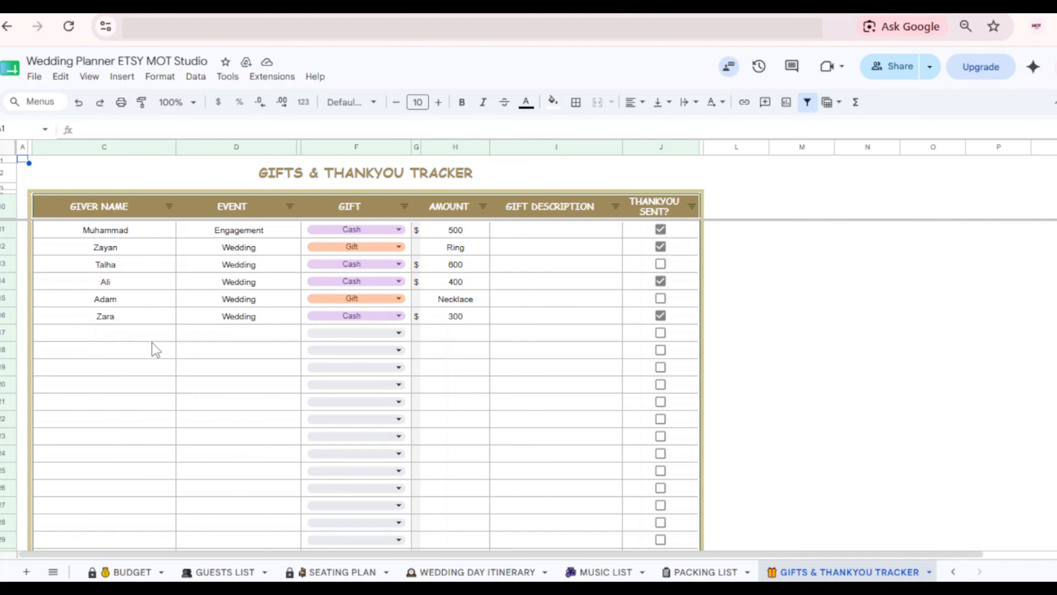
{"action": "left_click", "coordinate": [125, 341]}
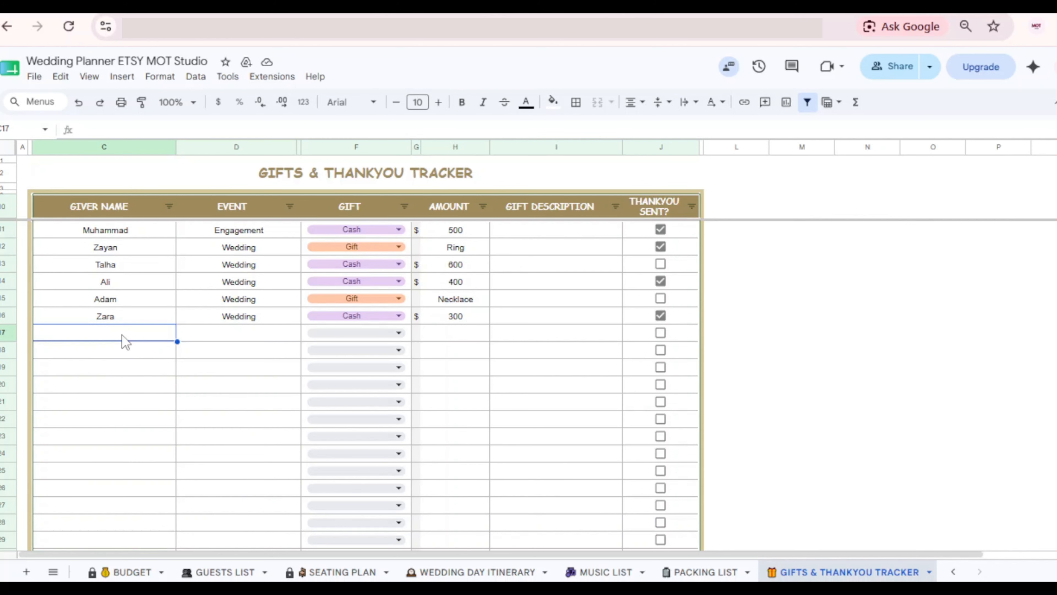
{"action": "type", "text": "m"}
{"action": "key", "text": "BackSpace"}
{"action": "key", "text": "BackSpace"}
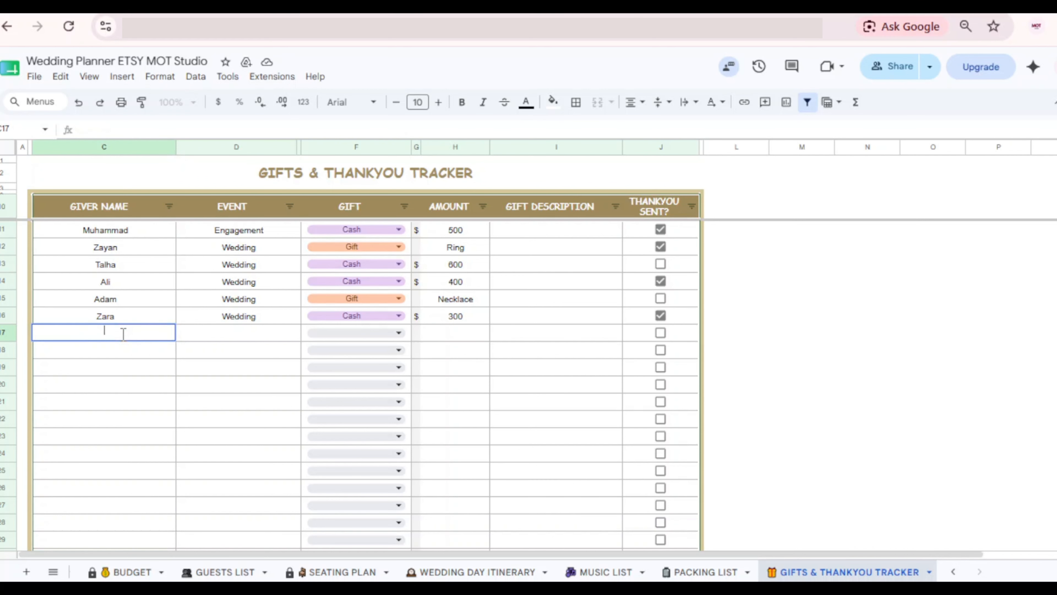
{"action": "type", "text": "Maria"}
{"action": "key", "text": "Tab"}
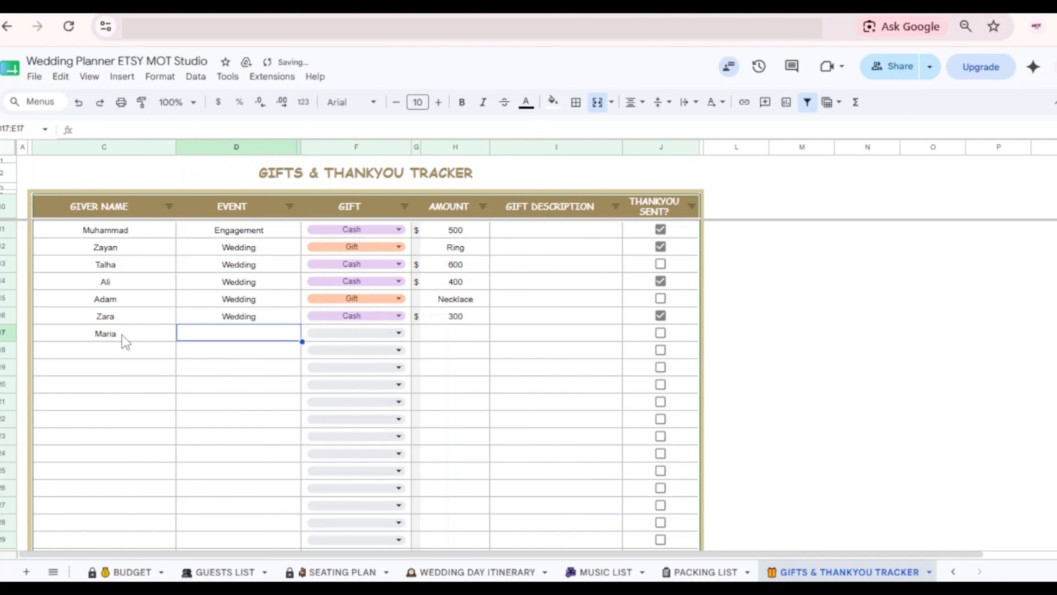
{"action": "type", "text": "Wedding"}
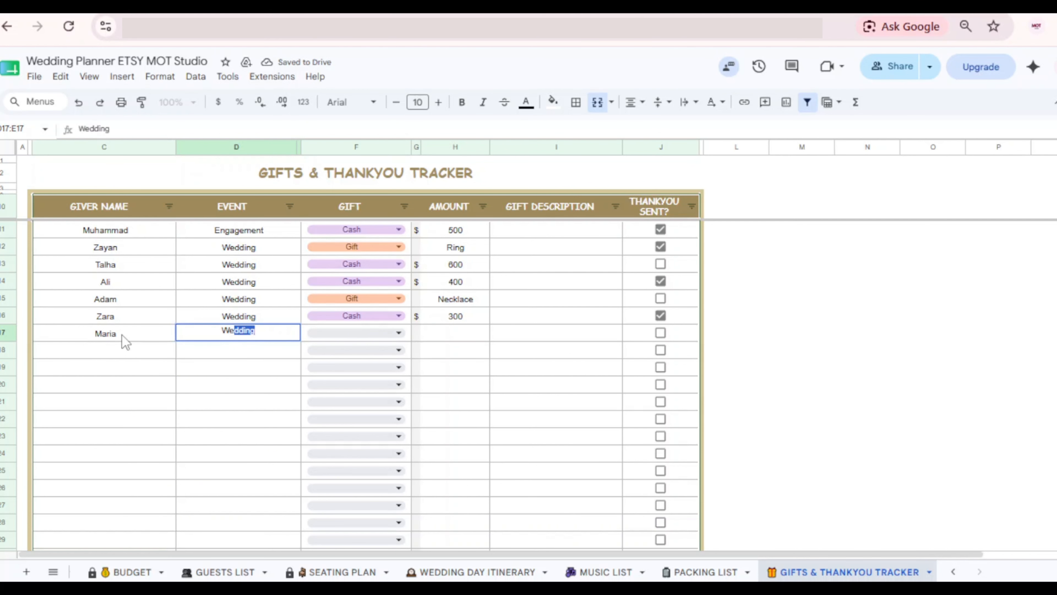
Set the gift type of the new tracker entry to Cash and its amount to 500
{"action": "key", "text": "Tab"}
{"action": "key", "text": "Return"}
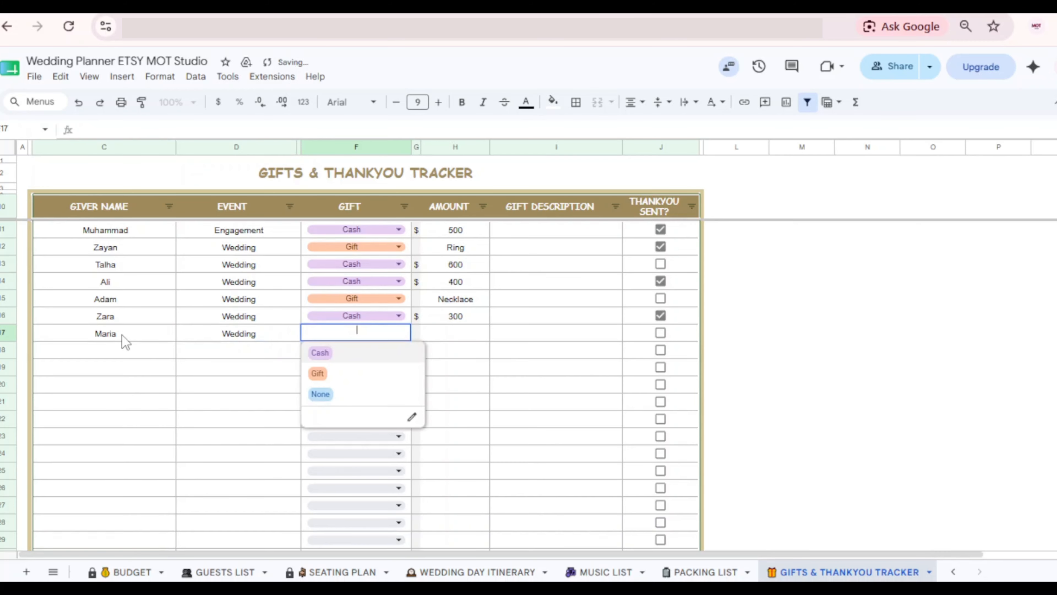
{"action": "key", "text": "Return"}
{"action": "key", "text": "Tab"}
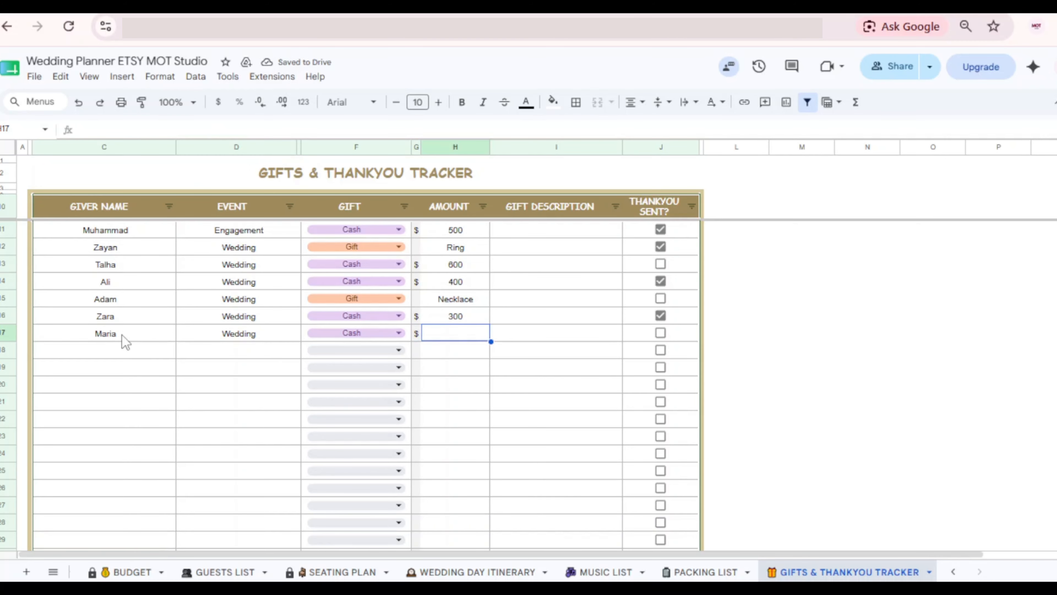
{"action": "type", "text": "500"}
{"action": "key", "text": "Return"}
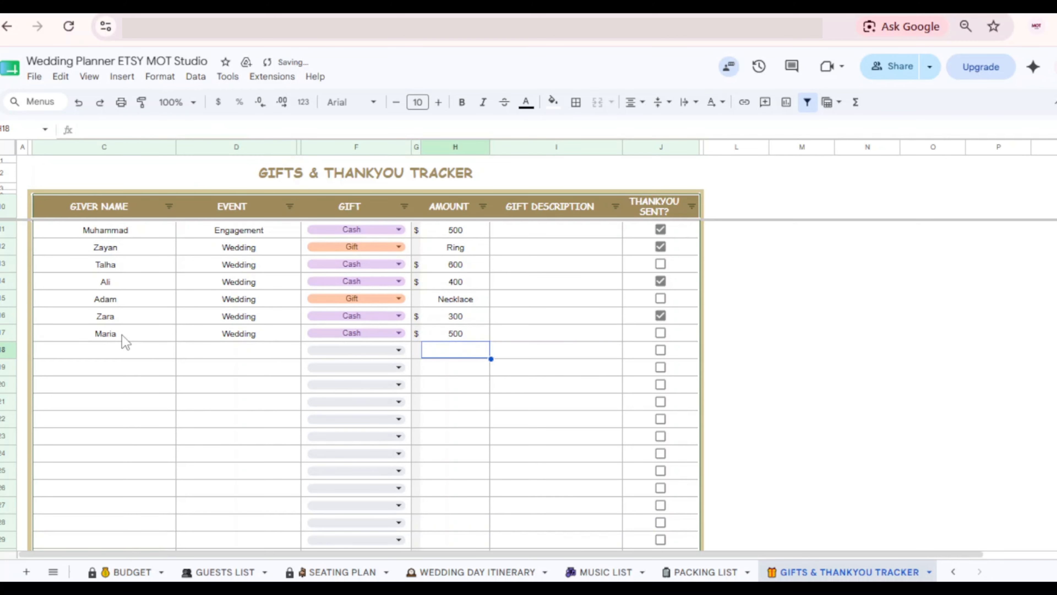
Mark the thank-you as sent for the new gift entry and set it back to not sent
{"action": "key", "text": "Up"}
{"action": "key", "text": "Tab"}
{"action": "key", "text": "Tab"}
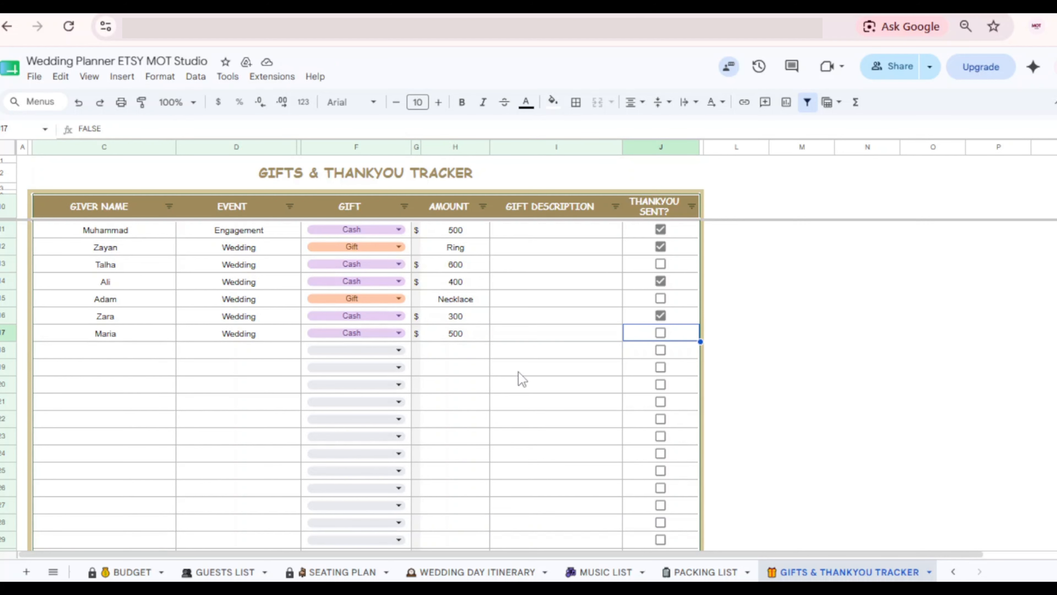
{"action": "left_click", "coordinate": [531, 337]}
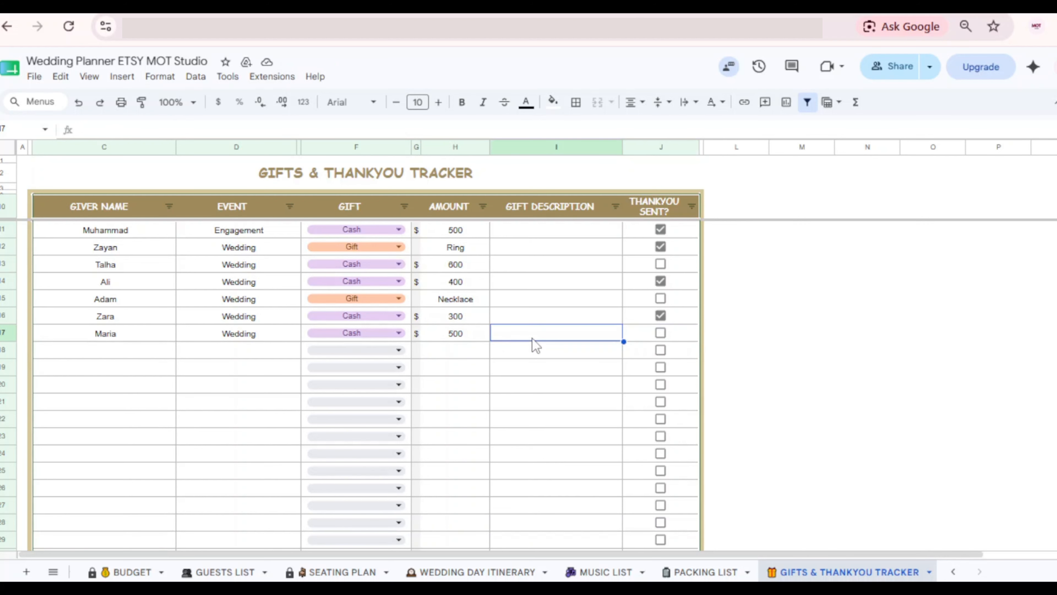
{"action": "left_click", "coordinate": [662, 334]}
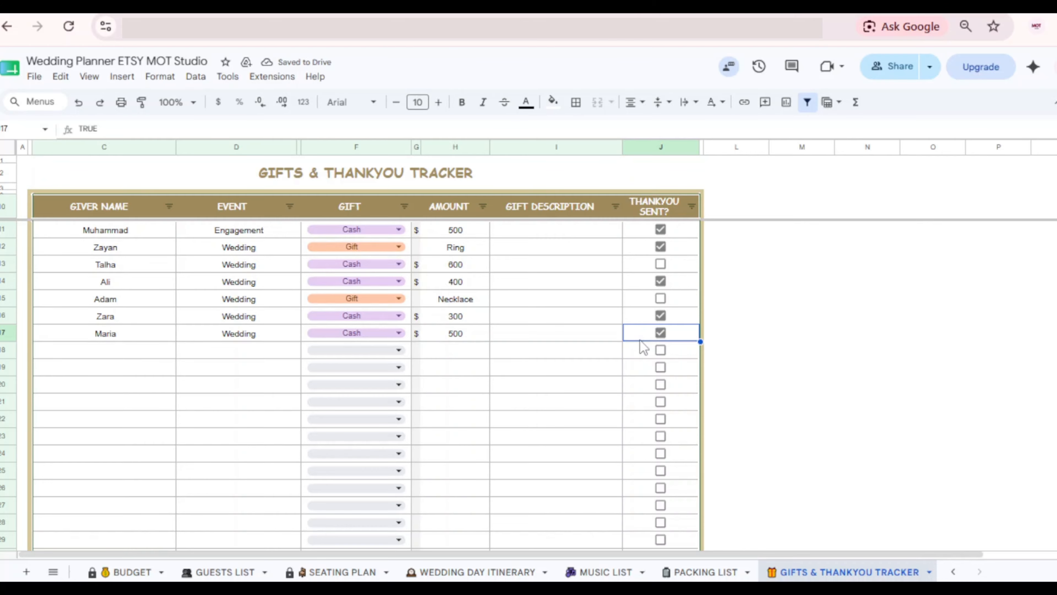
{"action": "left_click", "coordinate": [661, 337]}
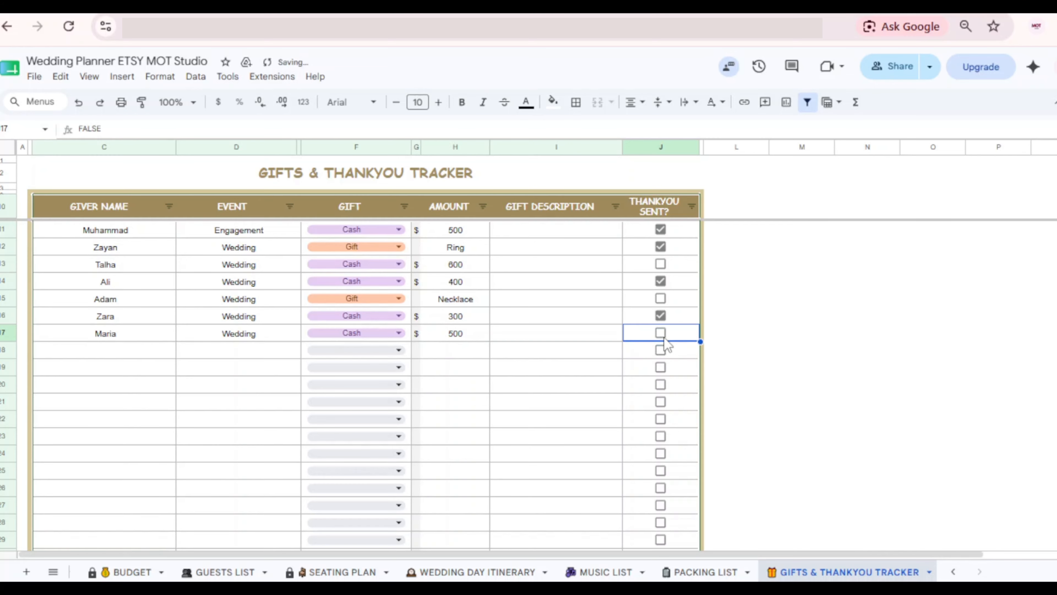
Examine the total gifts, total cash, wedding gifts overview and thankyou status on the dashboard
{"action": "scroll", "coordinate": [329, 571], "scroll_direction": "up", "scroll_amount": 3}
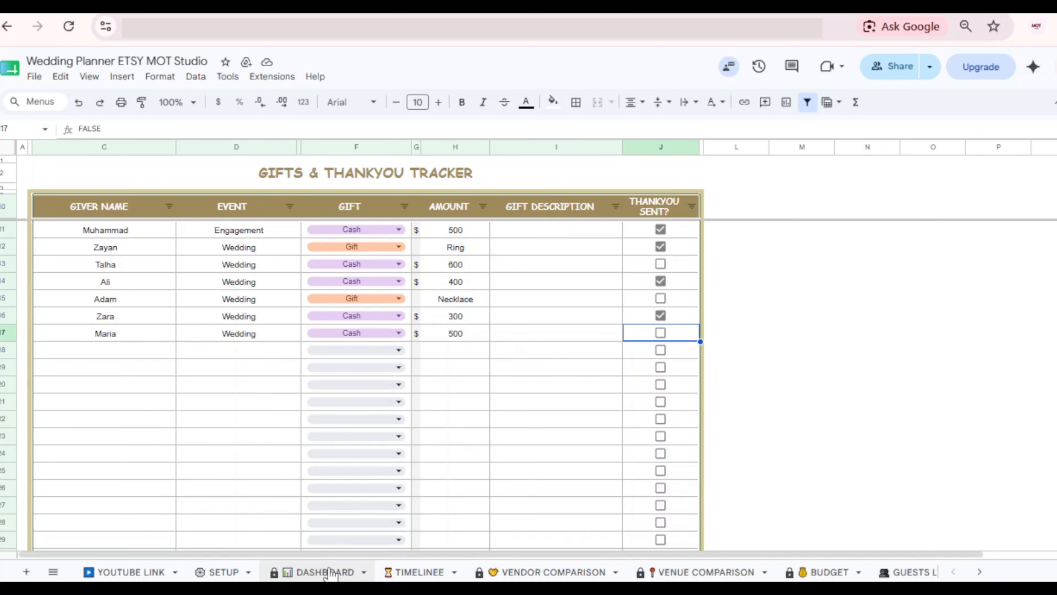
{"action": "left_click", "coordinate": [329, 572]}
{"action": "scroll", "coordinate": [566, 383], "scroll_direction": "down", "scroll_amount": 10}
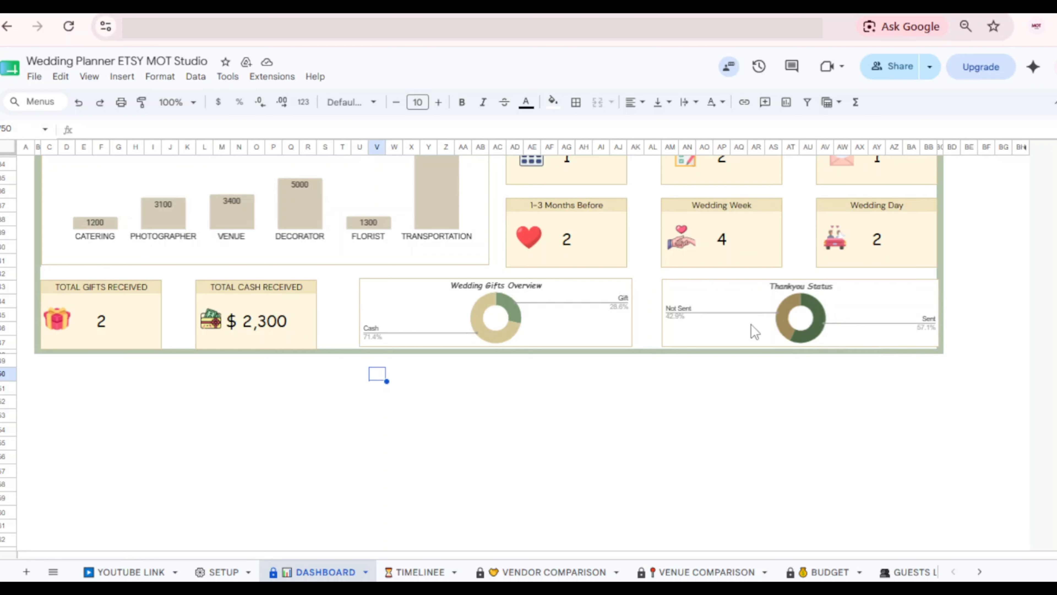
{"action": "scroll", "coordinate": [752, 329], "scroll_direction": "up", "scroll_amount": 1}
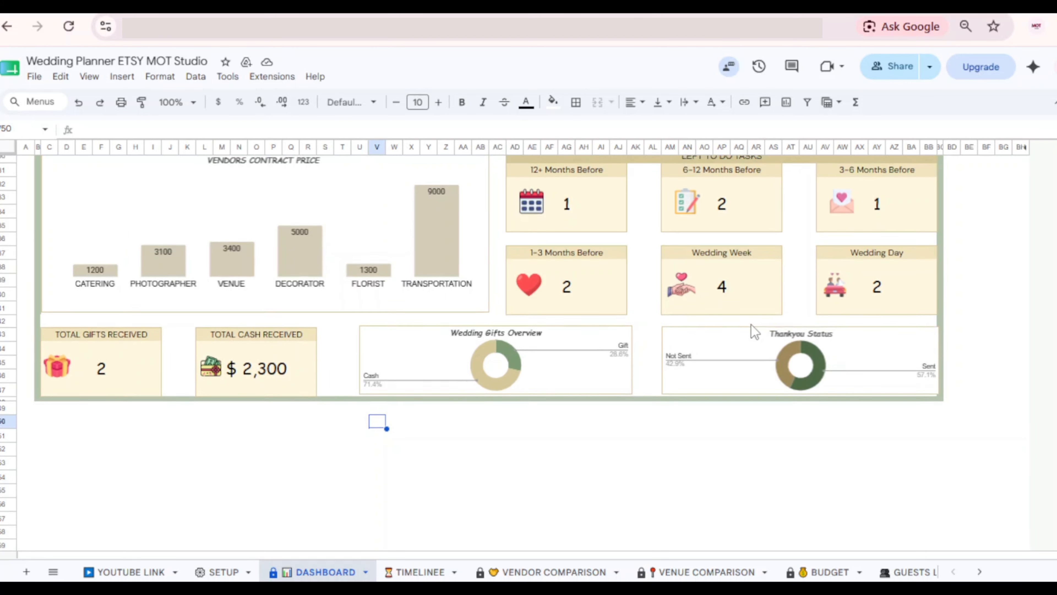
{"action": "scroll", "coordinate": [751, 324], "scroll_direction": "up", "scroll_amount": 1}
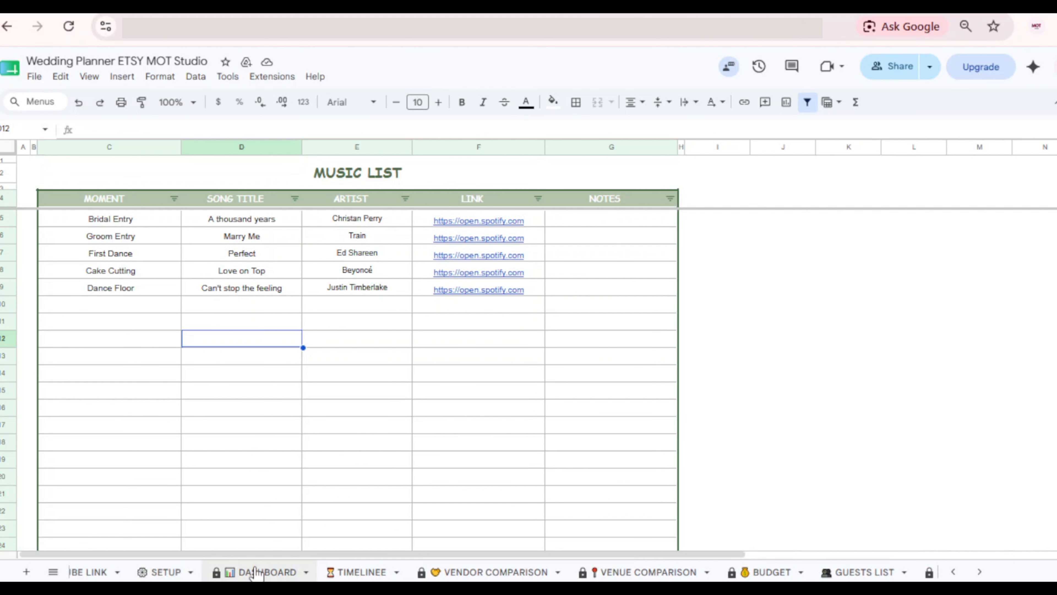
Review the dashboard's guest totals, guest tag and RSVP charts, couple photo and total wedding budget
{"action": "left_click", "coordinate": [255, 572]}
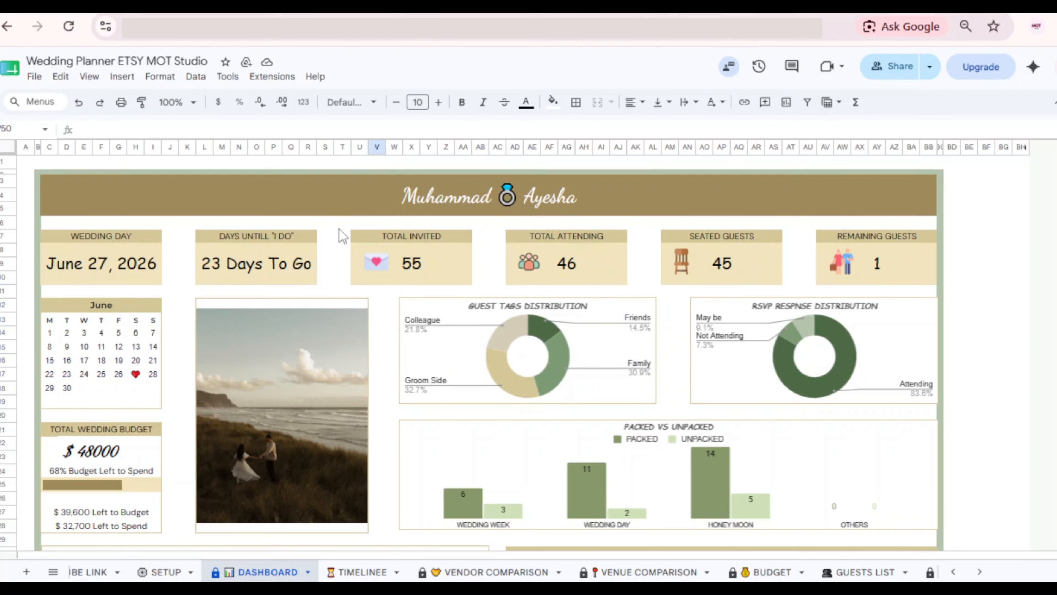
{"action": "left_click_drag", "start_coordinate": [340, 227], "coordinate": [957, 267]}
{"action": "left_click", "coordinate": [987, 265]}
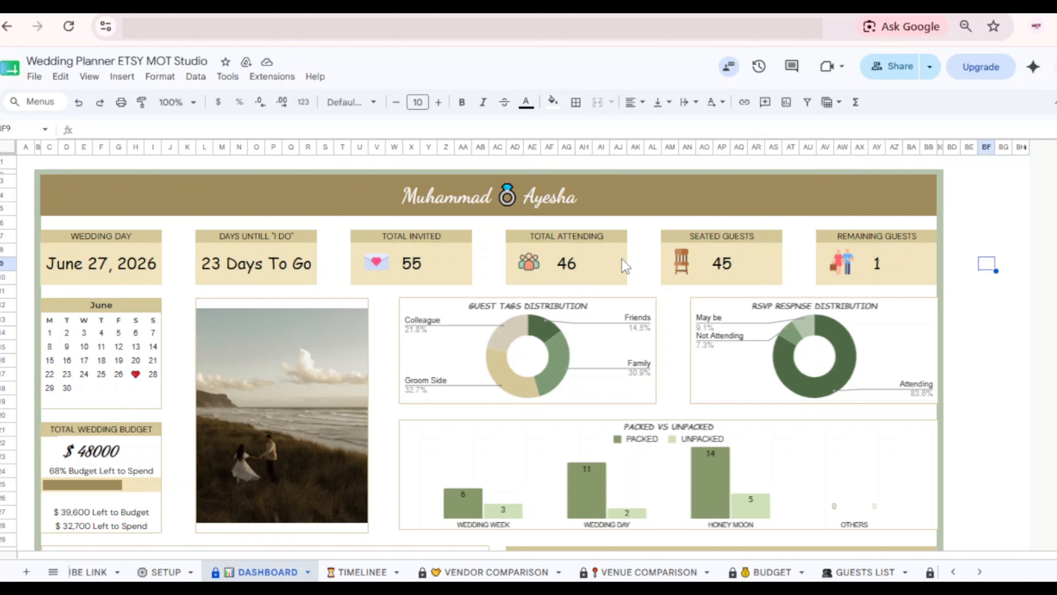
{"action": "scroll", "coordinate": [955, 273], "scroll_direction": "down", "scroll_amount": 1}
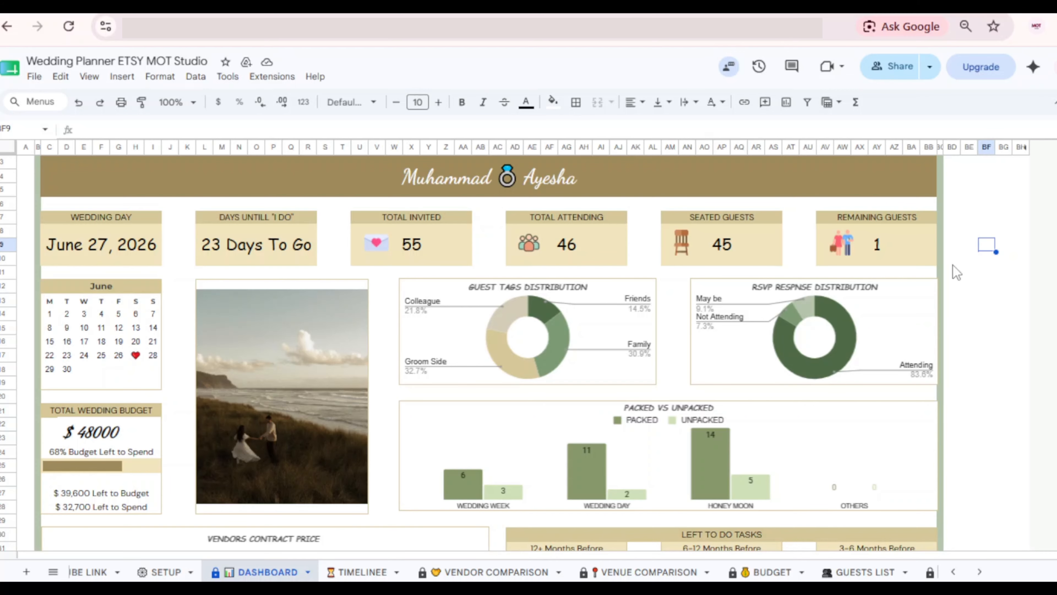
{"action": "scroll", "coordinate": [956, 272], "scroll_direction": "down", "scroll_amount": 1}
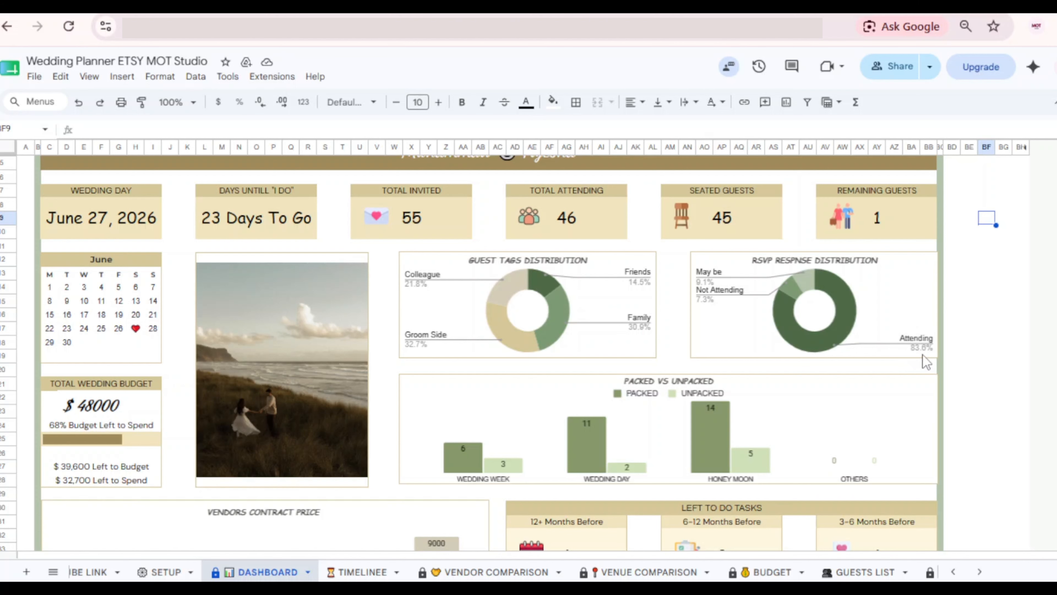
{"action": "scroll", "coordinate": [823, 370], "scroll_direction": "down", "scroll_amount": 1}
{"action": "left_click", "coordinate": [337, 267]}
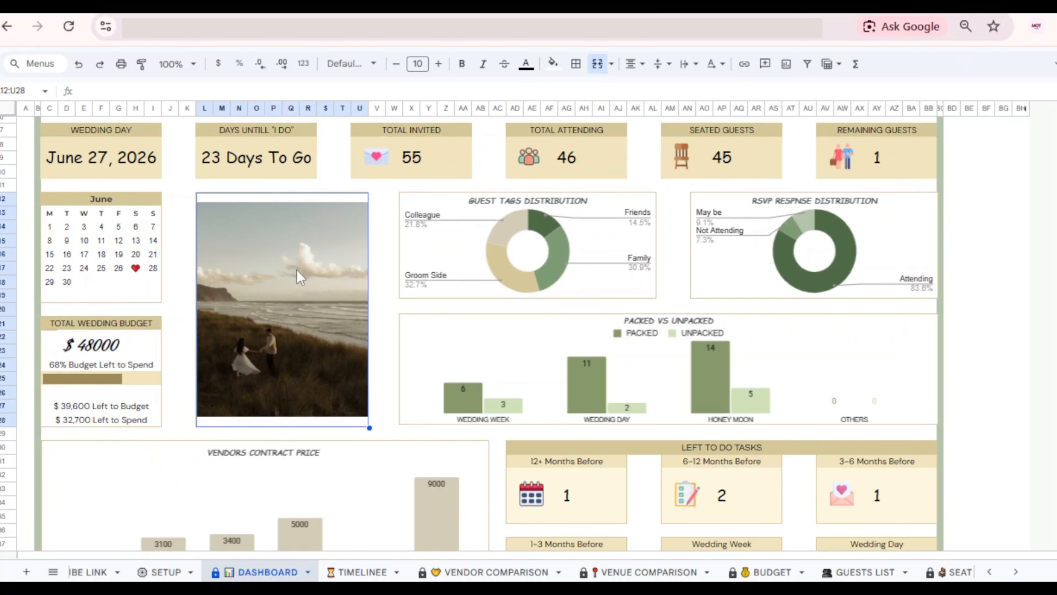
{"action": "scroll", "coordinate": [300, 277], "scroll_direction": "down", "scroll_amount": 4}
{"action": "left_click", "coordinate": [169, 329]}
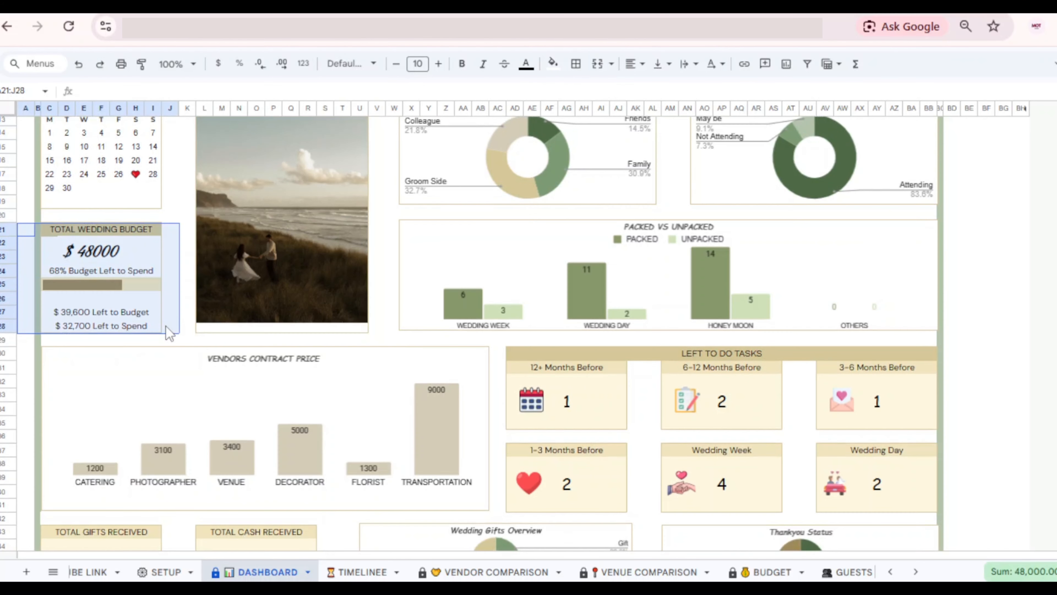
{"action": "left_click", "coordinate": [170, 287]}
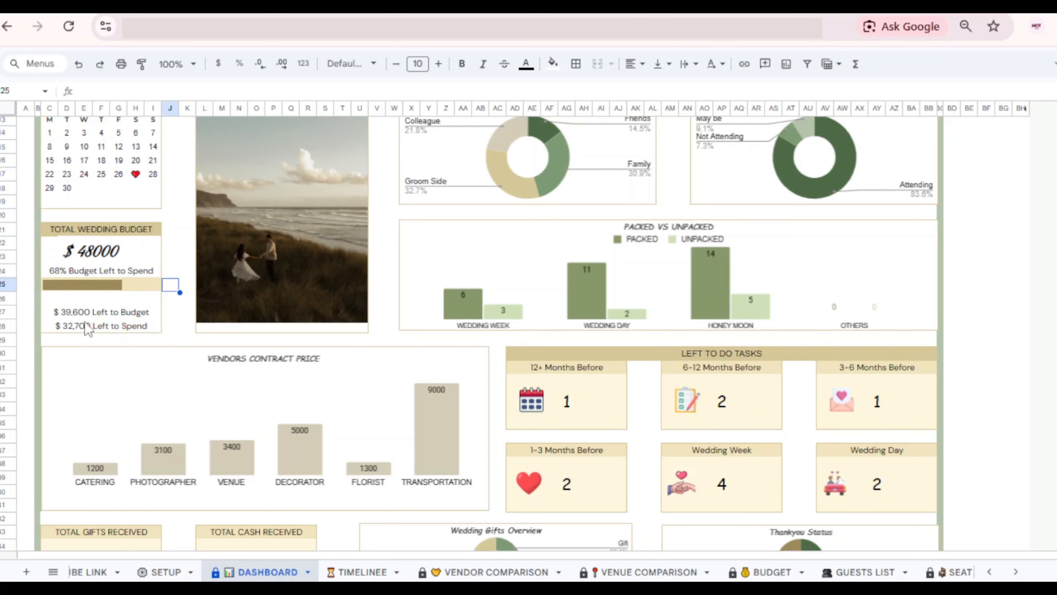
Review the vendor contract prices, left to do tasks and gift summaries in the lower part of the dashboard
{"action": "scroll", "coordinate": [130, 315], "scroll_direction": "down", "scroll_amount": 4}
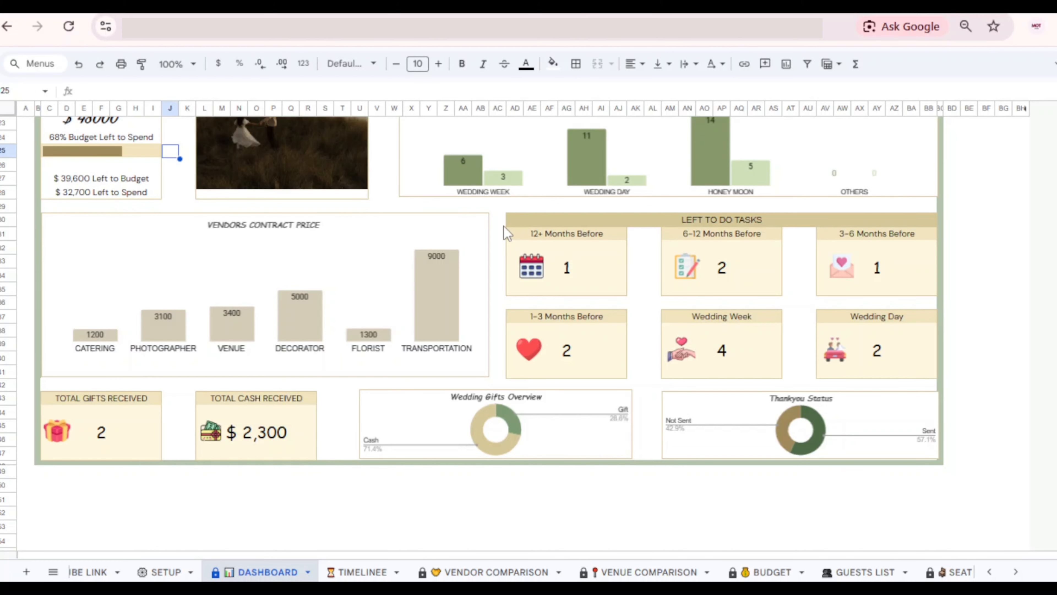
{"action": "left_click_drag", "start_coordinate": [503, 225], "coordinate": [951, 396]}
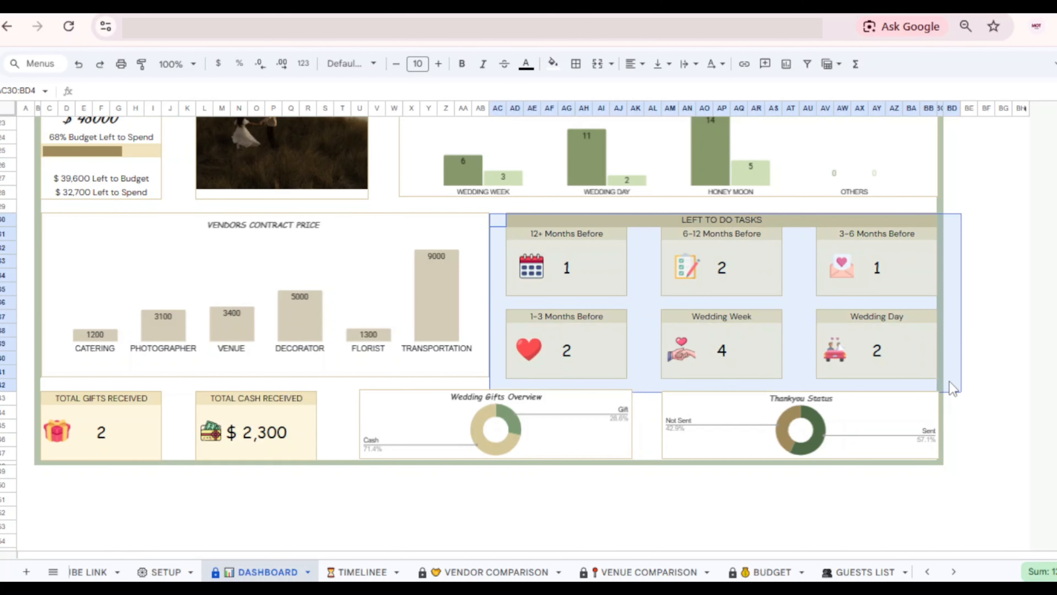
{"action": "left_click_drag", "start_coordinate": [104, 484], "coordinate": [900, 505]}
{"action": "left_click", "coordinate": [898, 503]}
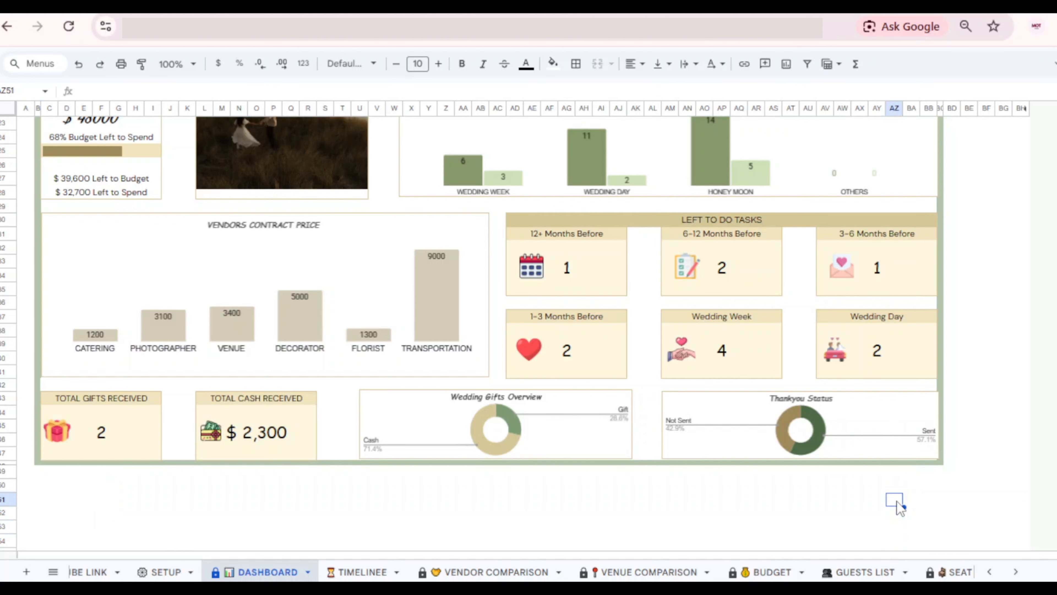
{"action": "scroll", "coordinate": [898, 508], "scroll_direction": "up", "scroll_amount": 5}
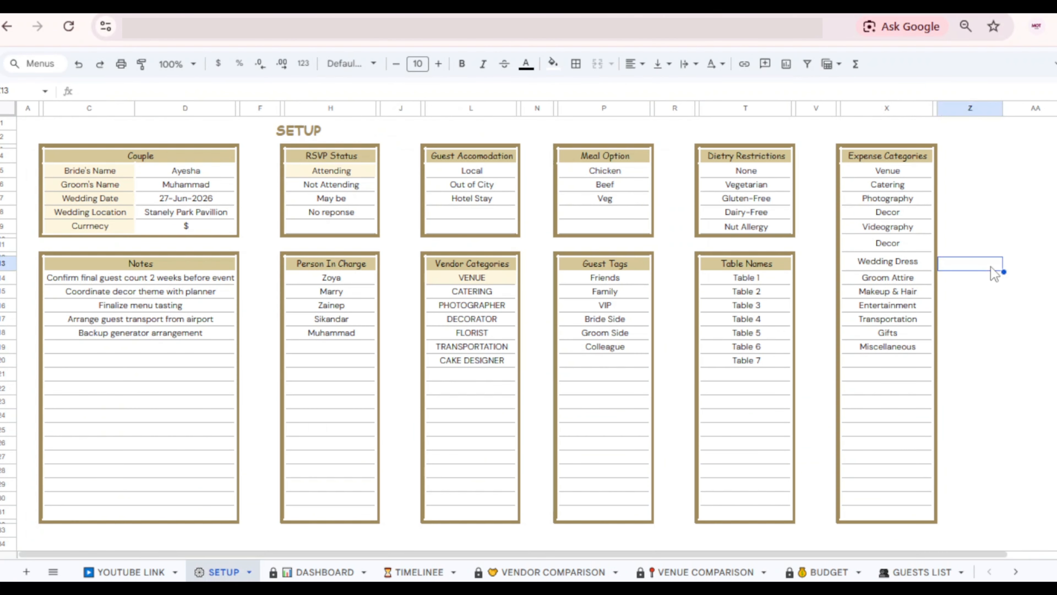